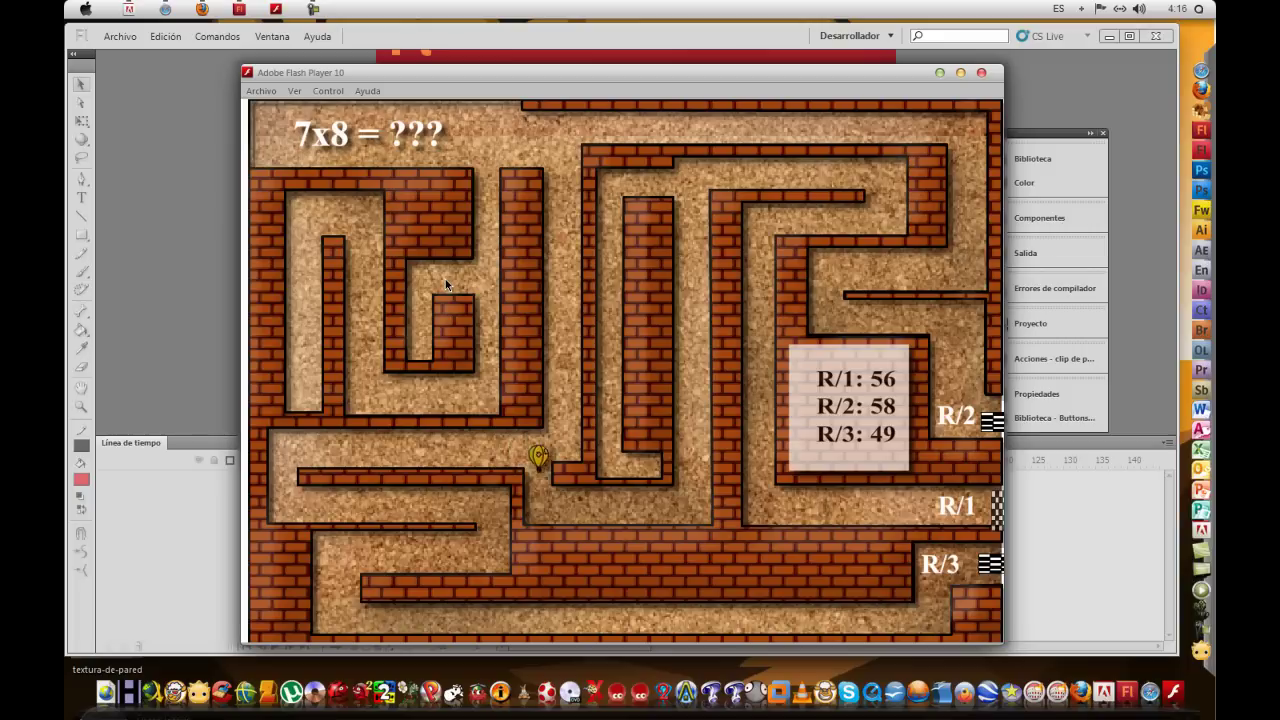
Steer the yellow token through the brick maze in the finished example, and close the player
{"action": "key", "text": "Right"}
{"action": "key", "text": "Right"}
{"action": "key", "text": "Up"}
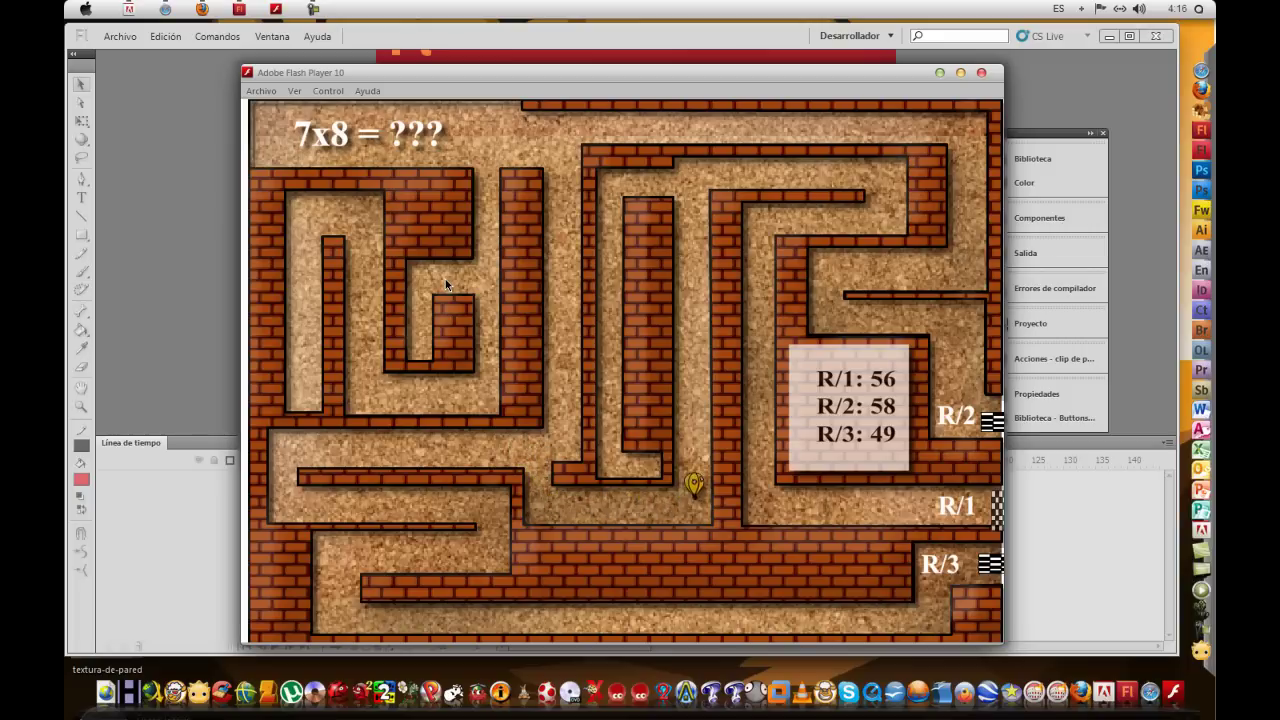
{"action": "key", "text": "Up"}
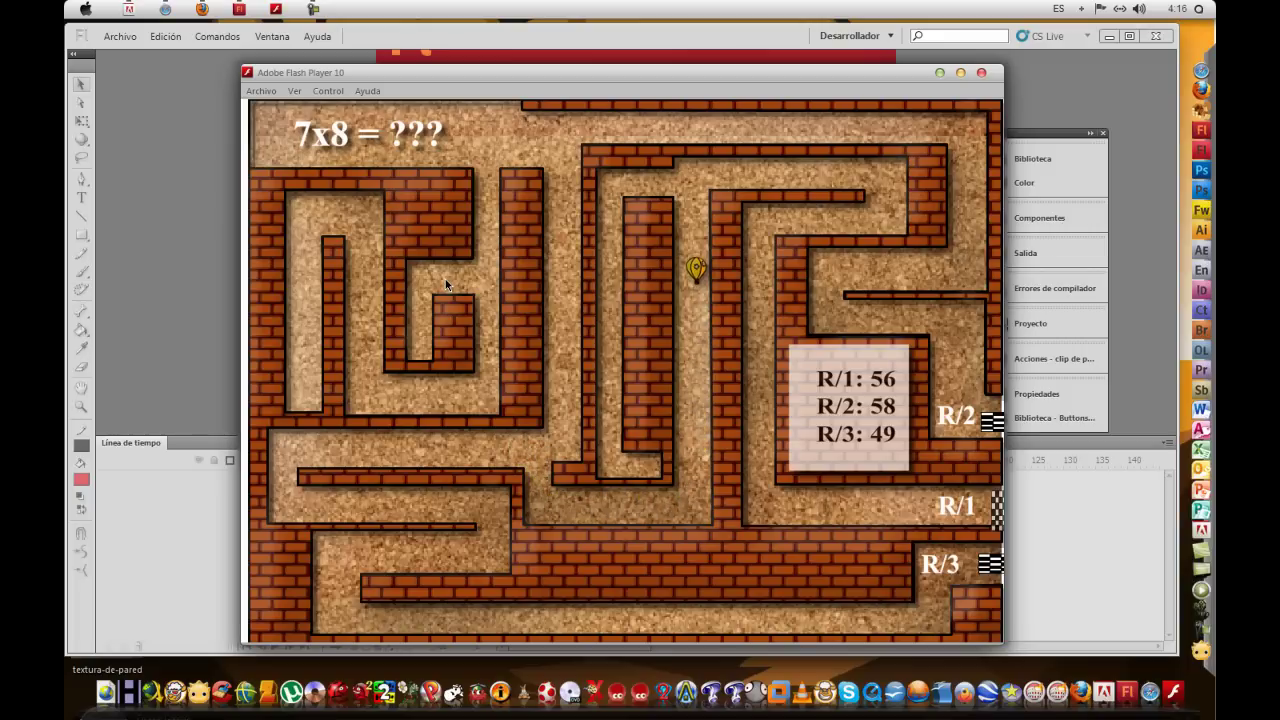
{"action": "left_click", "coordinate": [981, 73]}
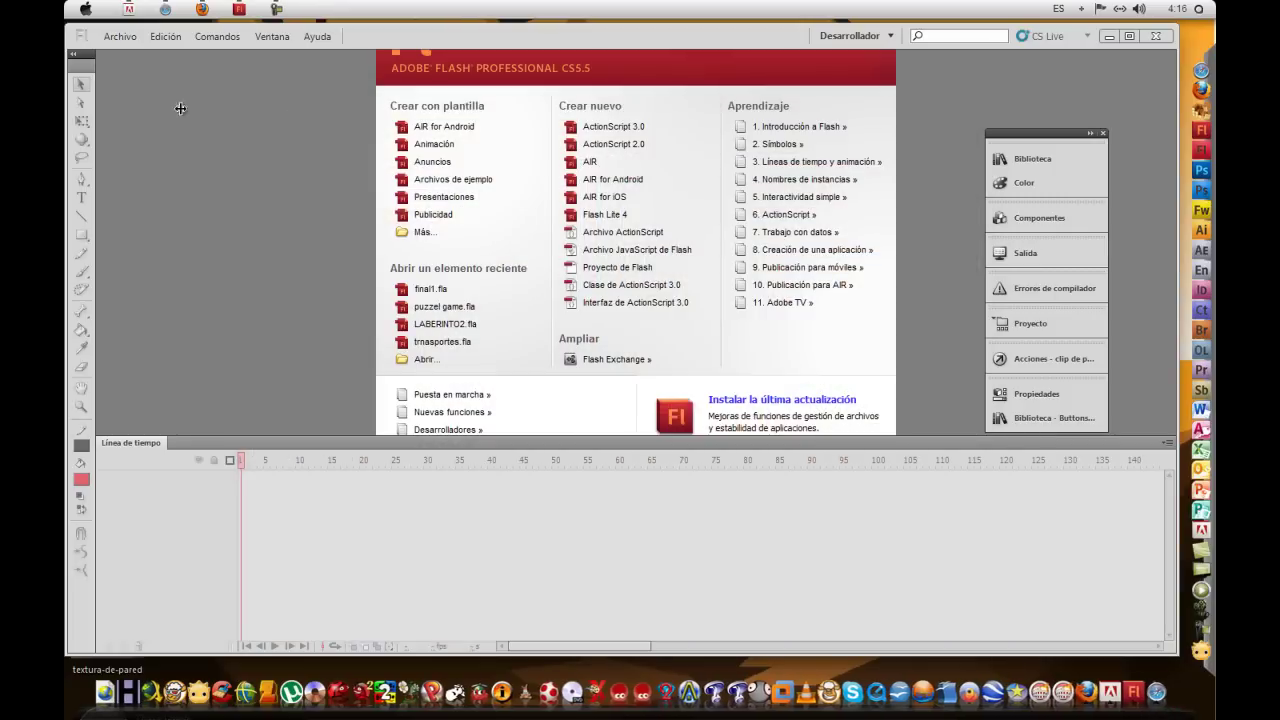
Create an ActionScript 2.0 document and set its stage dimensions to 800 px wide by 600 px high
{"action": "left_click", "coordinate": [627, 146]}
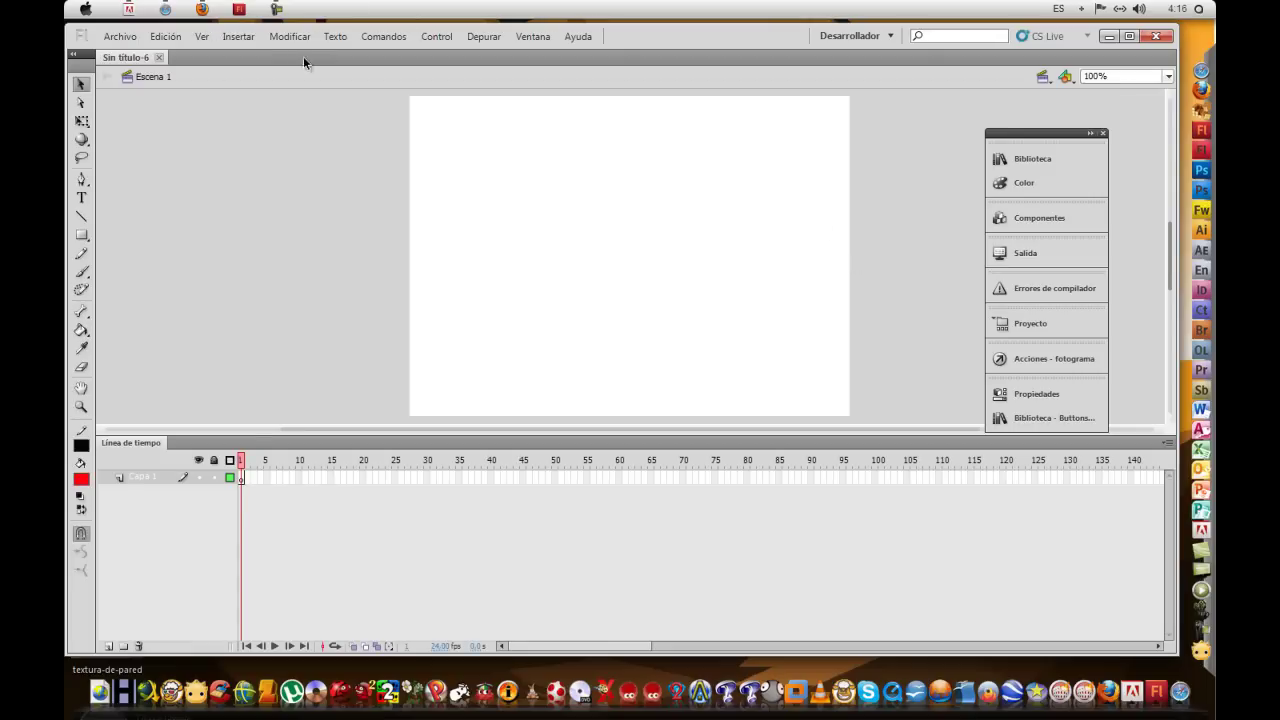
{"action": "left_click", "coordinate": [289, 36]}
{"action": "left_click", "coordinate": [294, 53]}
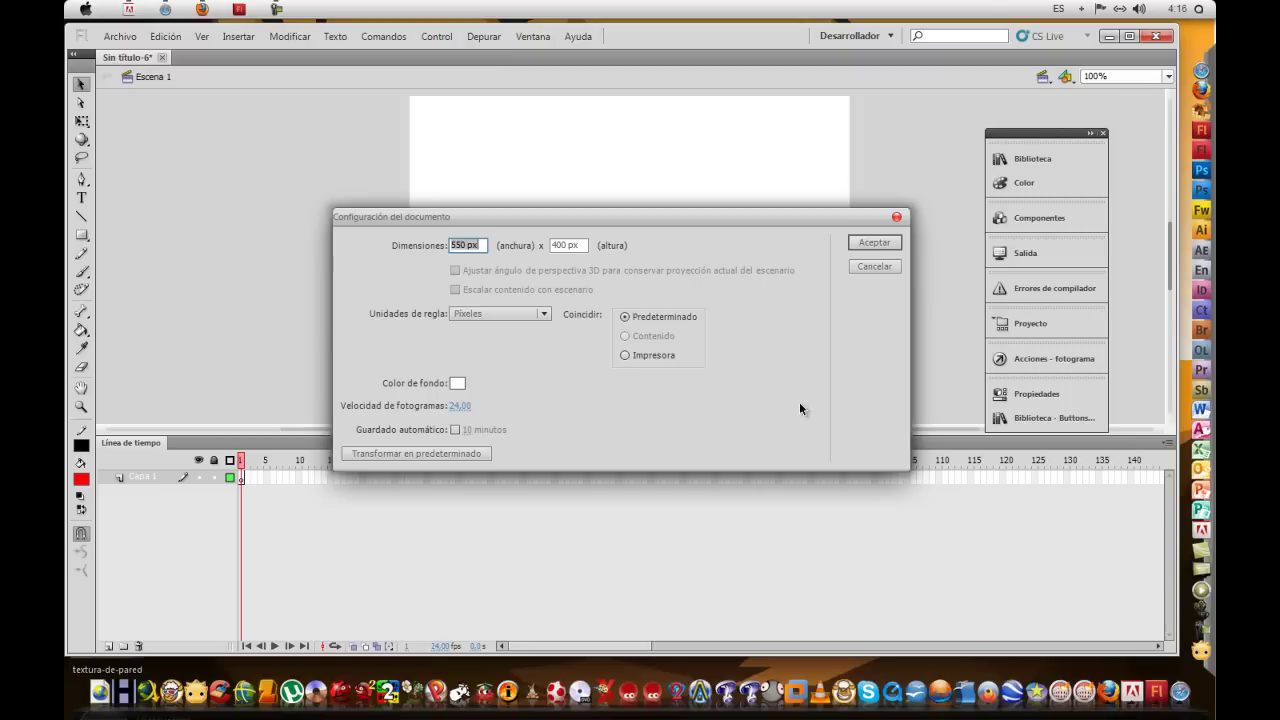
{"action": "type", "text": "800"}
{"action": "left_click", "coordinate": [578, 245]}
{"action": "double_click", "coordinate": [578, 245]}
{"action": "type", "text": "600"}
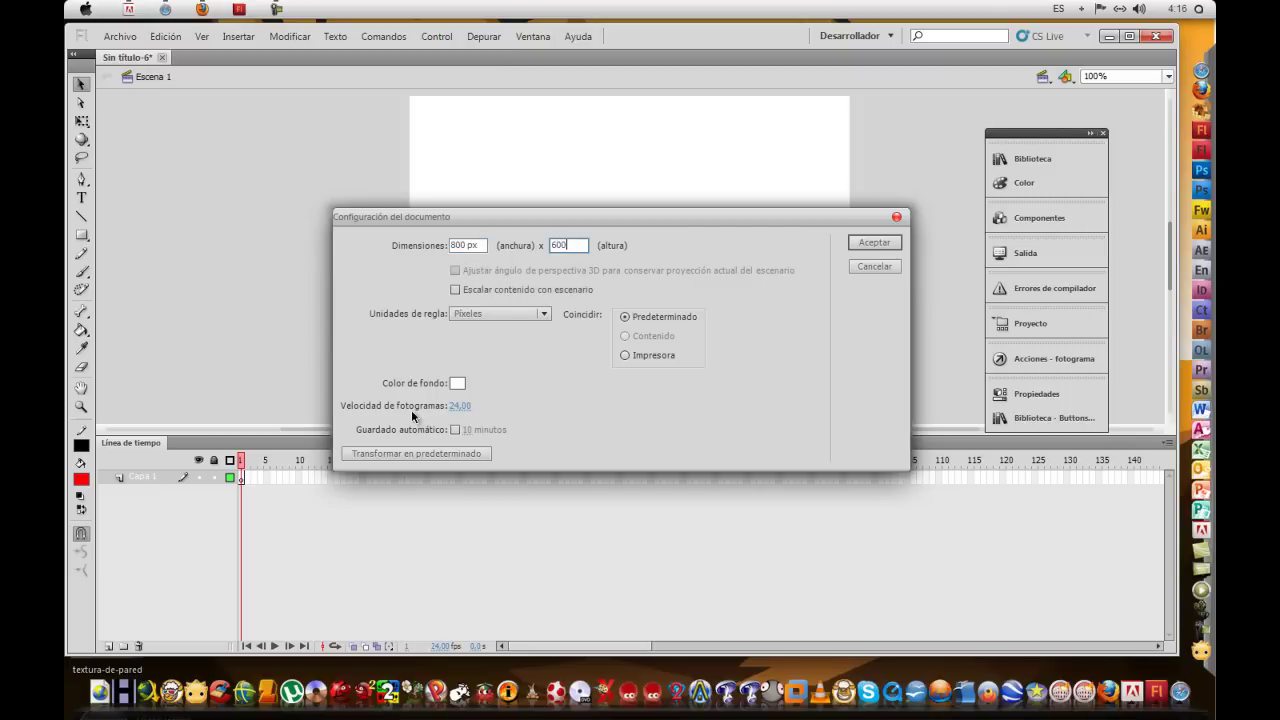
Keep the document's frame rate at 24 and set its background colour to brown
{"action": "left_click", "coordinate": [460, 406]}
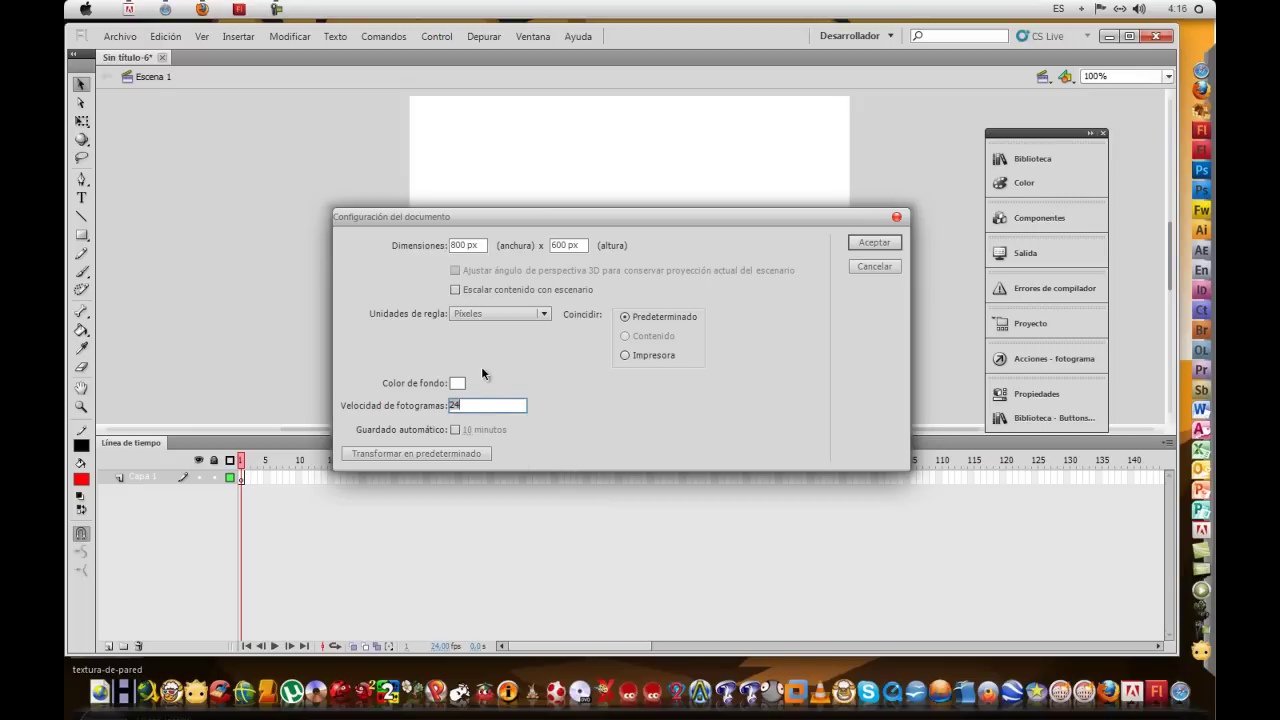
{"action": "key", "text": "Return"}
{"action": "left_click", "coordinate": [457, 382]}
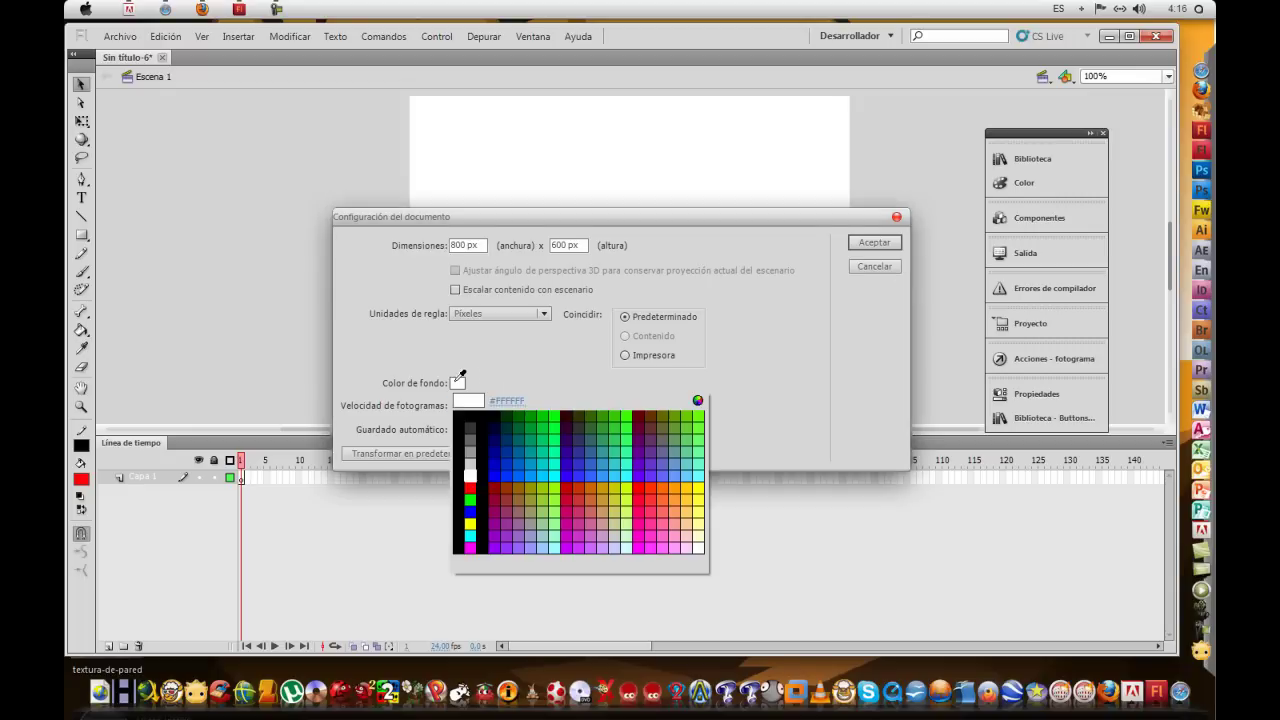
{"action": "left_click", "coordinate": [517, 488]}
{"action": "left_click", "coordinate": [879, 241]}
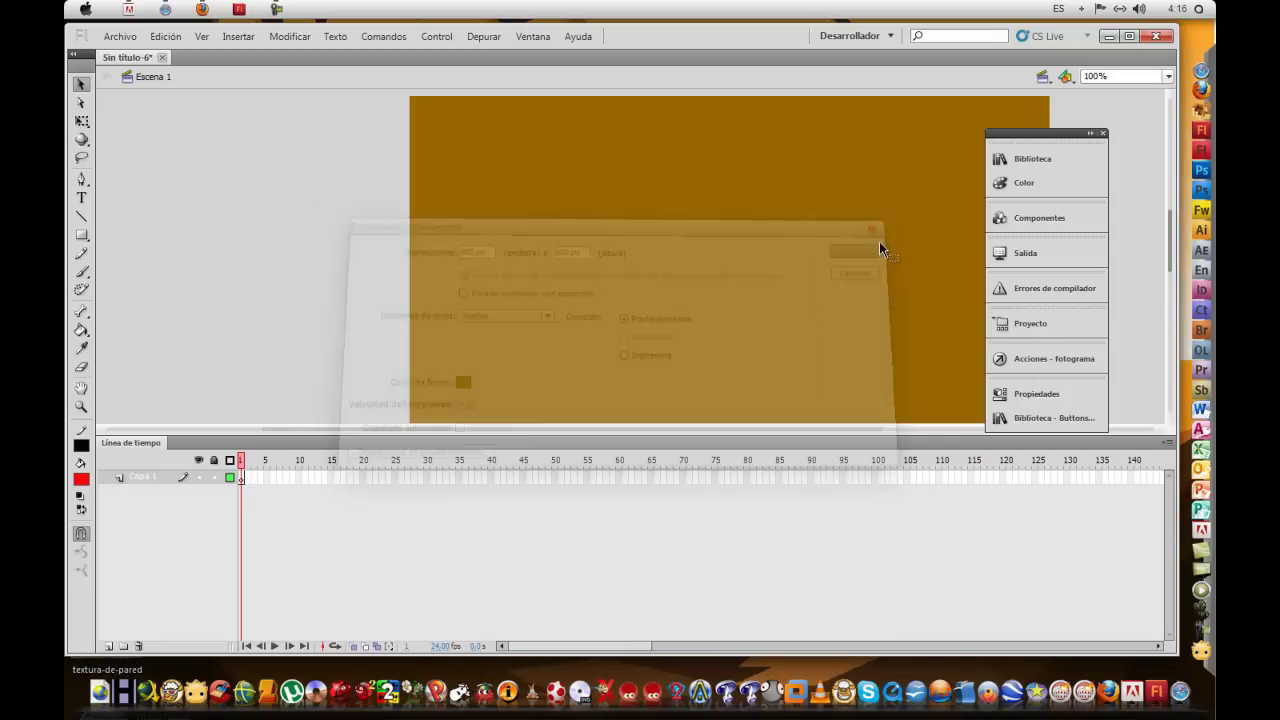
Enlarge the stage area by shrinking the timeline, and fit the whole stage in view
{"action": "left_click", "coordinate": [81, 407]}
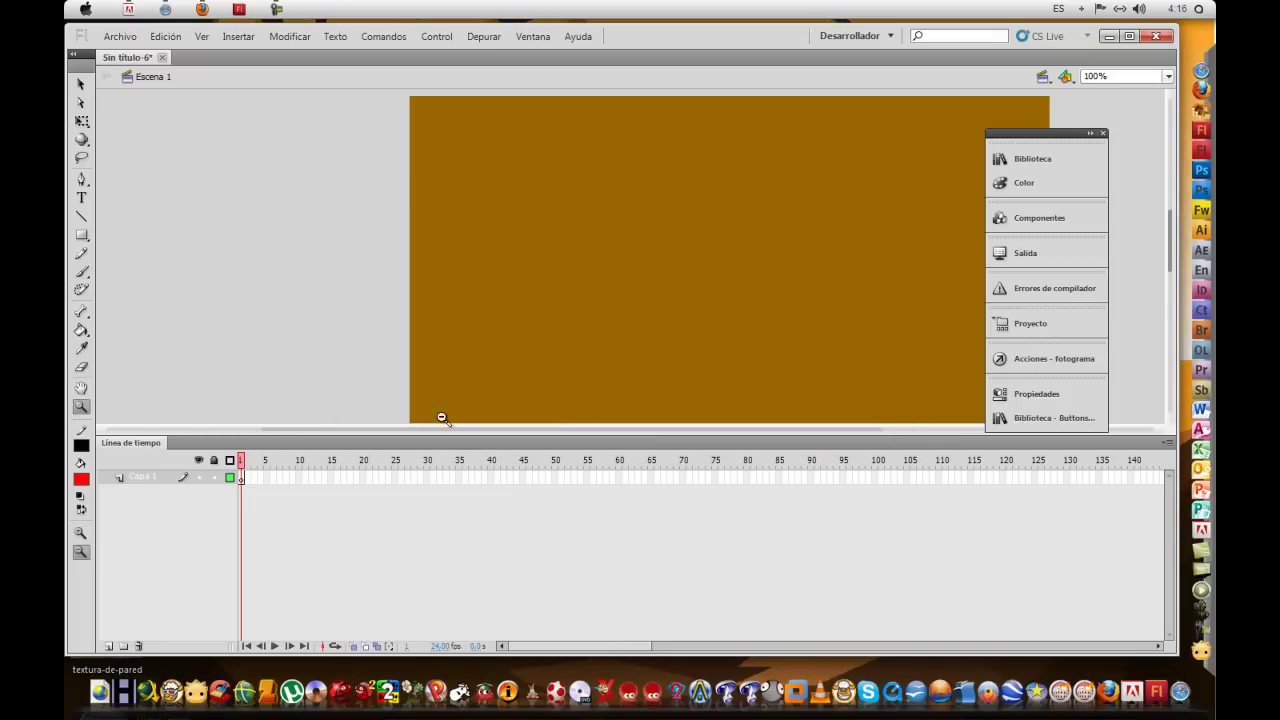
{"action": "left_click", "coordinate": [654, 274]}
{"action": "left_click_drag", "start_coordinate": [376, 206], "coordinate": [720, 425]}
{"action": "left_click", "coordinate": [80, 84]}
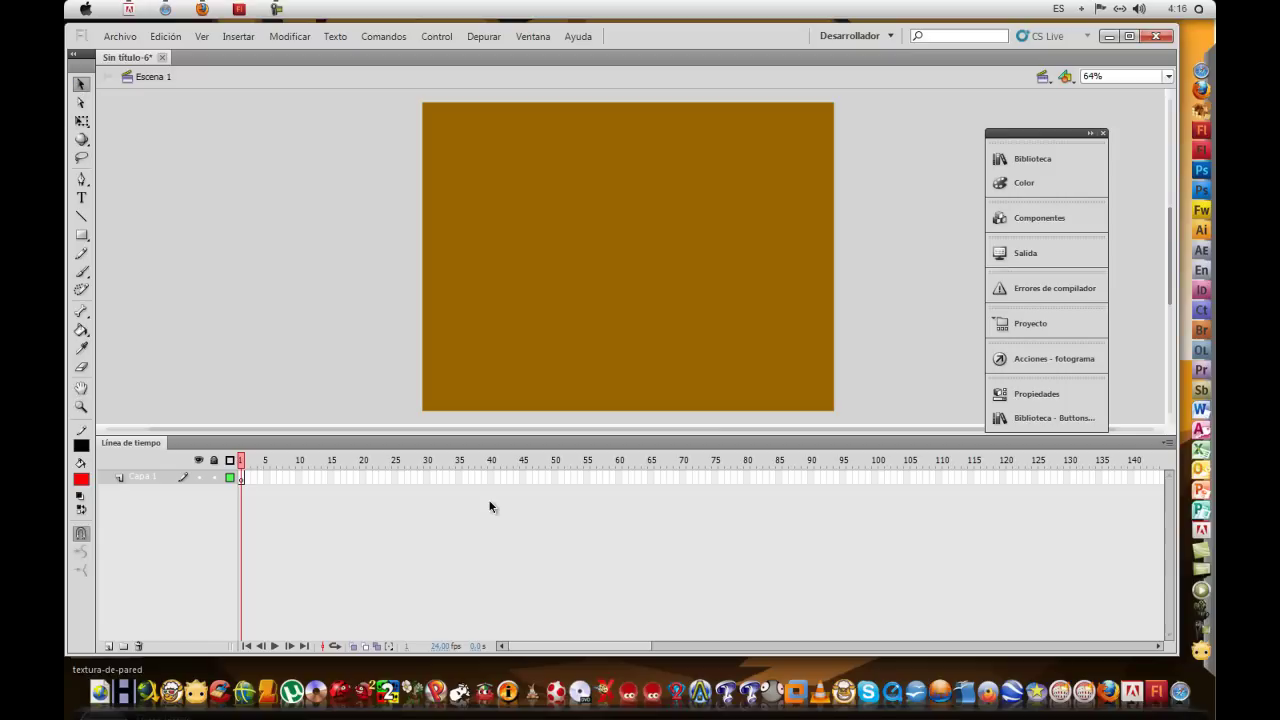
{"action": "left_click_drag", "start_coordinate": [467, 440], "coordinate": [474, 538]}
{"action": "left_click", "coordinate": [81, 407]}
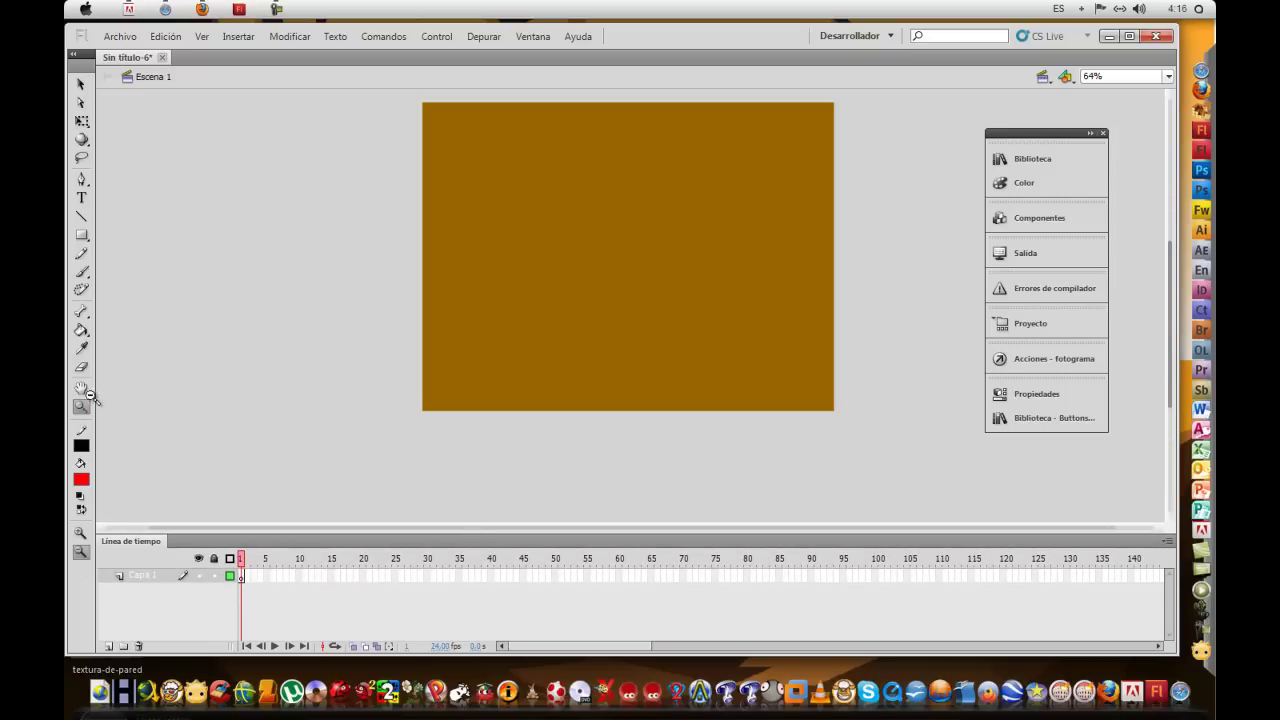
{"action": "left_click_drag", "start_coordinate": [394, 96], "coordinate": [849, 430]}
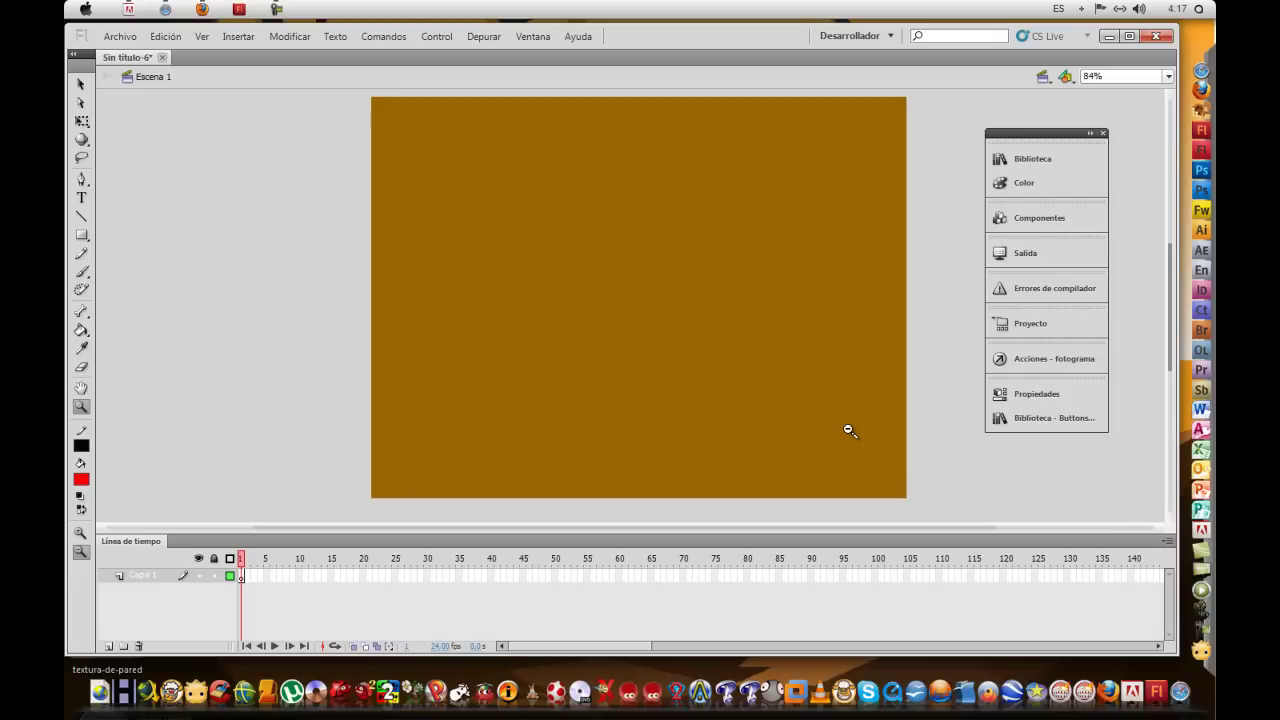
{"action": "left_click", "coordinate": [81, 84]}
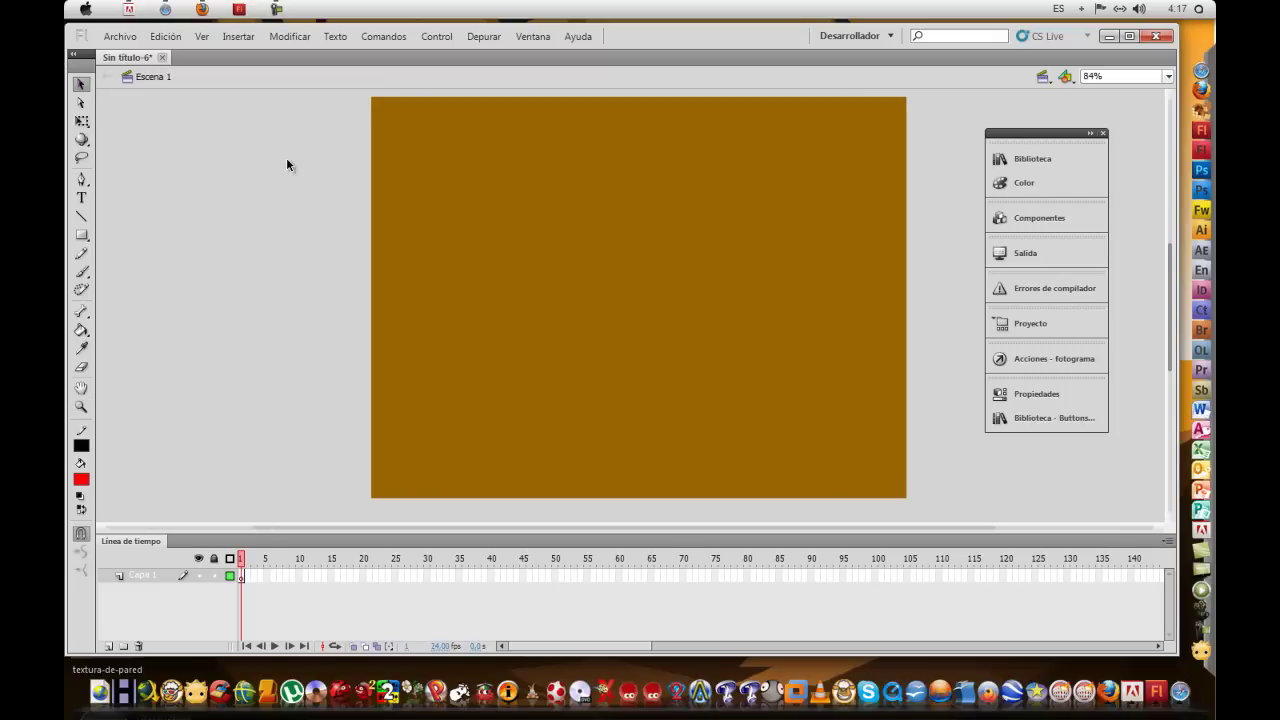
Draw a turquoise rectangle with a black outline that covers almost the whole stage
{"action": "left_click", "coordinate": [80, 234]}
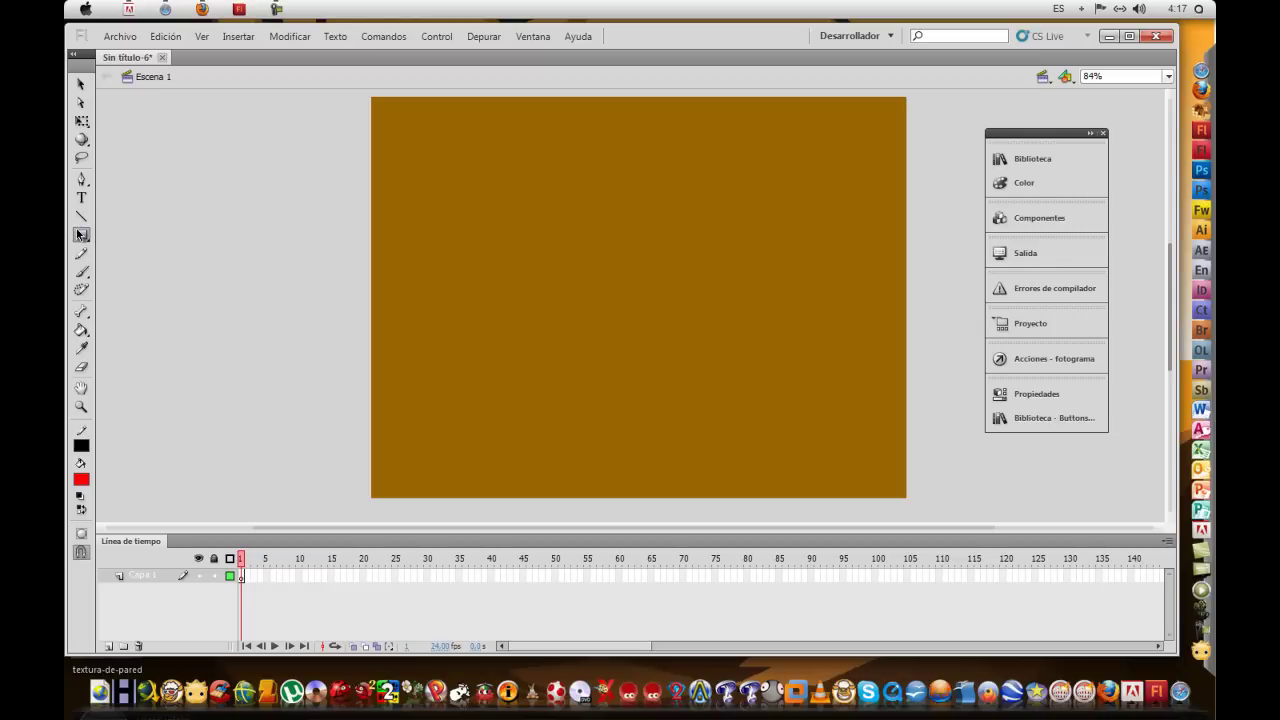
{"action": "left_click", "coordinate": [88, 477]}
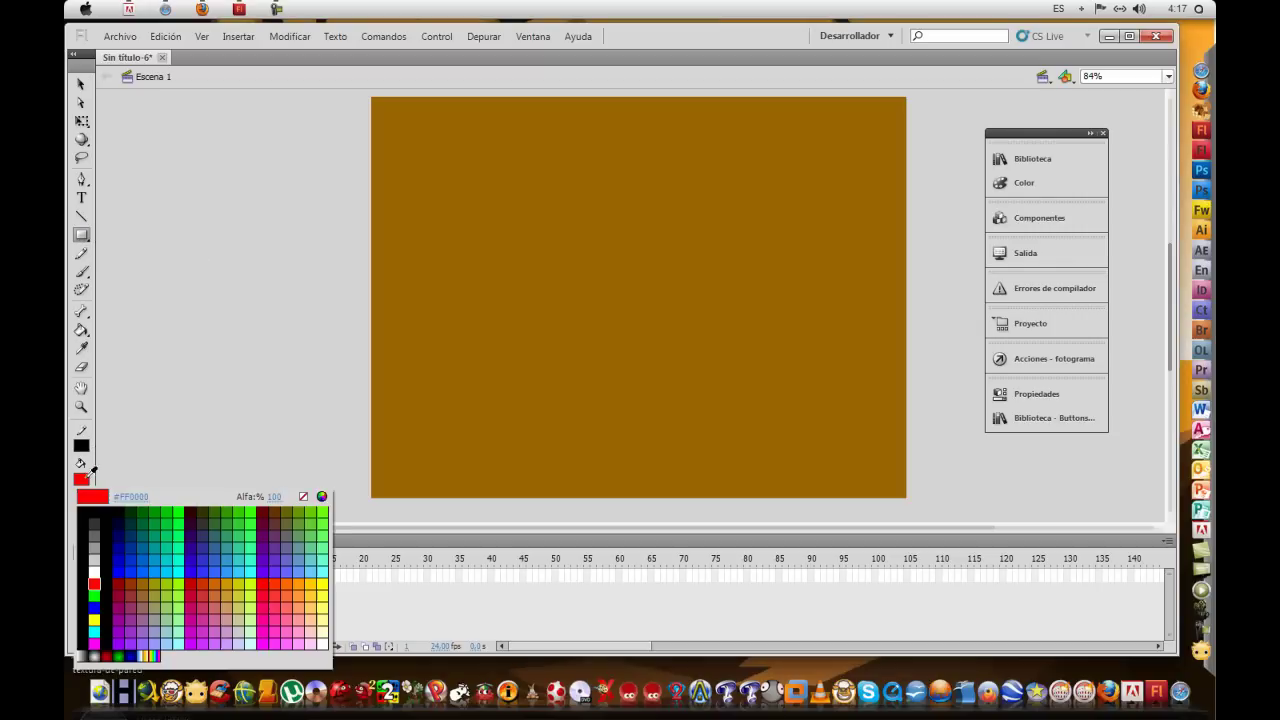
{"action": "left_click", "coordinate": [167, 556]}
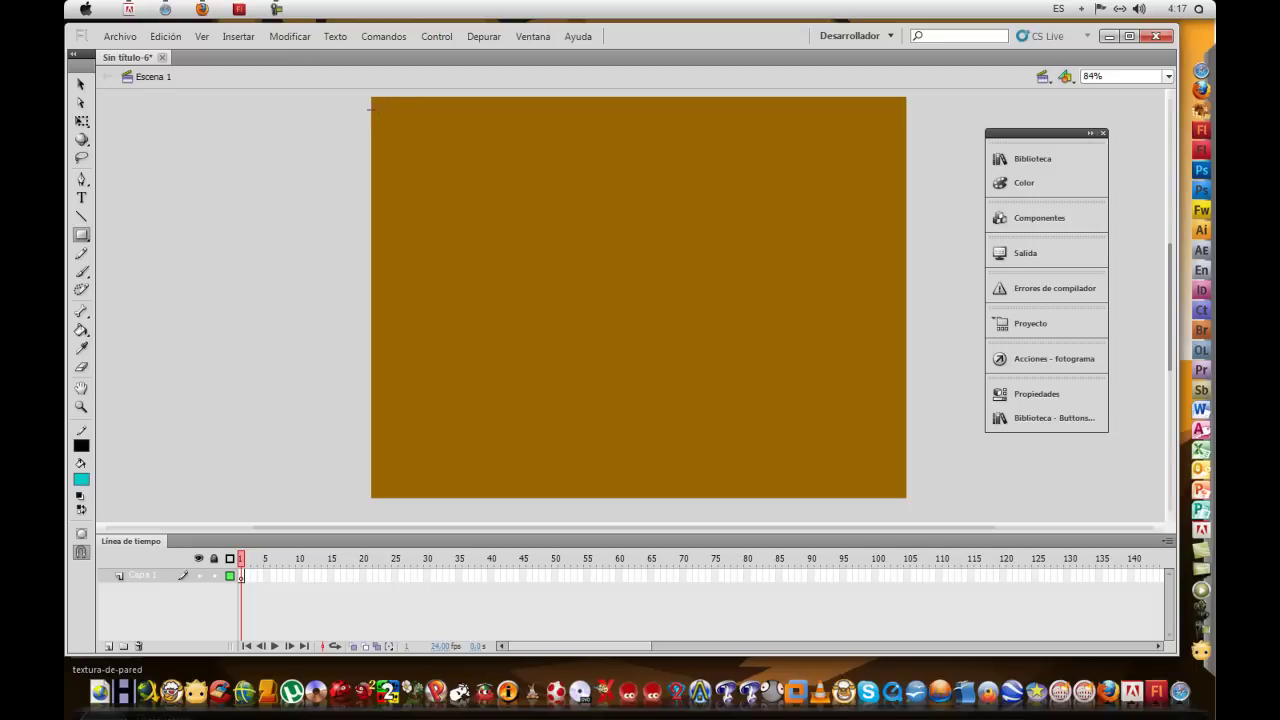
{"action": "left_click_drag", "start_coordinate": [378, 101], "coordinate": [893, 480]}
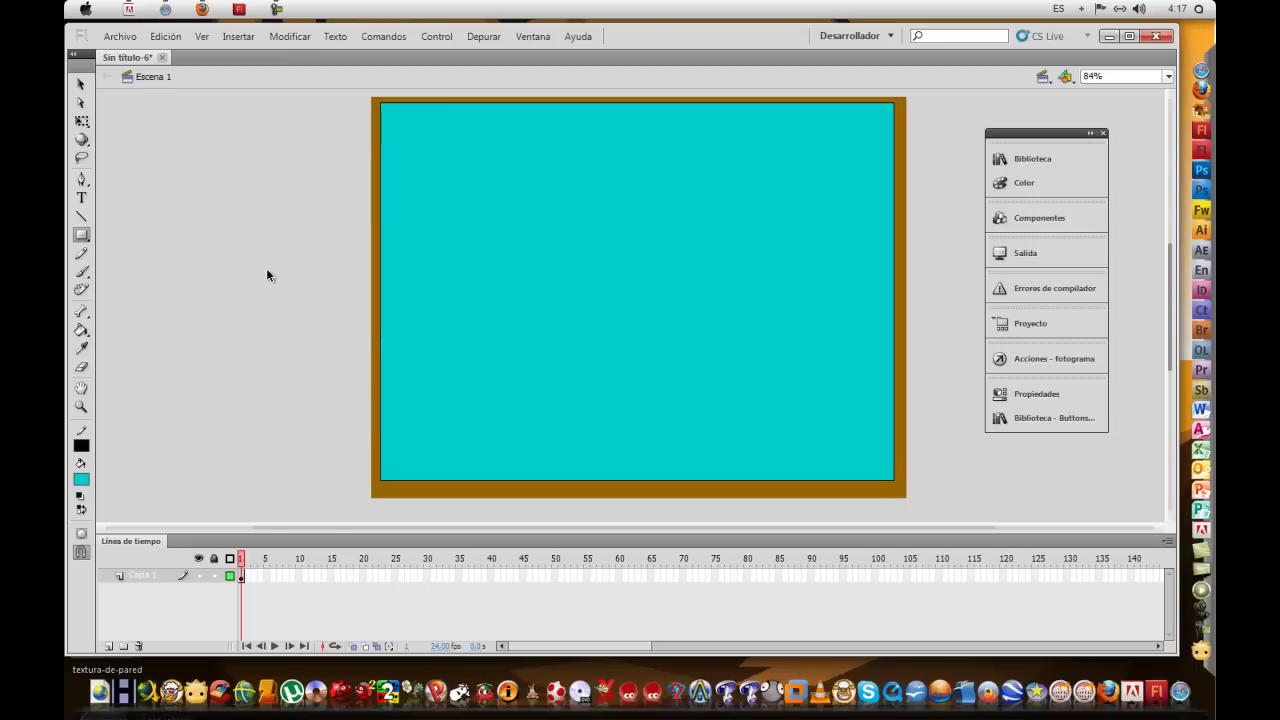
Convert the turquoise rectangle and its outline into a movie clip symbol named walls
{"action": "left_click", "coordinate": [79, 86]}
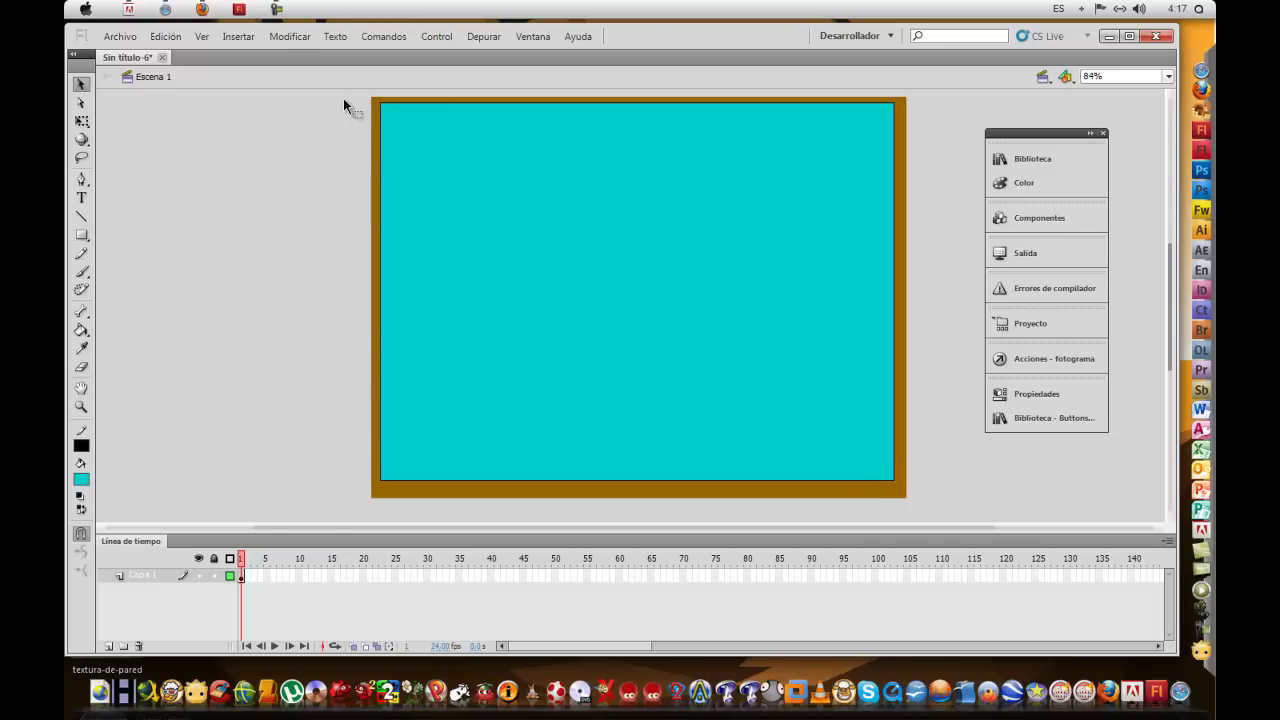
{"action": "left_click_drag", "start_coordinate": [345, 92], "coordinate": [915, 512]}
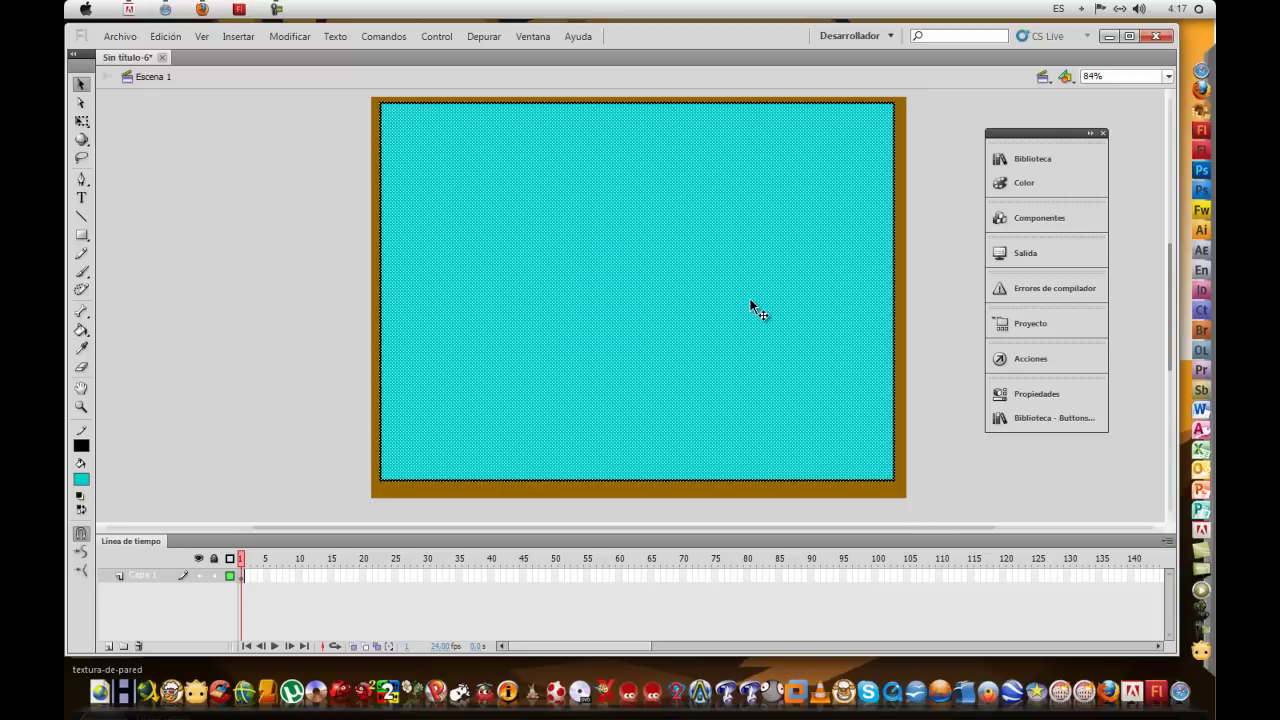
{"action": "key", "text": "F8"}
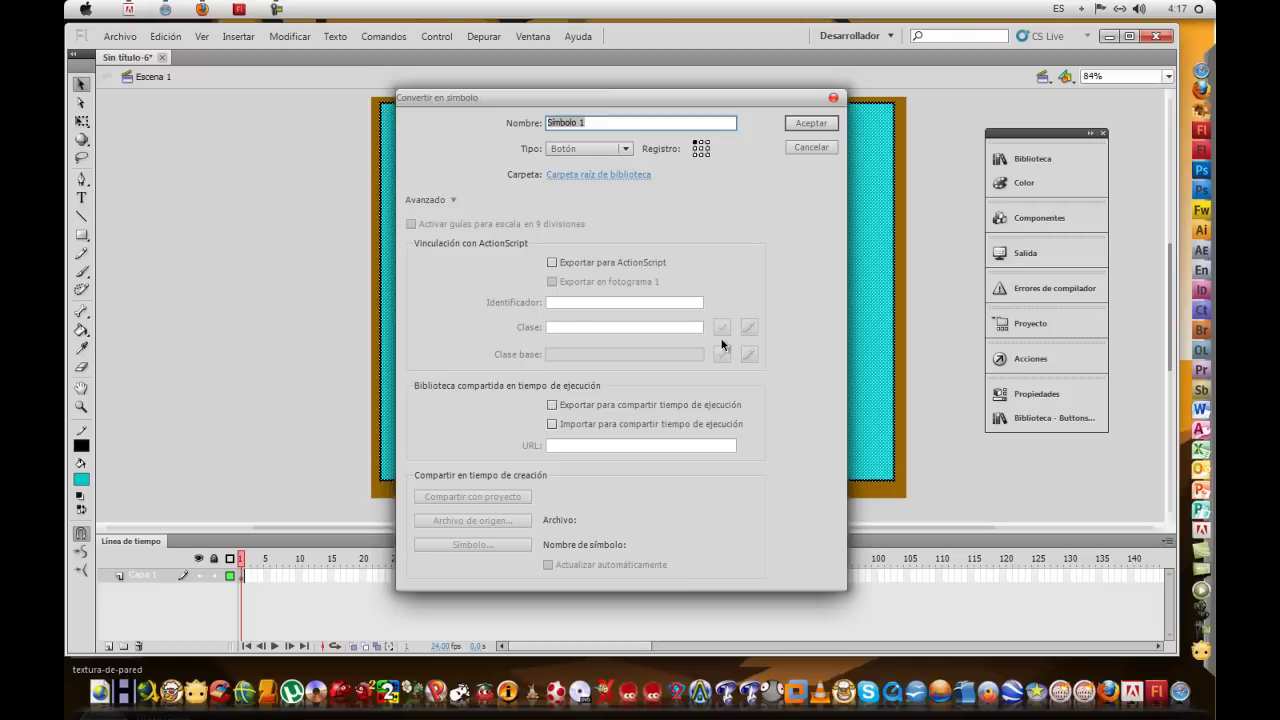
{"action": "left_click", "coordinate": [598, 150]}
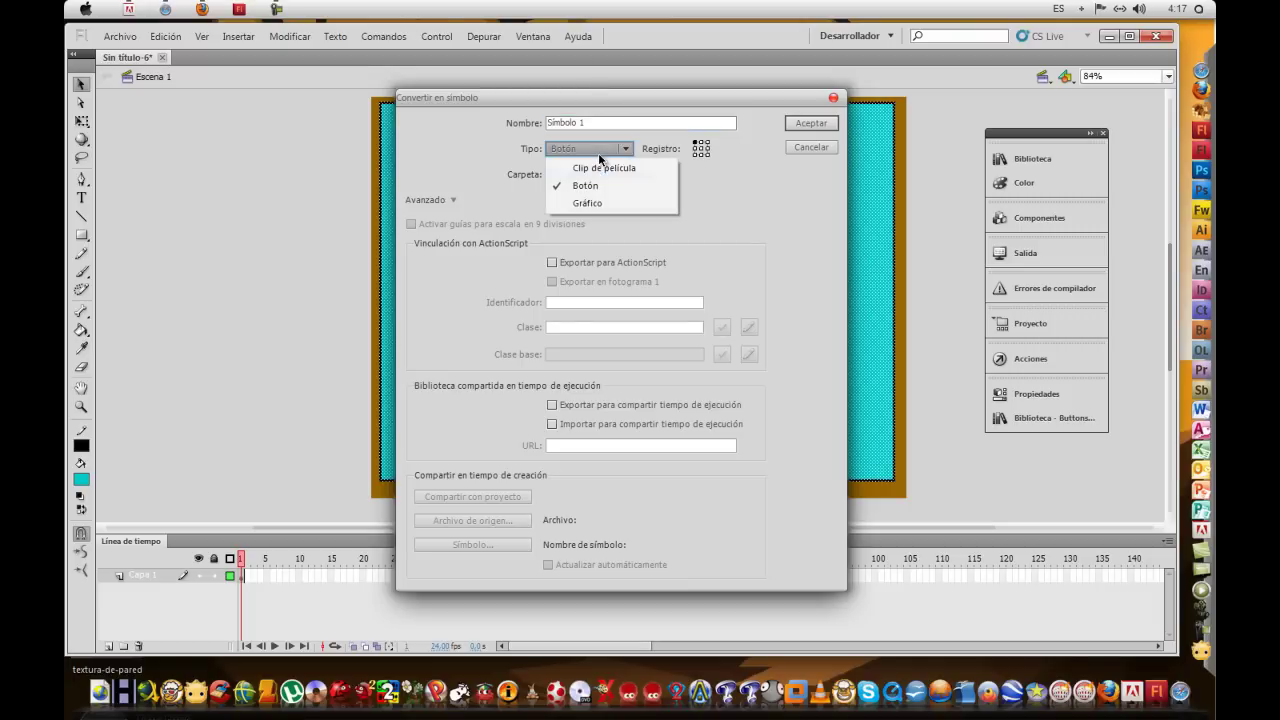
{"action": "left_click", "coordinate": [598, 168]}
{"action": "left_click_drag", "start_coordinate": [588, 122], "coordinate": [528, 128]}
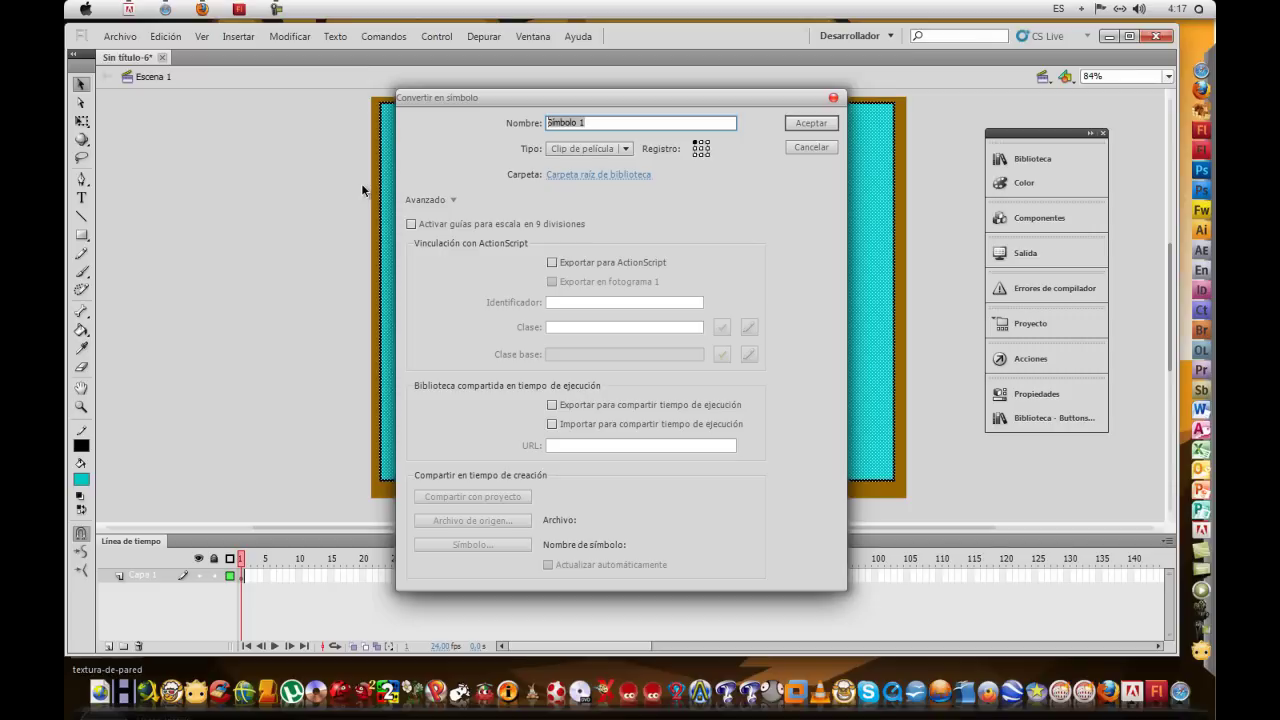
{"action": "type", "text": "walls"}
{"action": "left_click", "coordinate": [800, 123]}
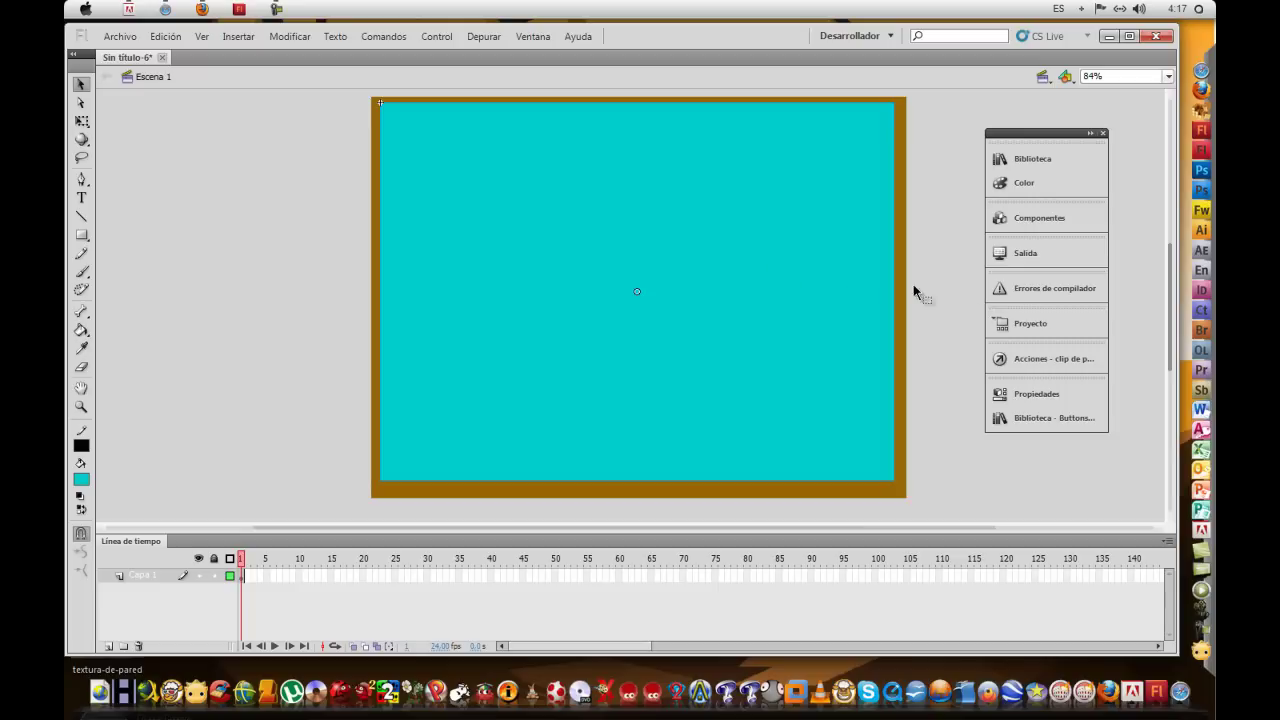
Give the rectangle's movie clip on the stage the instance name walls
{"action": "left_click", "coordinate": [1036, 397]}
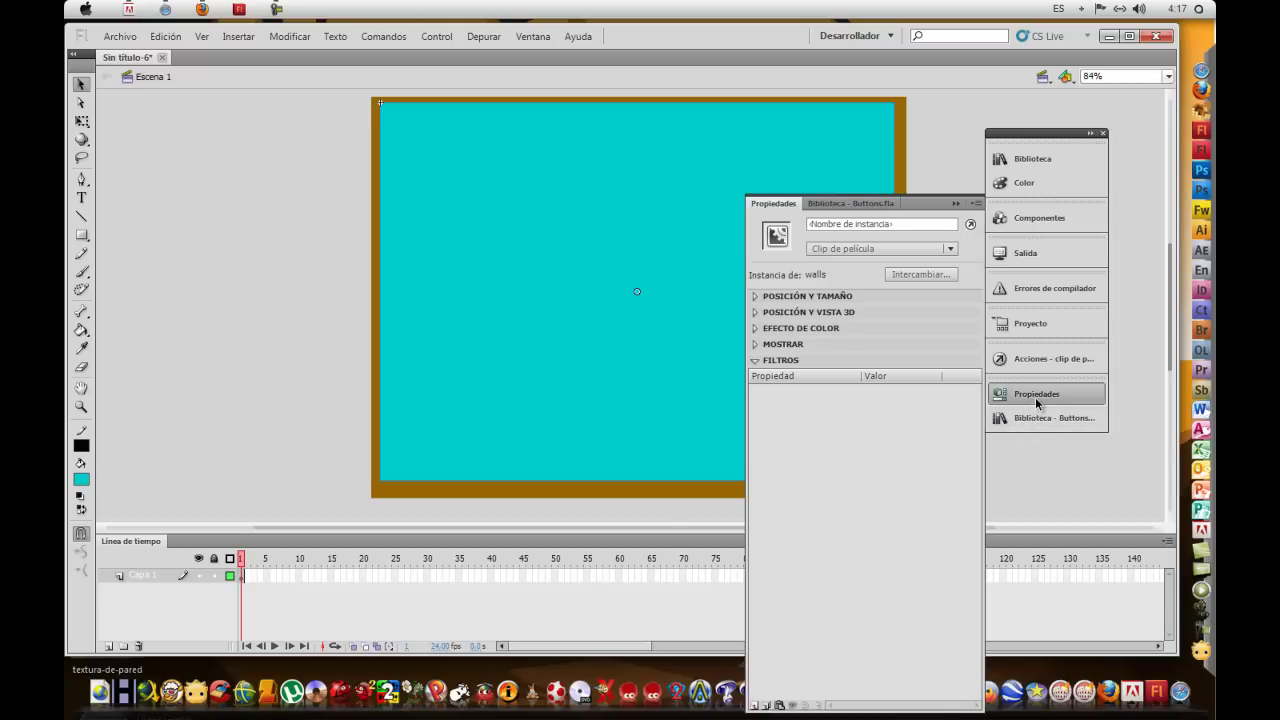
{"action": "left_click", "coordinate": [859, 225]}
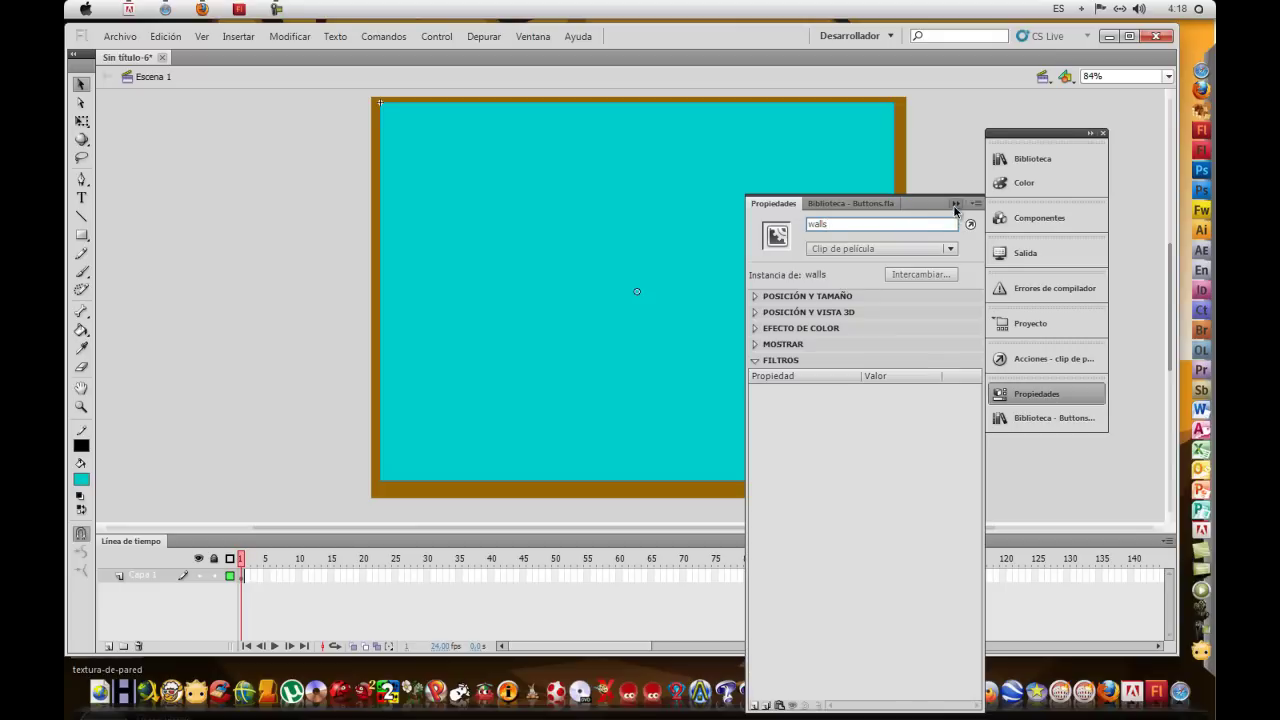
{"action": "left_click", "coordinate": [955, 203]}
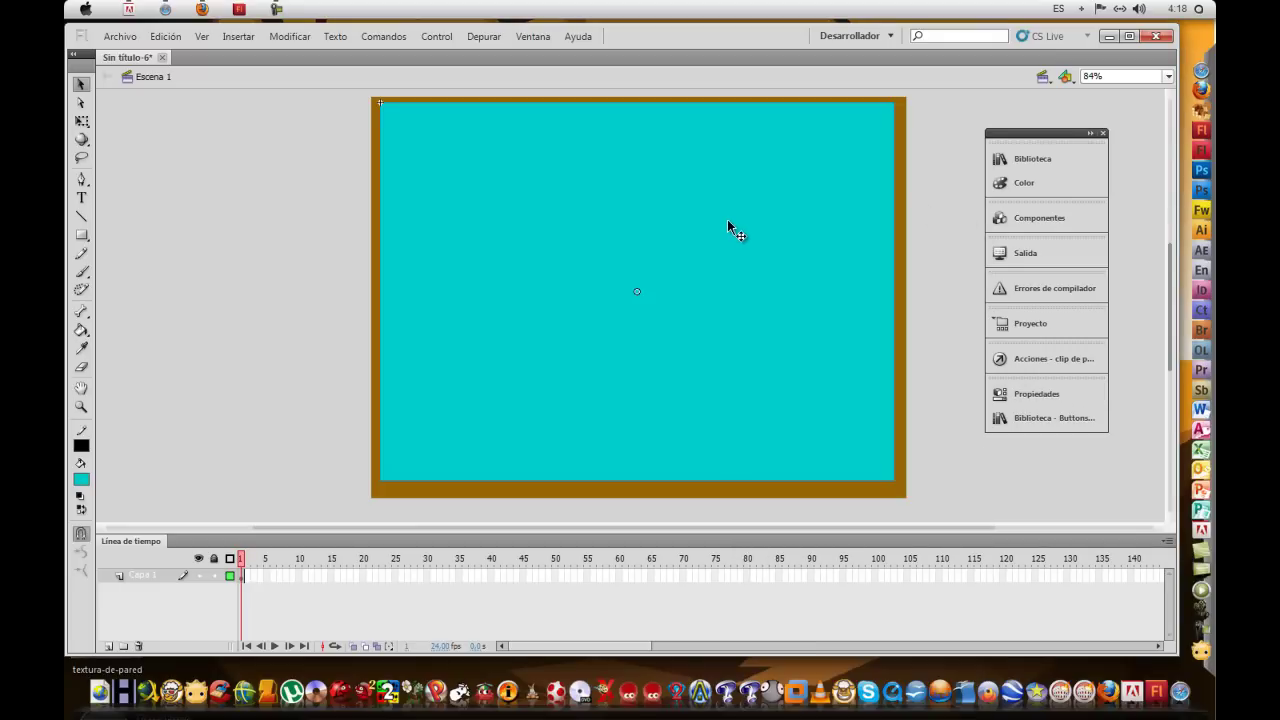
Nest the walls clip in a new movie clip symbol named maze and give it the instance name maze
{"action": "key", "text": "F8"}
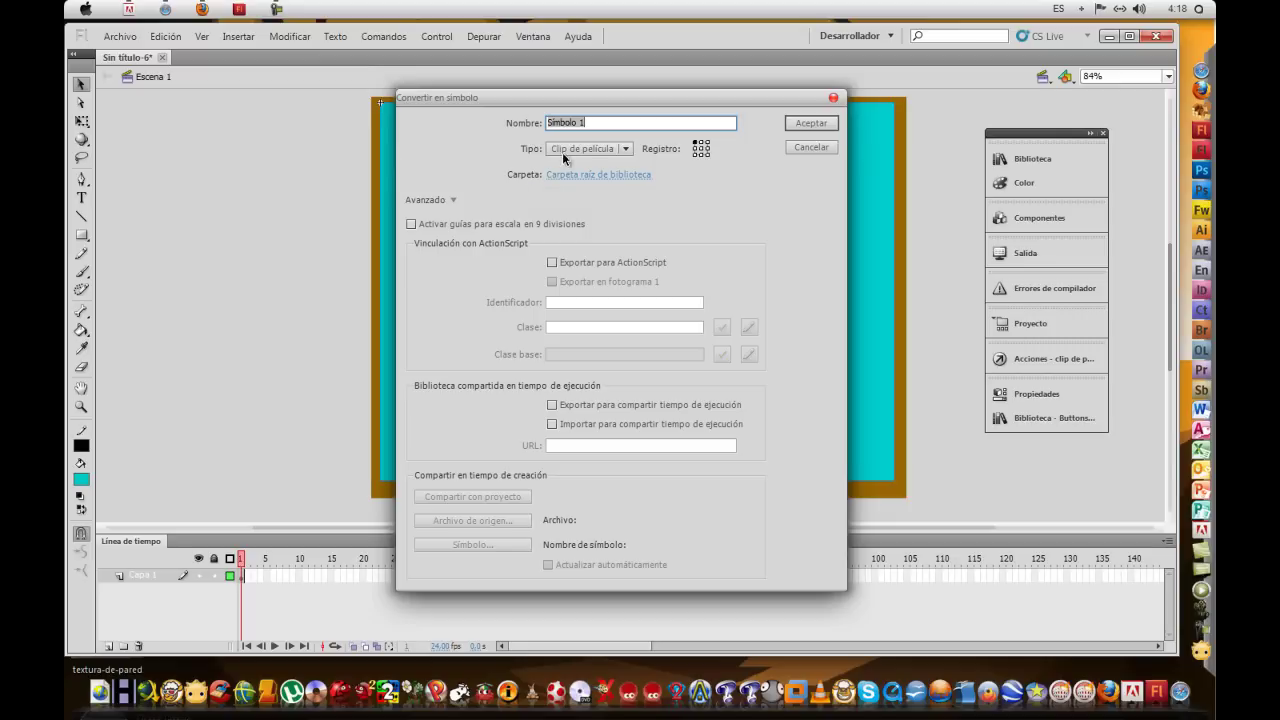
{"action": "type", "text": "maze"}
{"action": "left_click", "coordinate": [803, 123]}
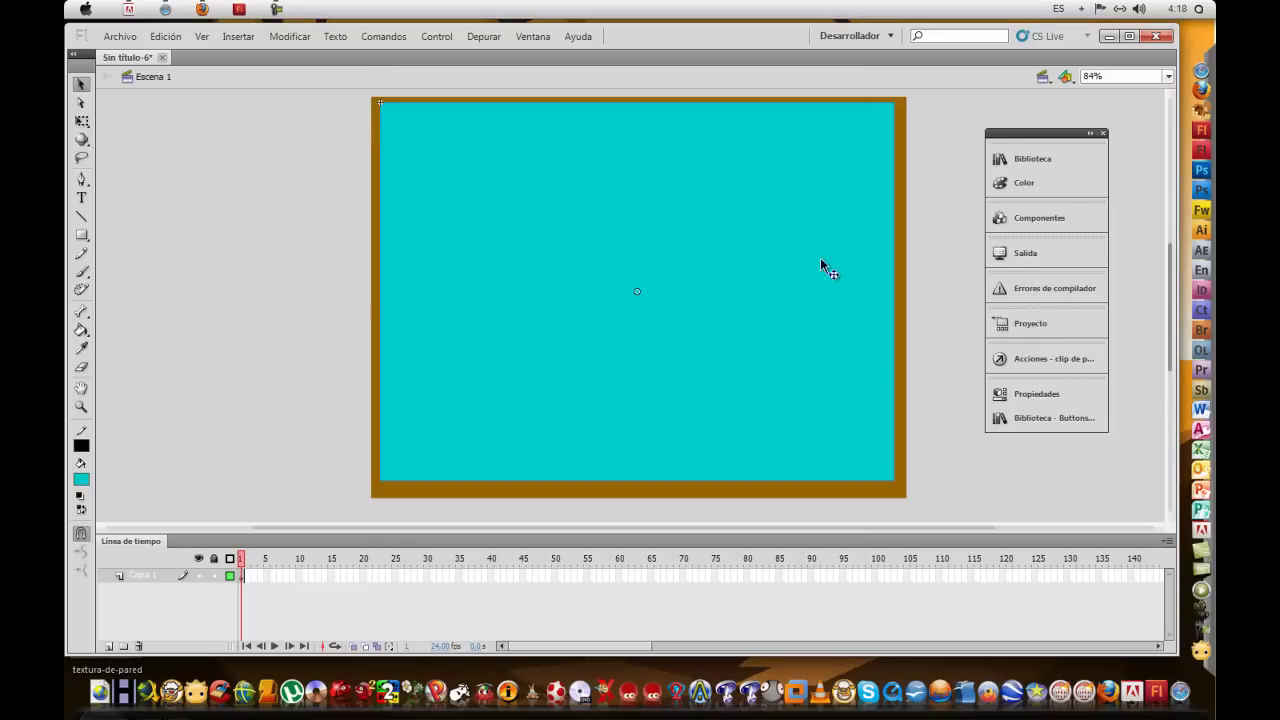
{"action": "left_click", "coordinate": [1010, 394]}
{"action": "left_click", "coordinate": [886, 226]}
{"action": "type", "text": "maze"}
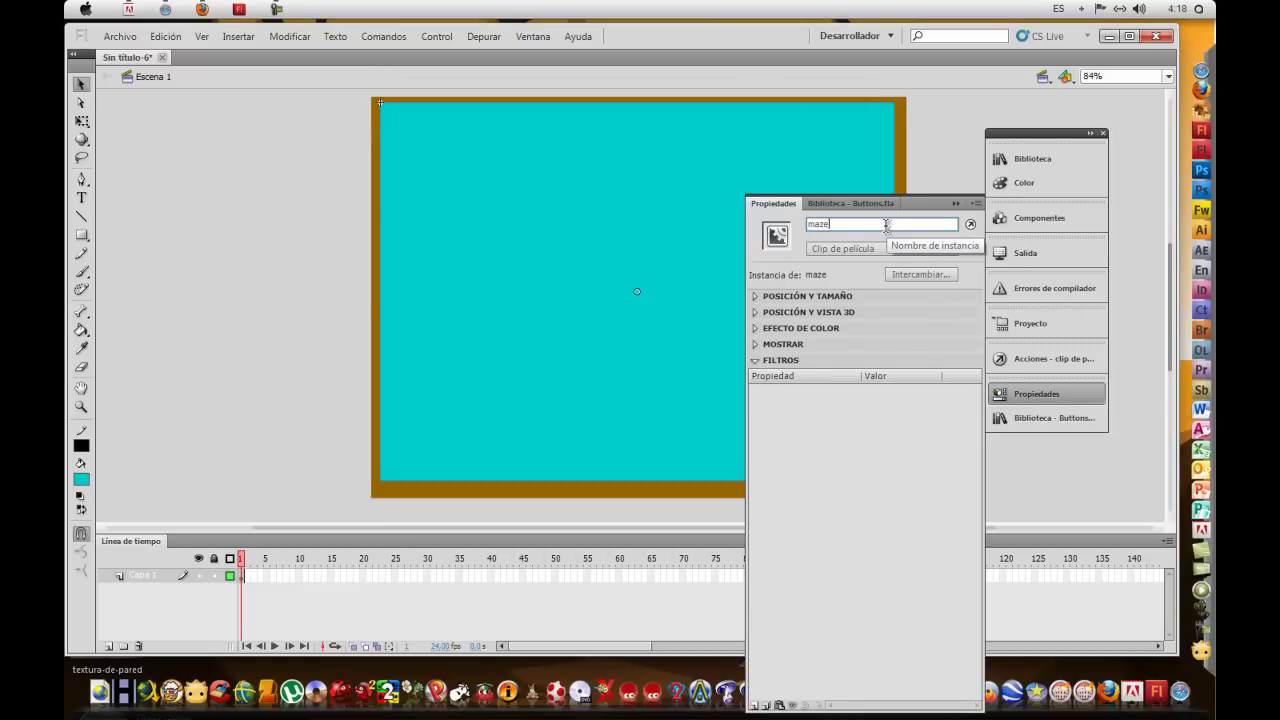
{"action": "left_click", "coordinate": [952, 202]}
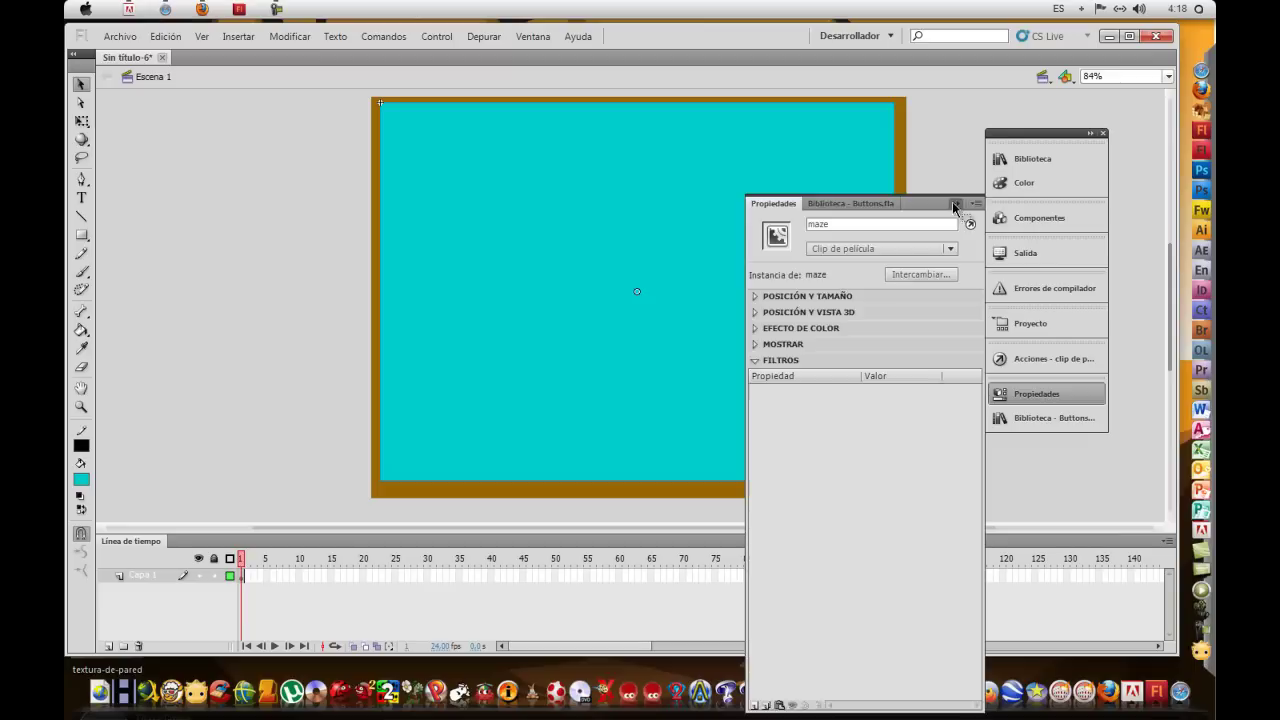
Open the maze symbol for editing and add a new layer beneath Capa 1
{"action": "double_click", "coordinate": [679, 266]}
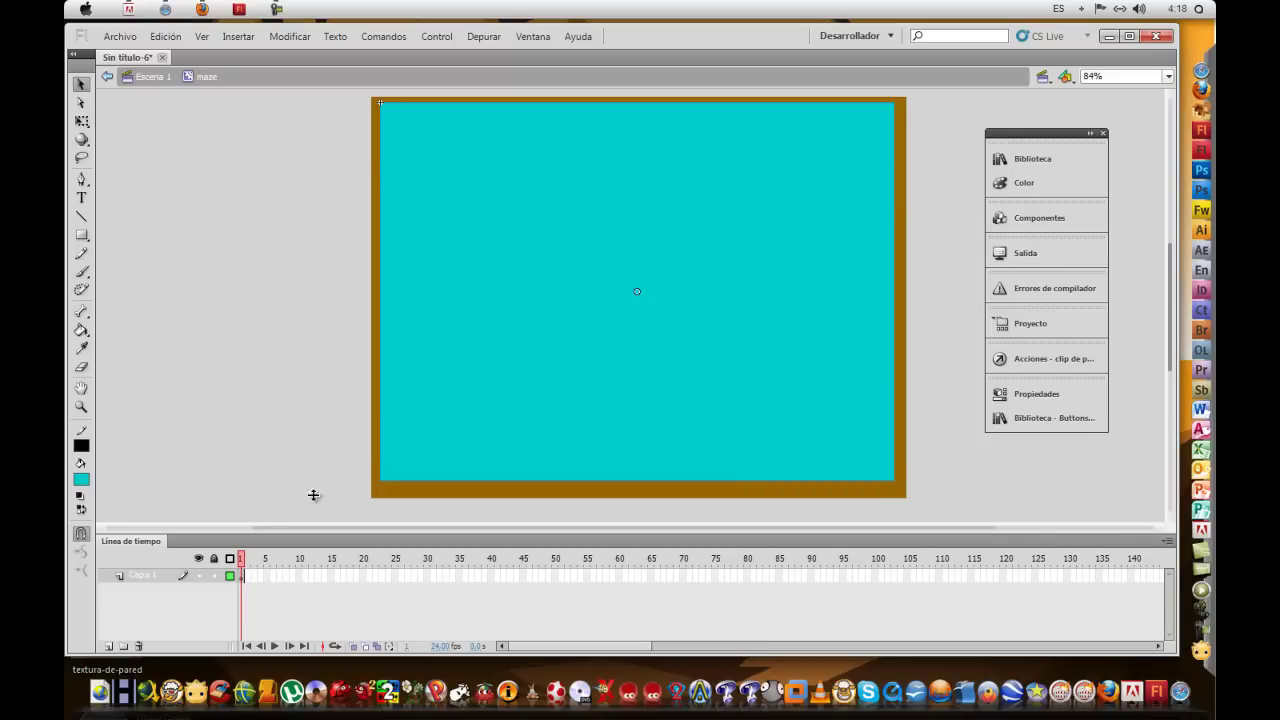
{"action": "left_click", "coordinate": [109, 646]}
{"action": "left_click_drag", "start_coordinate": [124, 590], "coordinate": [176, 610]}
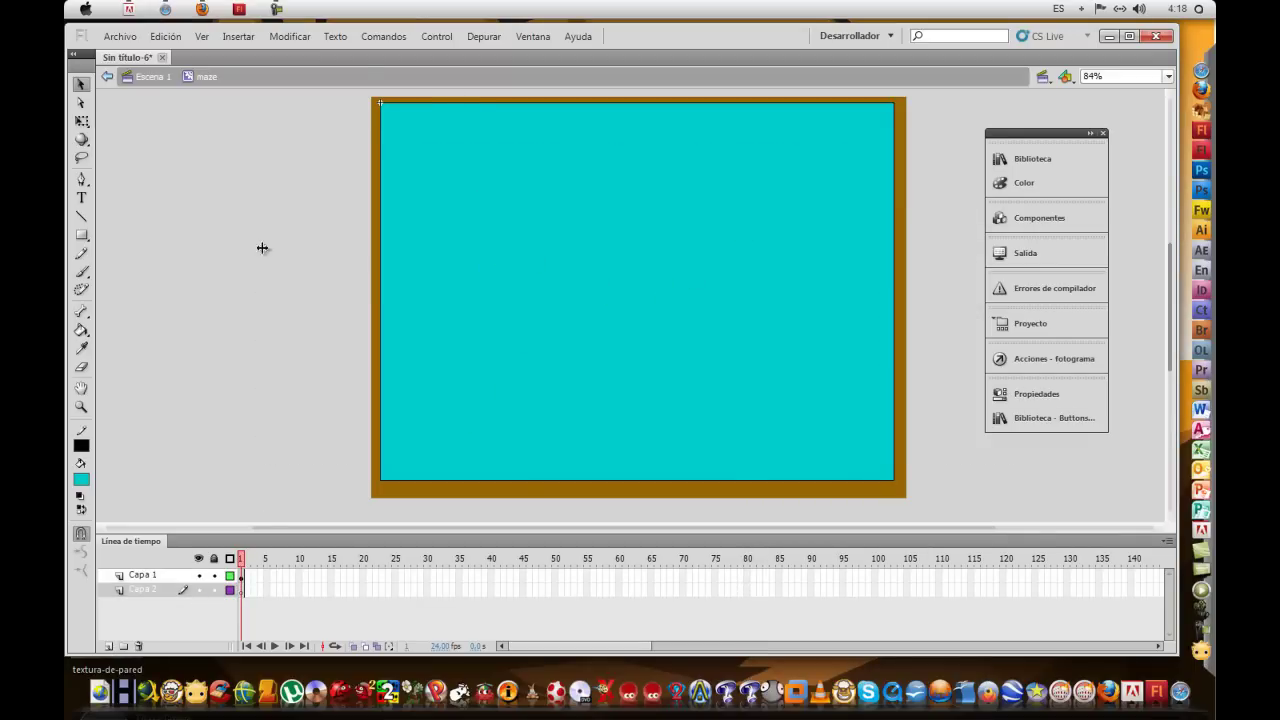
{"action": "left_click", "coordinate": [81, 216]}
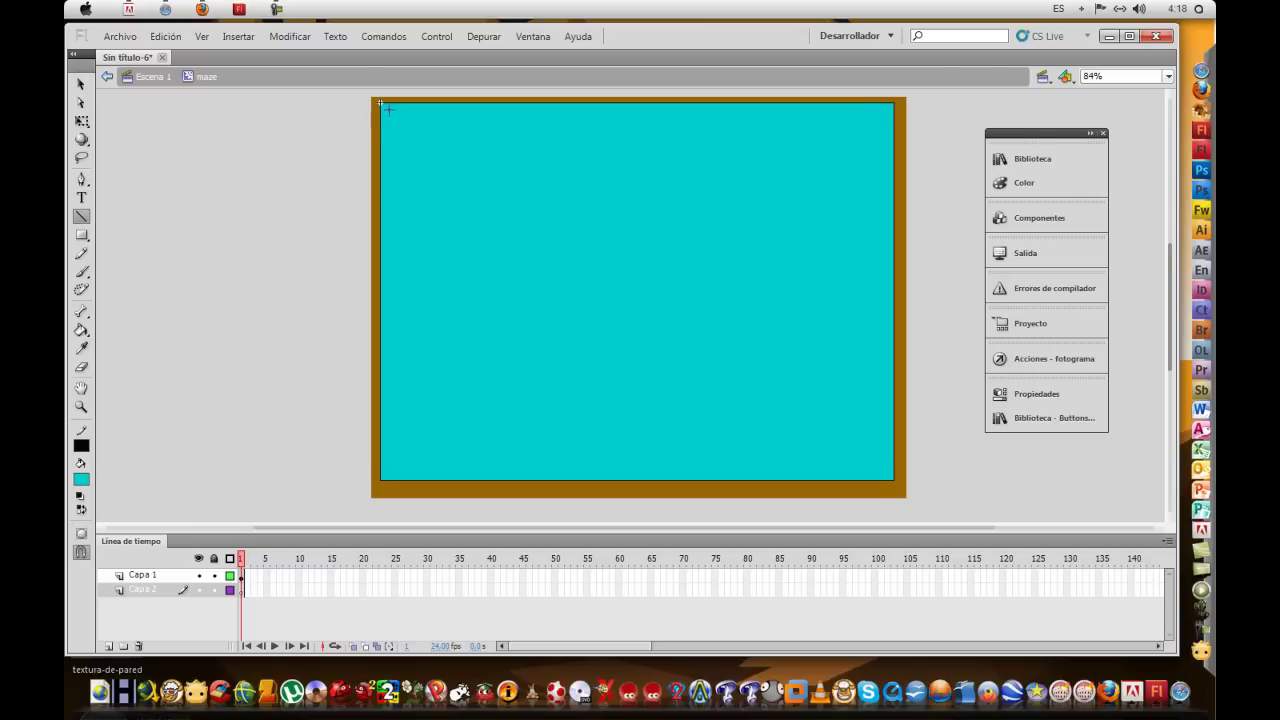
{"action": "mouse_move", "coordinate": [408, 102]}
{"action": "left_mouse_down"}
{"action": "mouse_move", "coordinate": [409, 219]}
{"action": "mouse_move", "coordinate": [571, 218]}
{"action": "left_mouse_up"}
{"action": "key", "text": "BackSpace"}
Make Capa 1 the active layer, and hide and lock the layer beneath it
{"action": "left_click", "coordinate": [167, 578]}
{"action": "left_click", "coordinate": [199, 590]}
{"action": "left_click", "coordinate": [213, 590]}
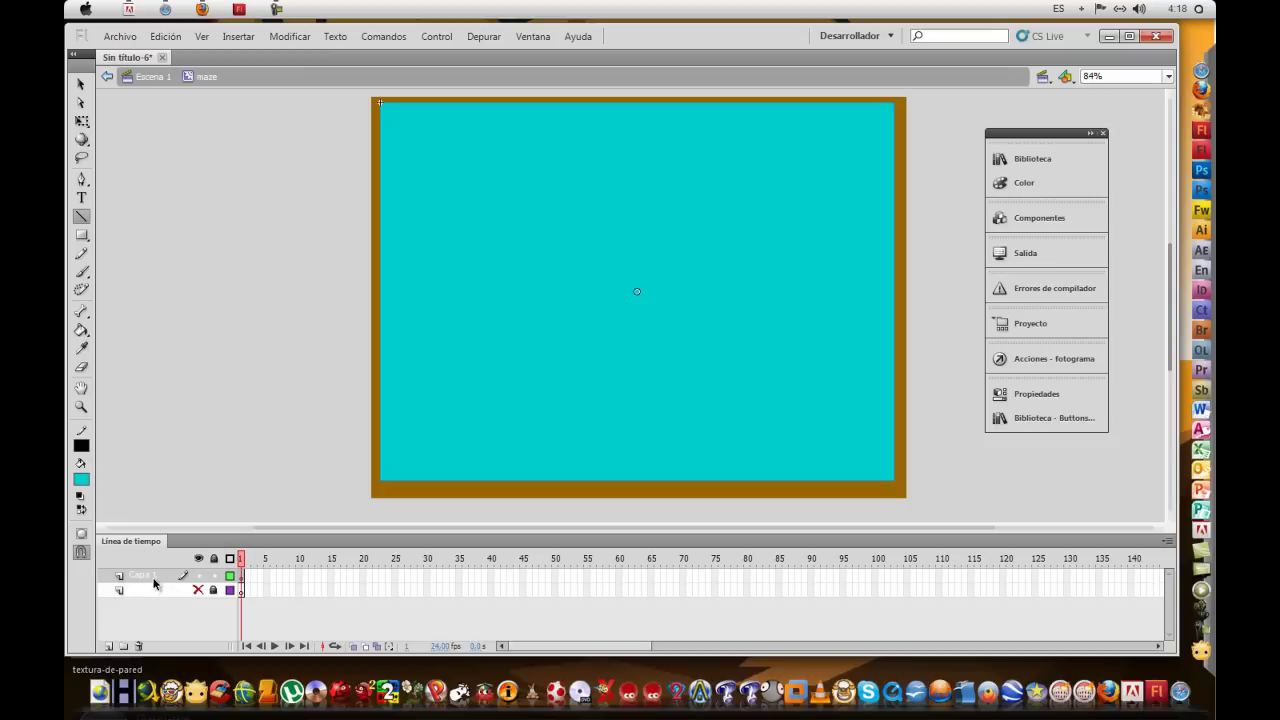
{"action": "left_click", "coordinate": [517, 229]}
{"action": "left_click_drag", "start_coordinate": [409, 101], "coordinate": [414, 134]}
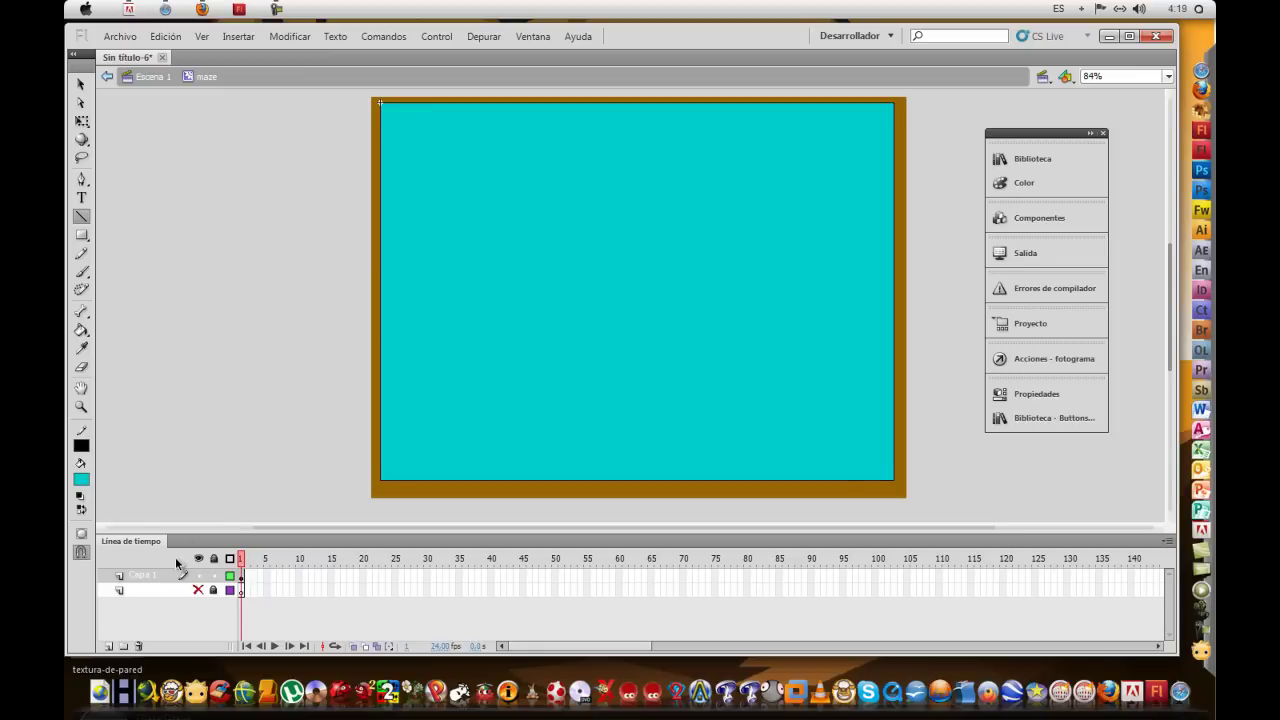
{"action": "left_click", "coordinate": [81, 480]}
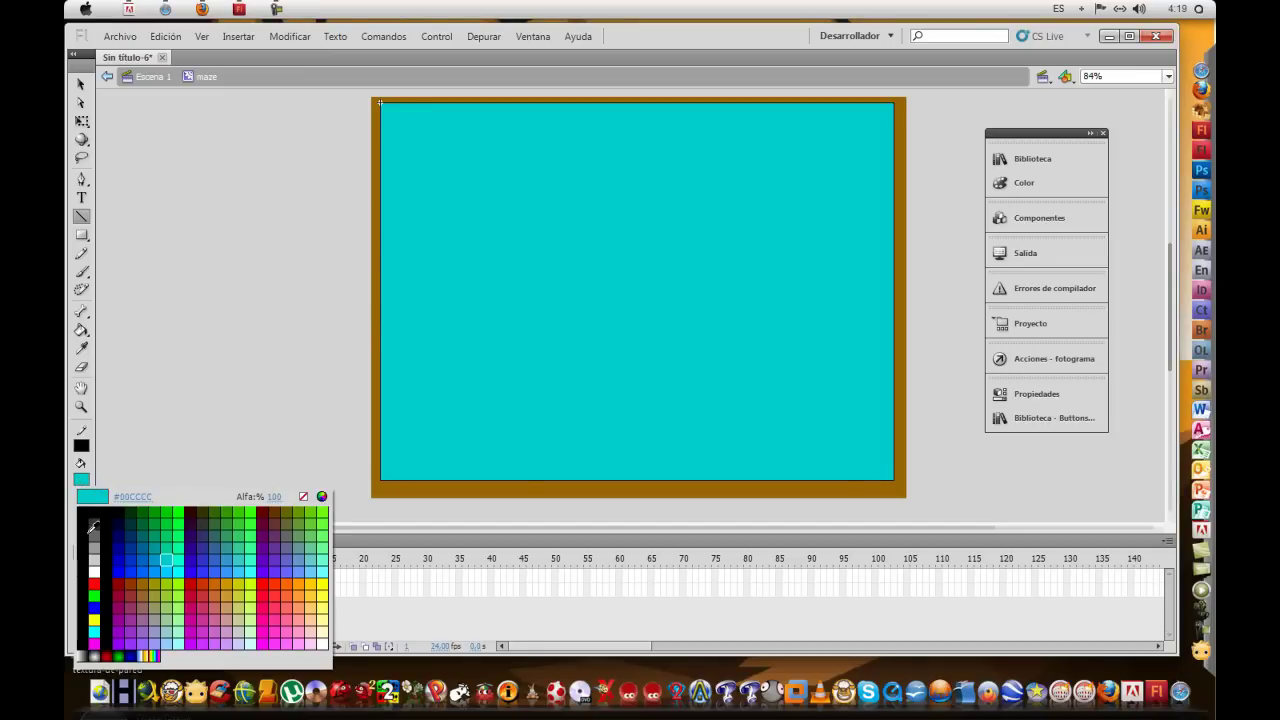
{"action": "left_click", "coordinate": [90, 528]}
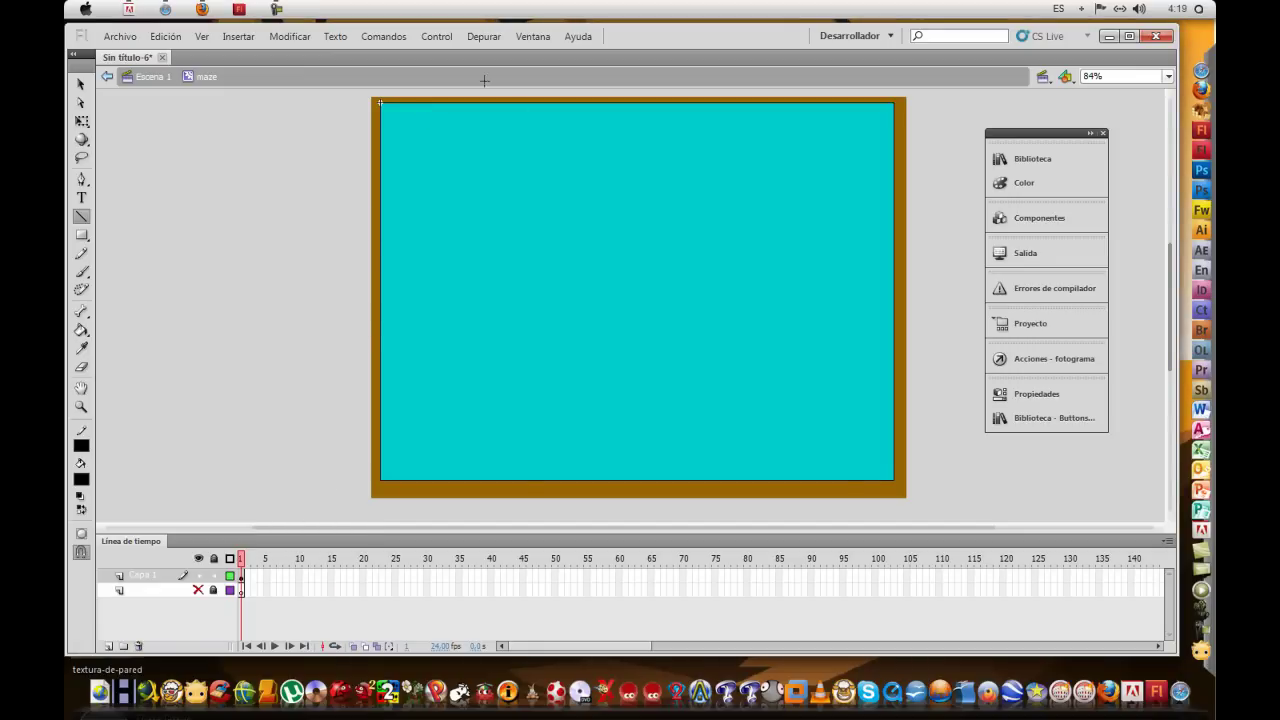
{"action": "left_click", "coordinate": [81, 84]}
{"action": "left_click", "coordinate": [400, 213]}
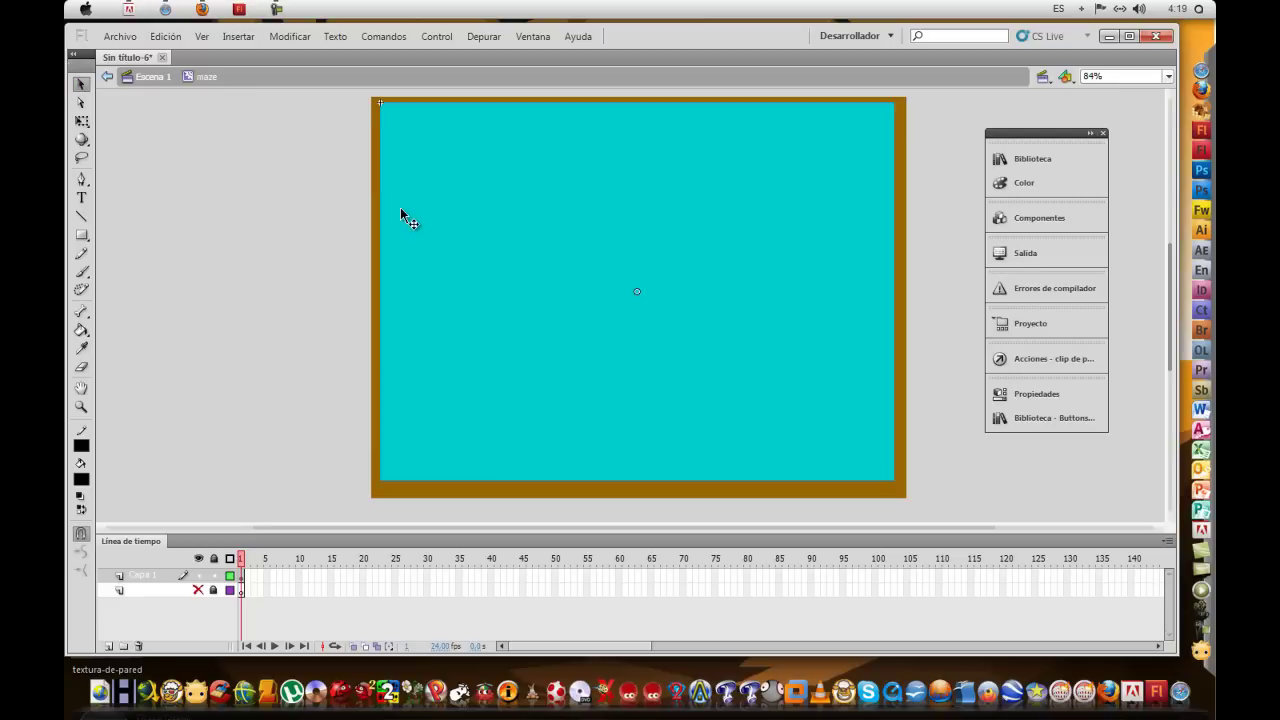
{"action": "left_click_drag", "start_coordinate": [437, 214], "coordinate": [648, 227]}
{"action": "left_click_drag", "start_coordinate": [456, 248], "coordinate": [343, 104]}
{"action": "key", "text": "Delete"}
{"action": "left_click_drag", "start_coordinate": [620, 296], "coordinate": [473, 280]}
Open the walls clip for editing and draw the corridor's stepped upper edge with straight lines, plus the first stretch of its lower edge
{"action": "double_click", "coordinate": [504, 272]}
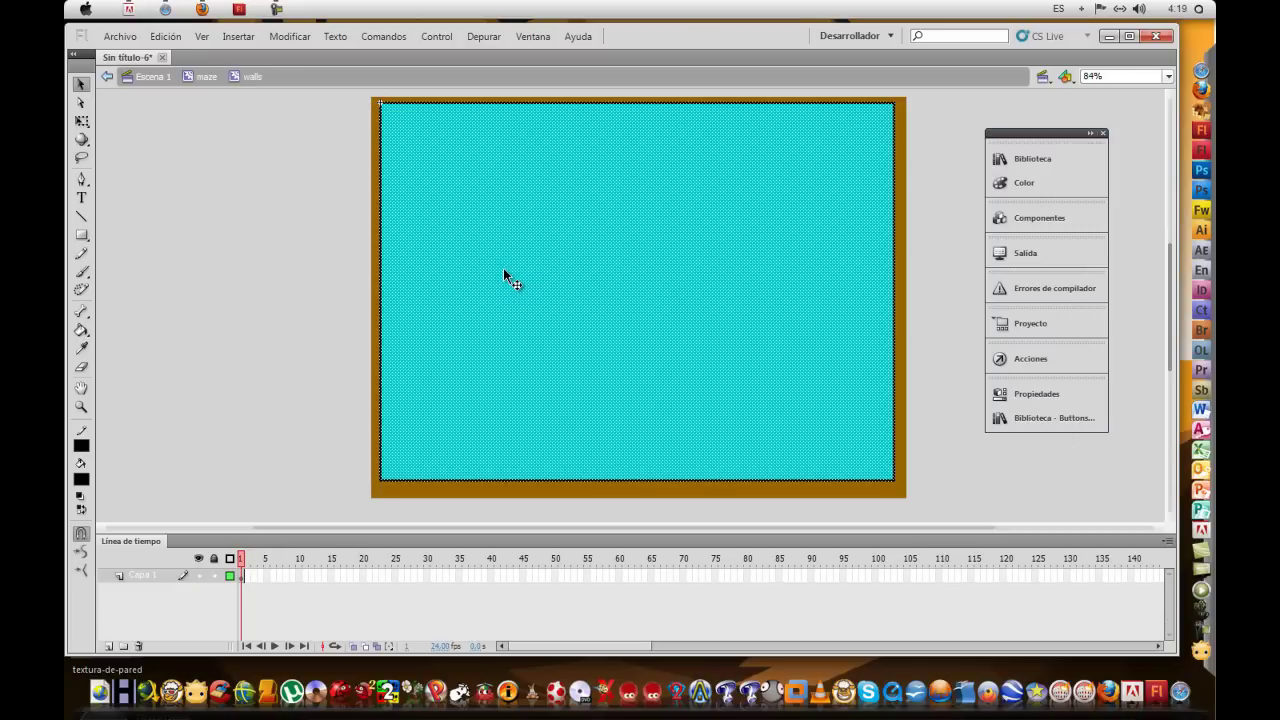
{"action": "left_click", "coordinate": [317, 233]}
{"action": "left_click", "coordinate": [82, 216]}
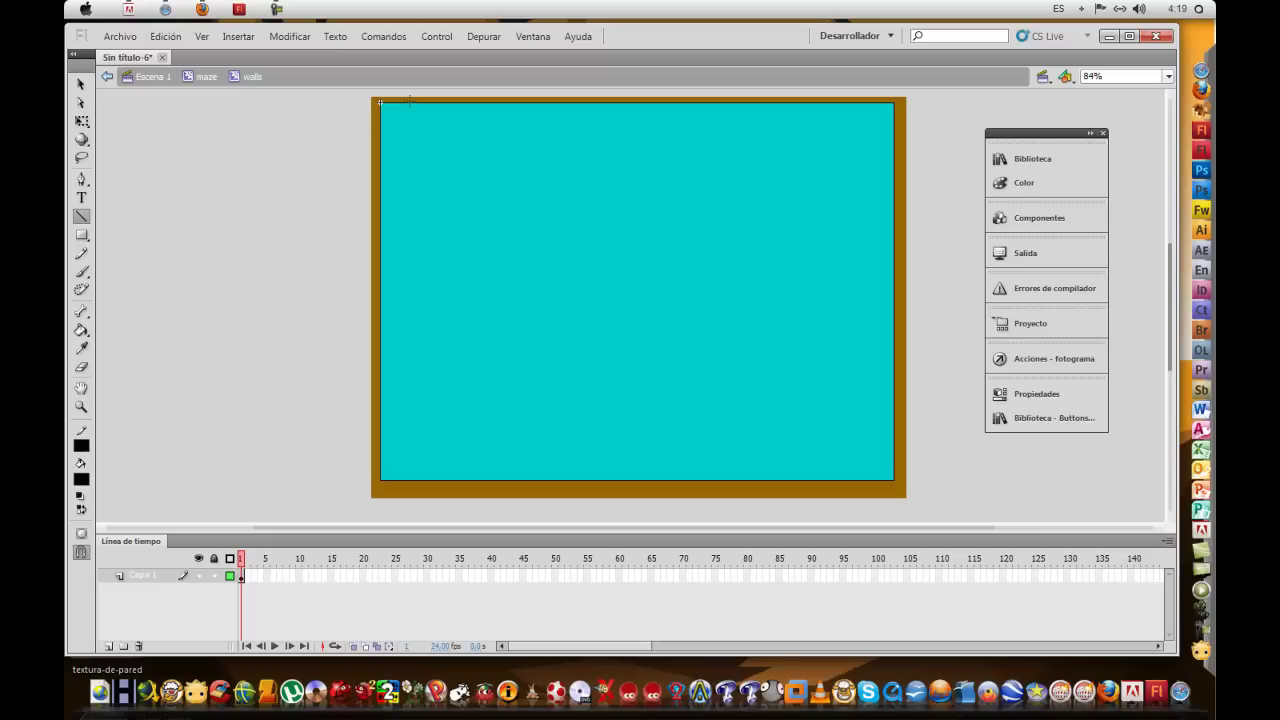
{"action": "left_click_drag", "start_coordinate": [419, 100], "coordinate": [418, 224]}
{"action": "left_click_drag", "start_coordinate": [453, 103], "coordinate": [454, 220]}
{"action": "left_click_drag", "start_coordinate": [537, 332], "coordinate": [643, 333]}
{"action": "left_click_drag", "start_coordinate": [643, 333], "coordinate": [786, 240]}
{"action": "left_click_drag", "start_coordinate": [786, 240], "coordinate": [785, 393]}
{"action": "left_click_drag", "start_coordinate": [786, 392], "coordinate": [893, 392]}
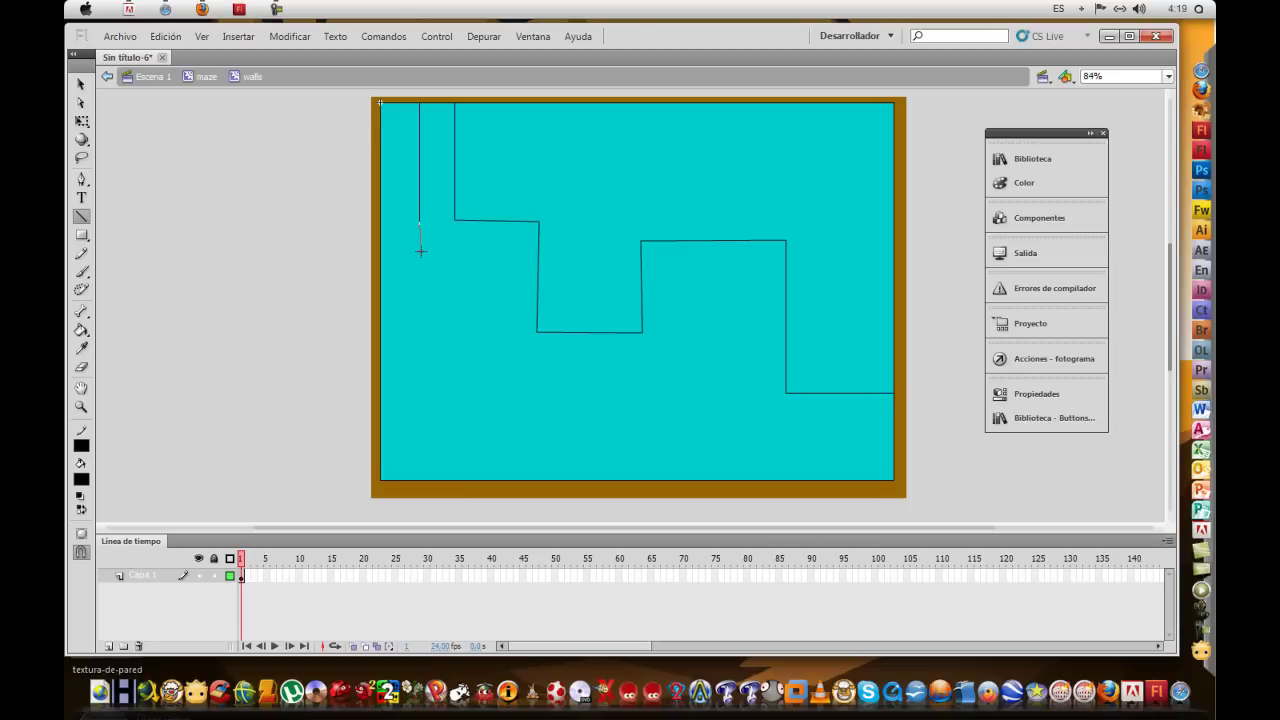
Complete the corridor's parallel lower edge out to the rectangle's right side and delete the fill between the two edges
{"action": "left_click_drag", "start_coordinate": [504, 256], "coordinate": [502, 363]}
{"action": "left_click_drag", "start_coordinate": [502, 363], "coordinate": [667, 364]}
{"action": "left_click_drag", "start_coordinate": [670, 272], "coordinate": [893, 424]}
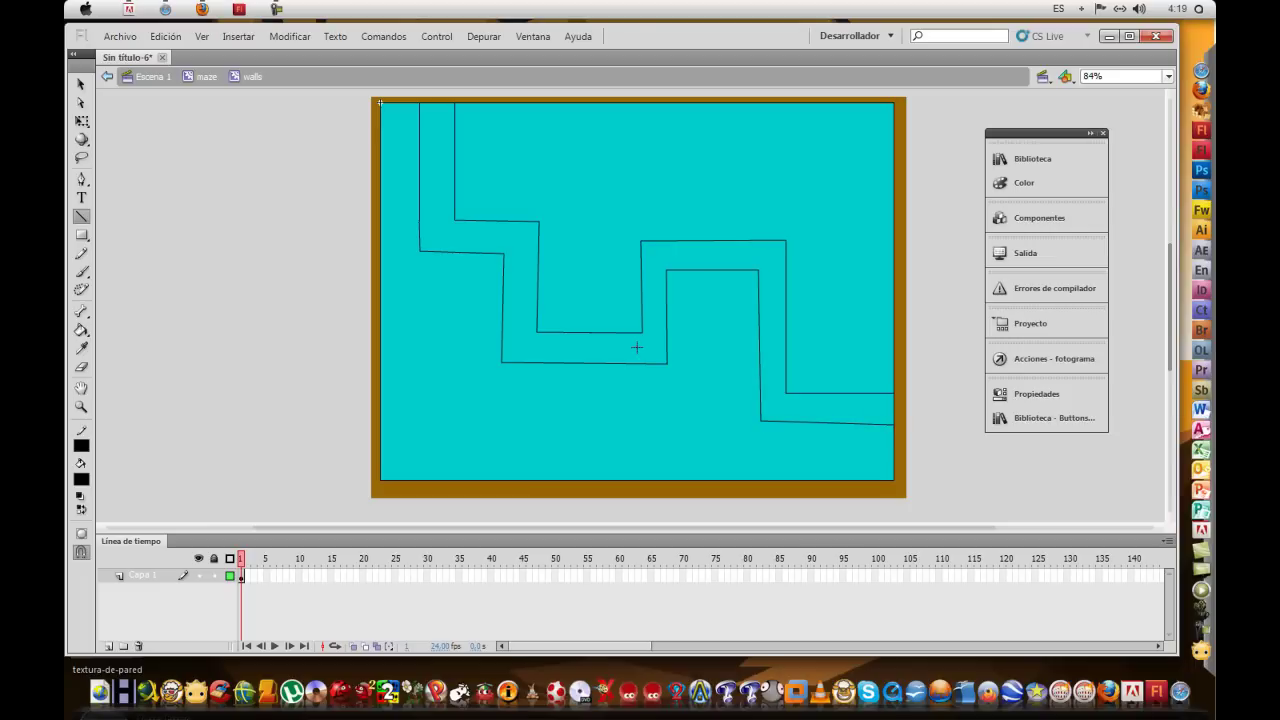
{"action": "left_click", "coordinate": [81, 84]}
{"action": "left_click", "coordinate": [441, 188]}
{"action": "key", "text": "Delete"}
Select the wall area above the corridor and start a bitmap fill for it, choosing the textura-de-pared image
{"action": "left_click", "coordinate": [617, 216]}
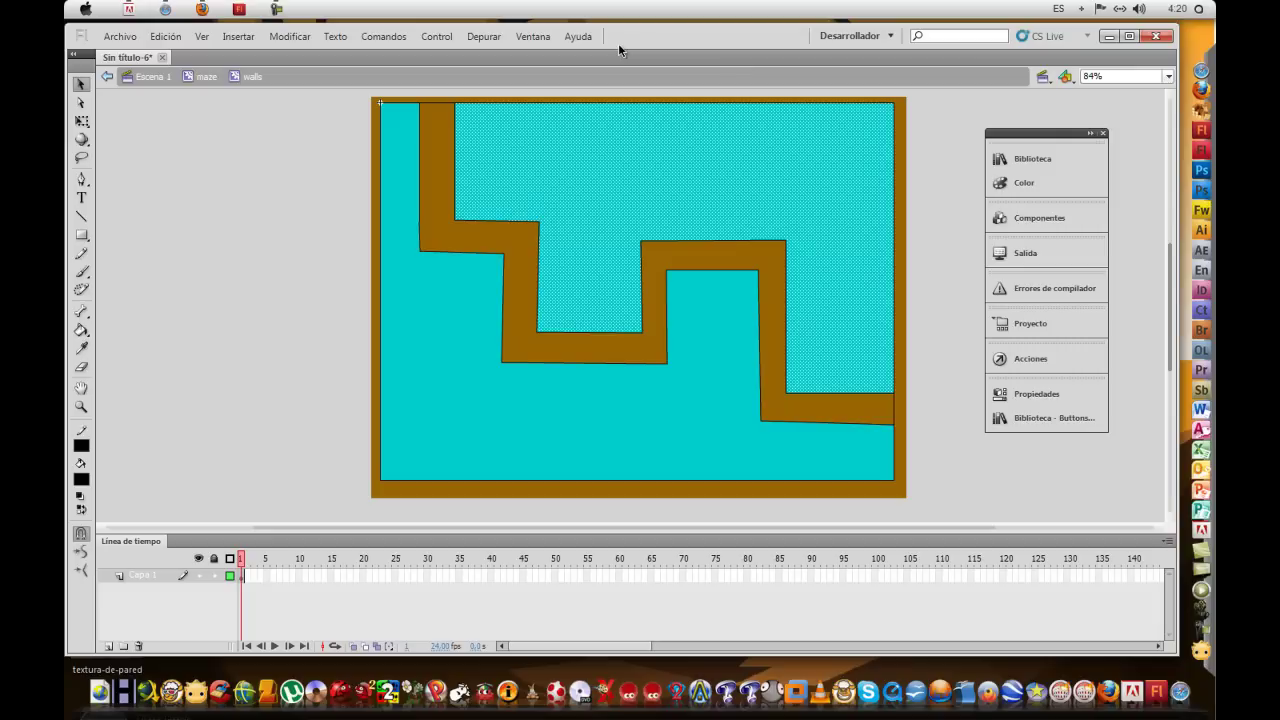
{"action": "left_click", "coordinate": [535, 36]}
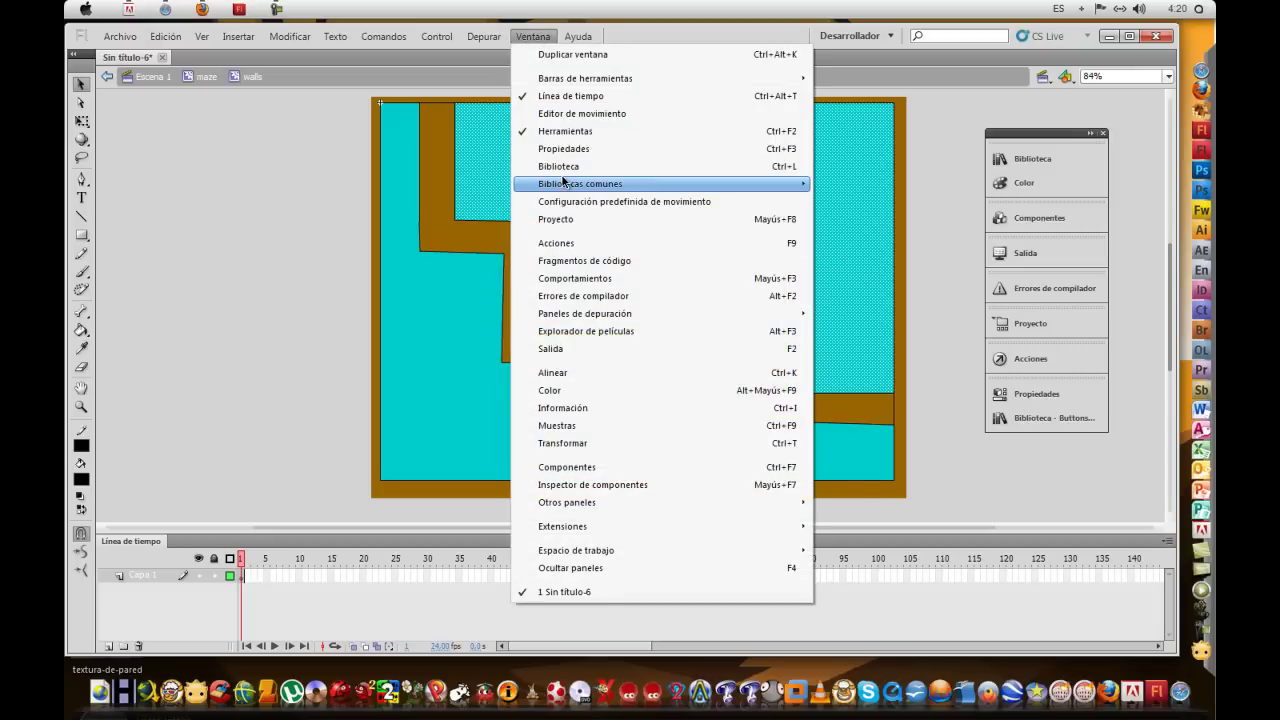
{"action": "left_click", "coordinate": [526, 391]}
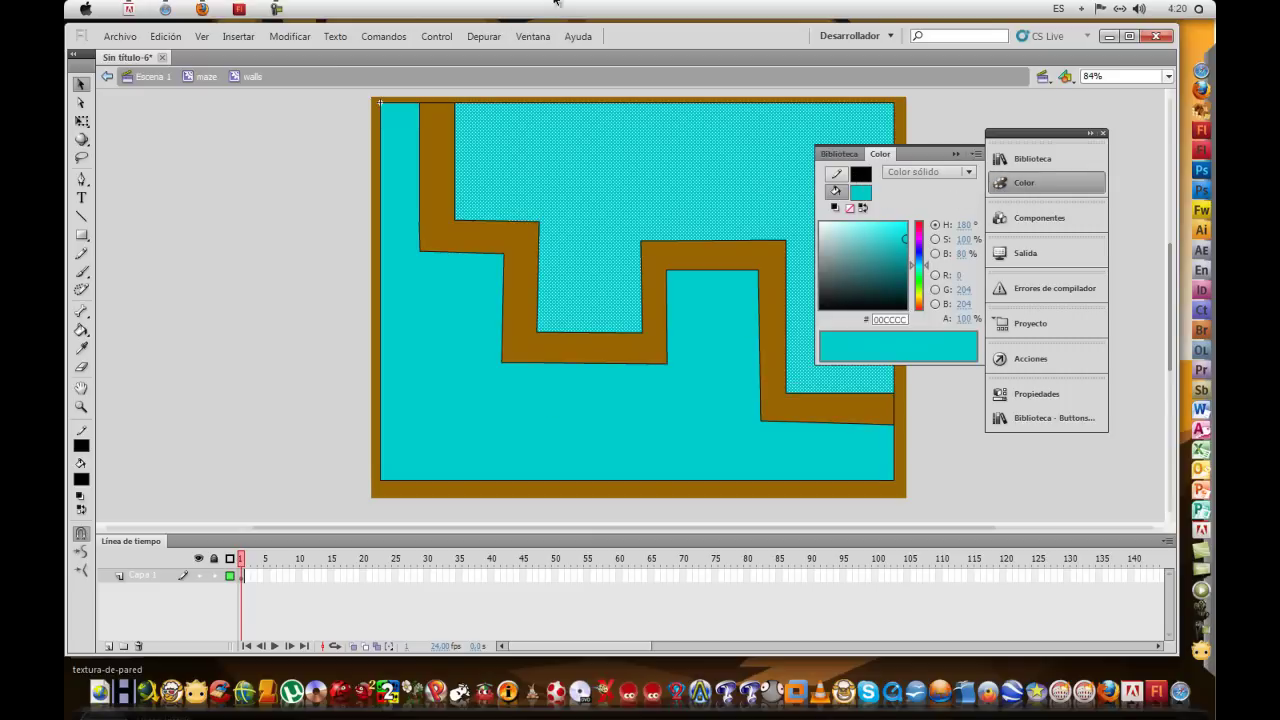
{"action": "left_click", "coordinate": [920, 171]}
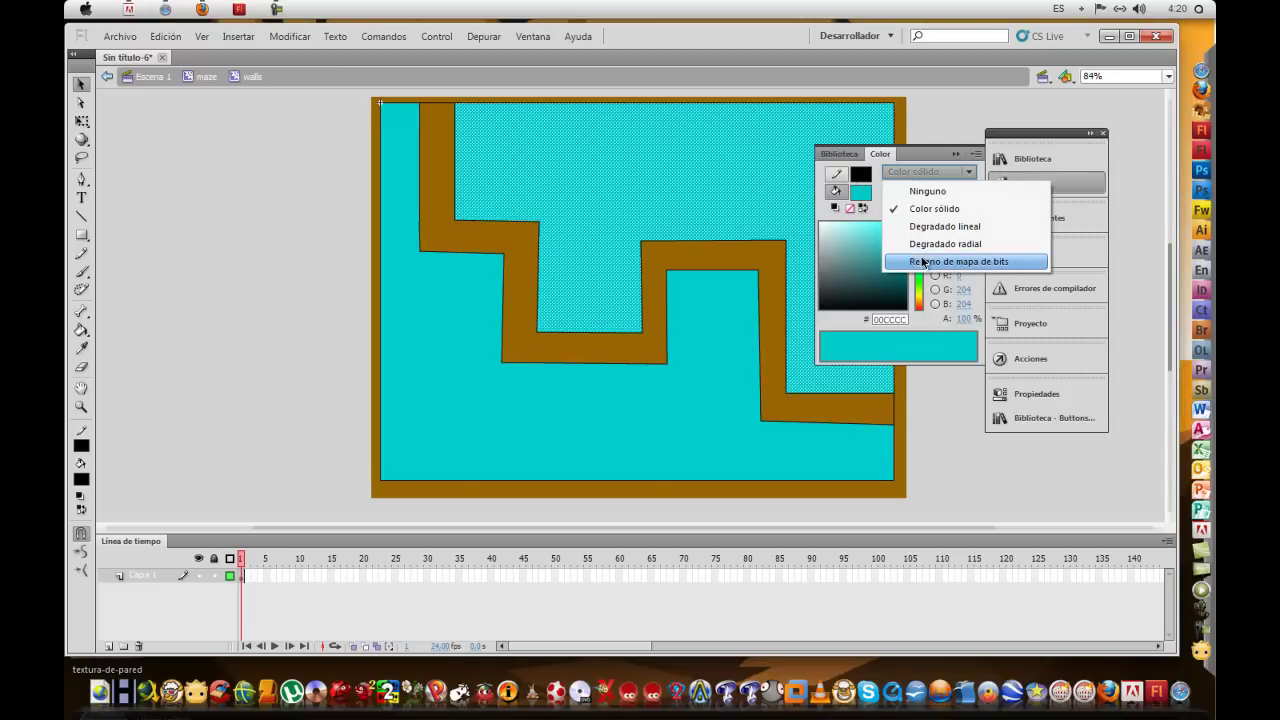
{"action": "left_click", "coordinate": [923, 260]}
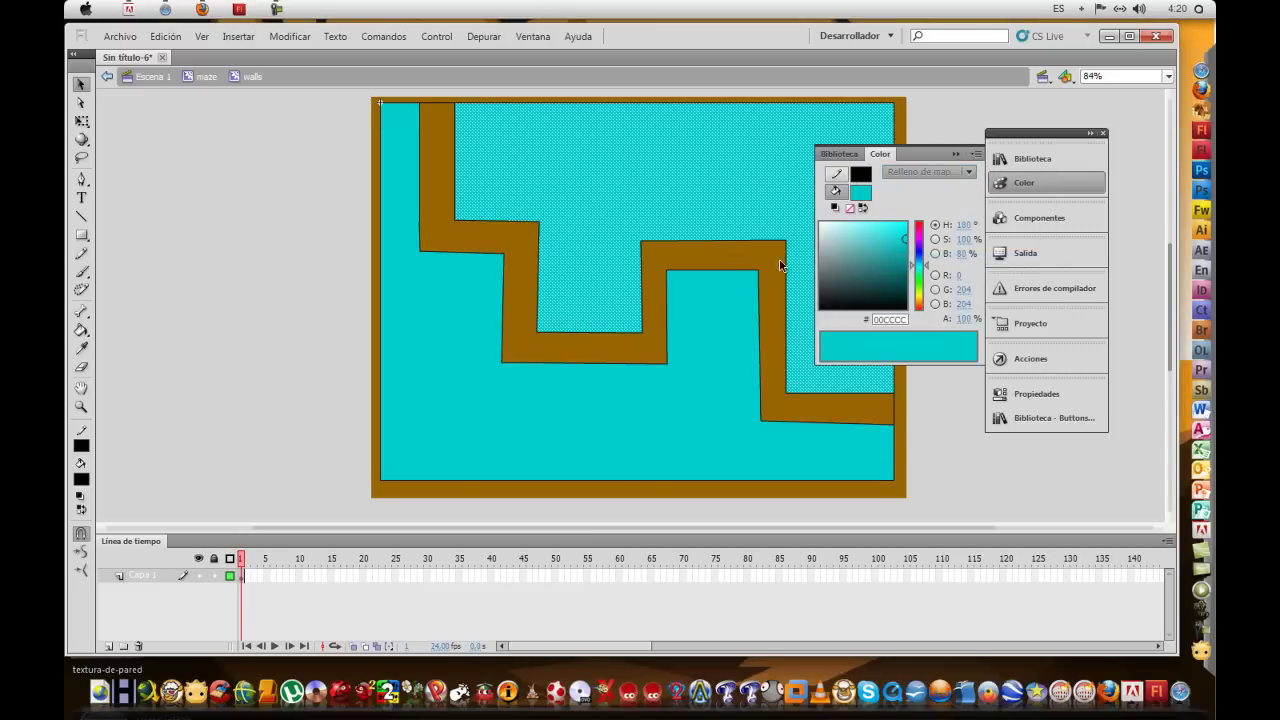
{"action": "left_click", "coordinate": [1057, 372]}
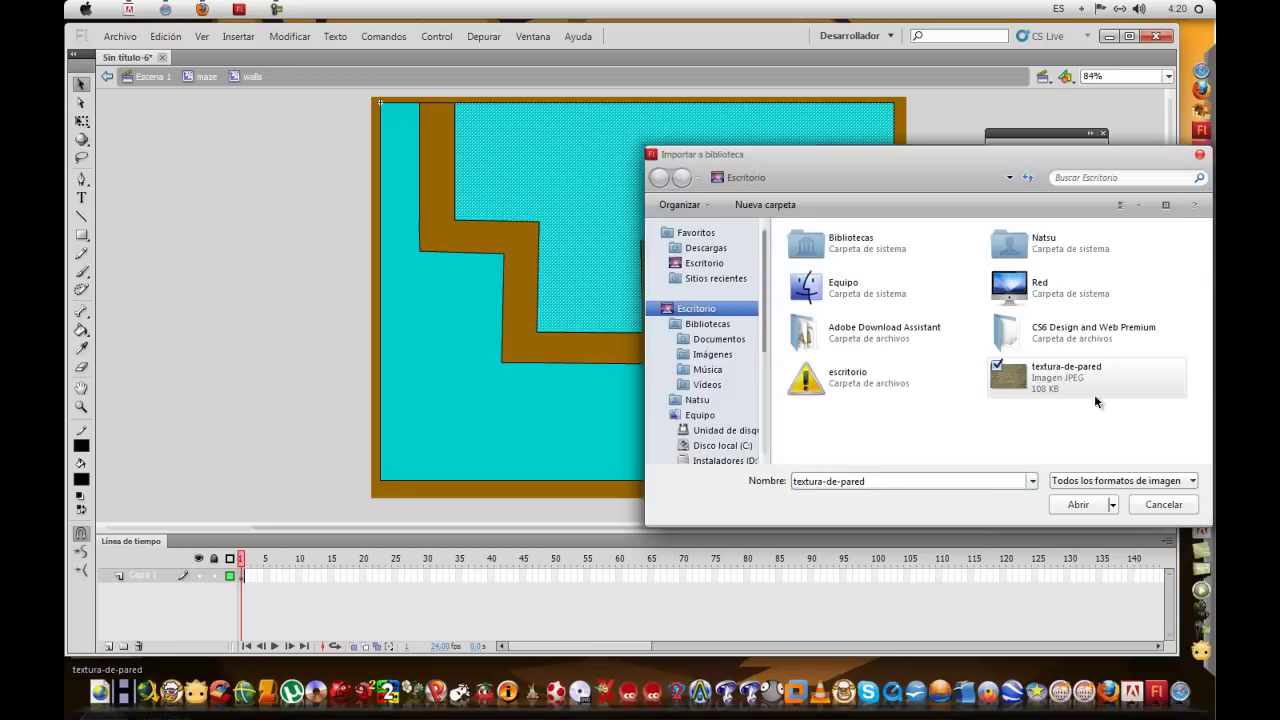
Preview the textura-de-pared image, leaving the import and closing the photo viewer
{"action": "right_click", "coordinate": [1053, 380]}
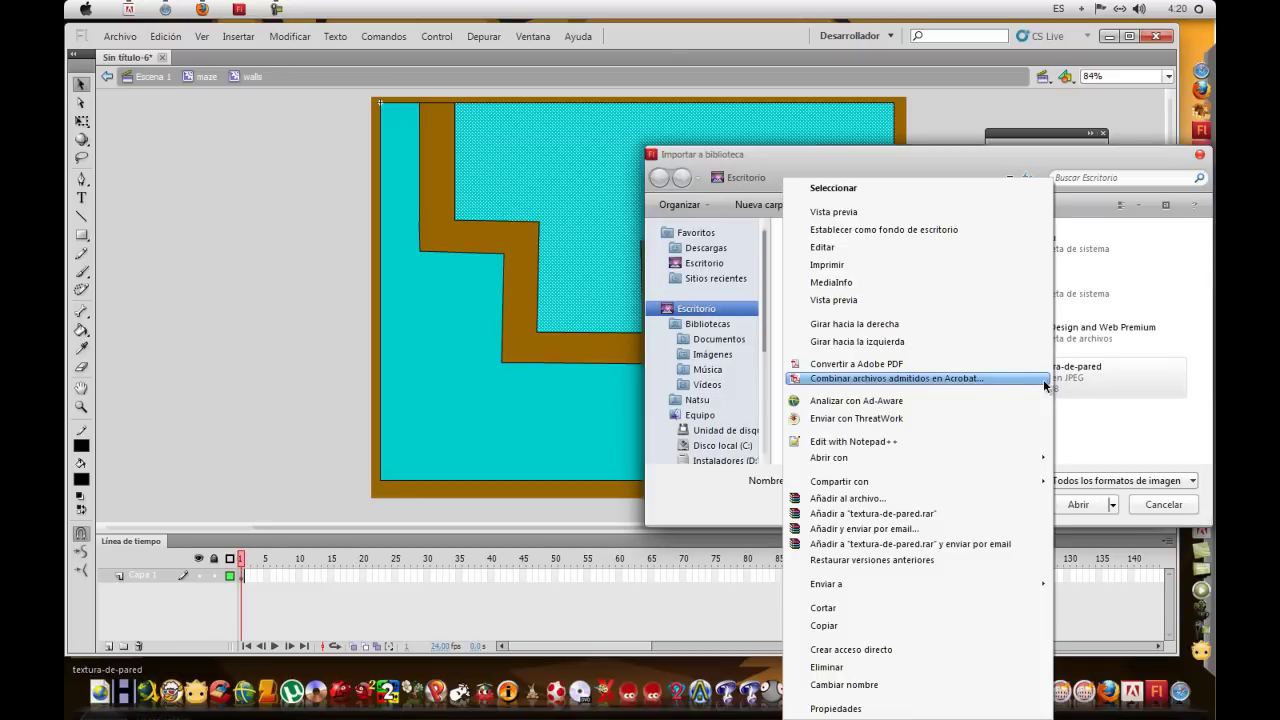
{"action": "left_click", "coordinate": [804, 211]}
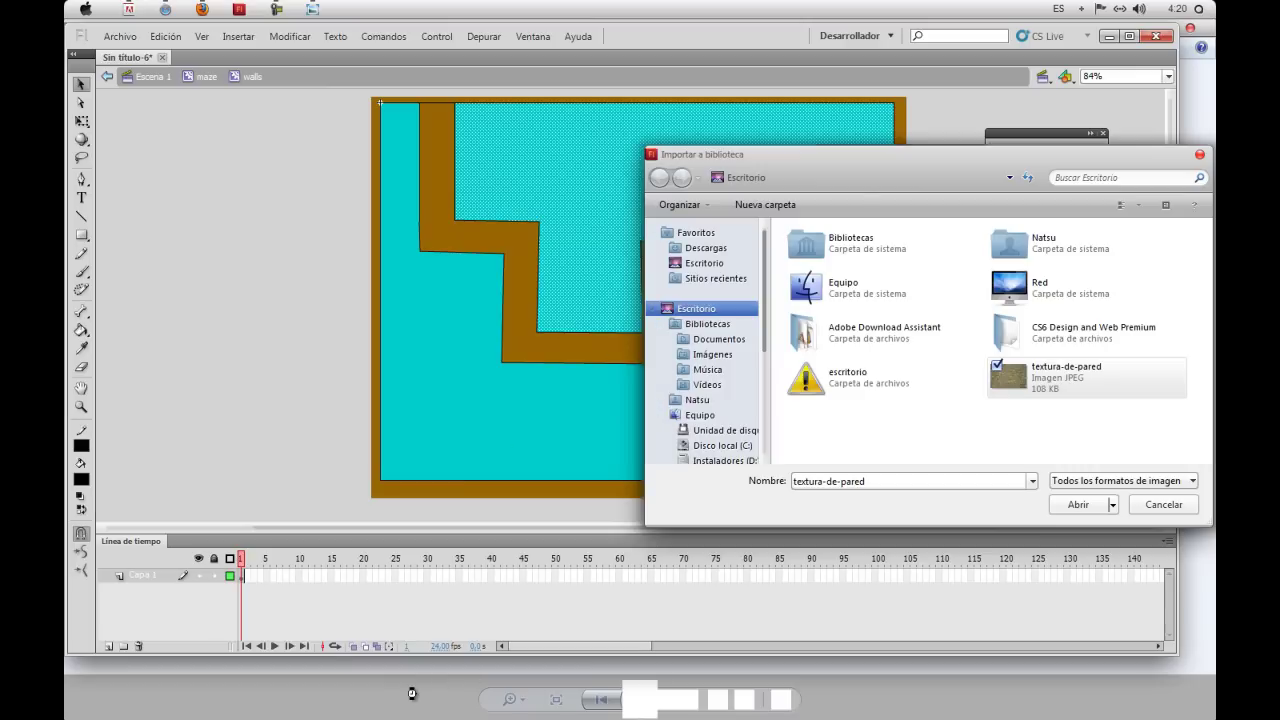
{"action": "key", "text": "Escape"}
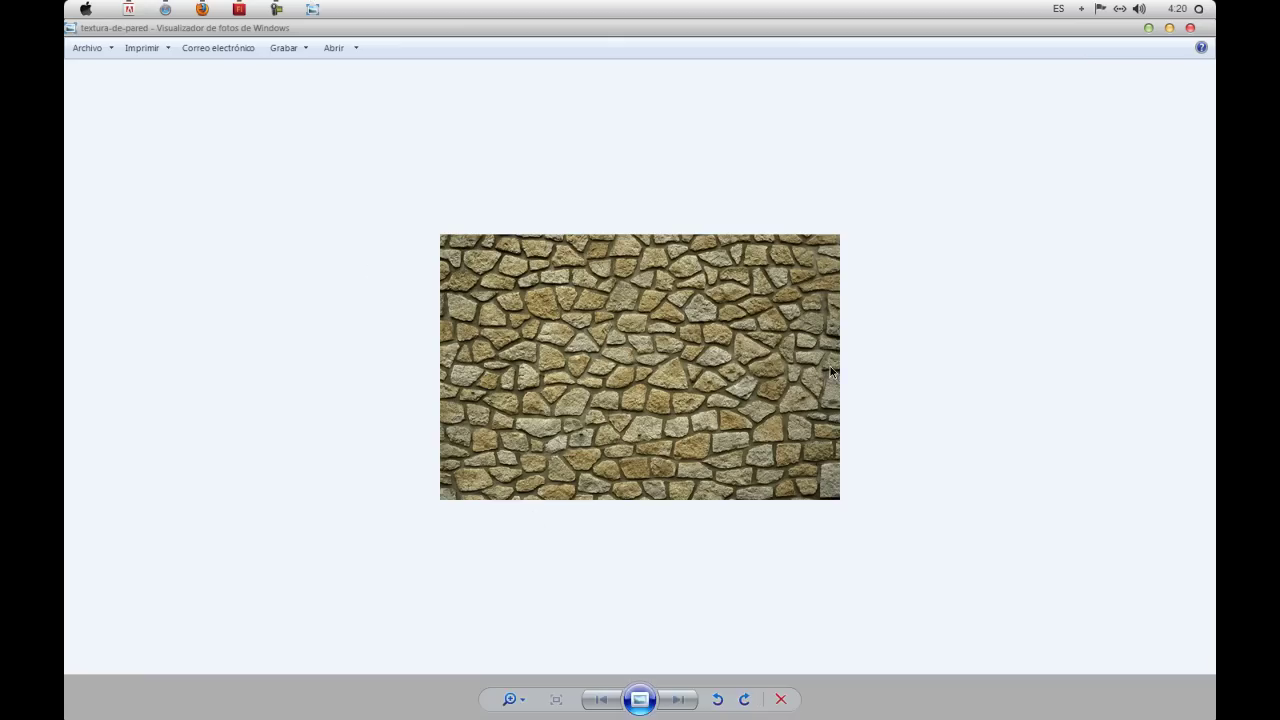
{"action": "left_click", "coordinate": [1190, 28]}
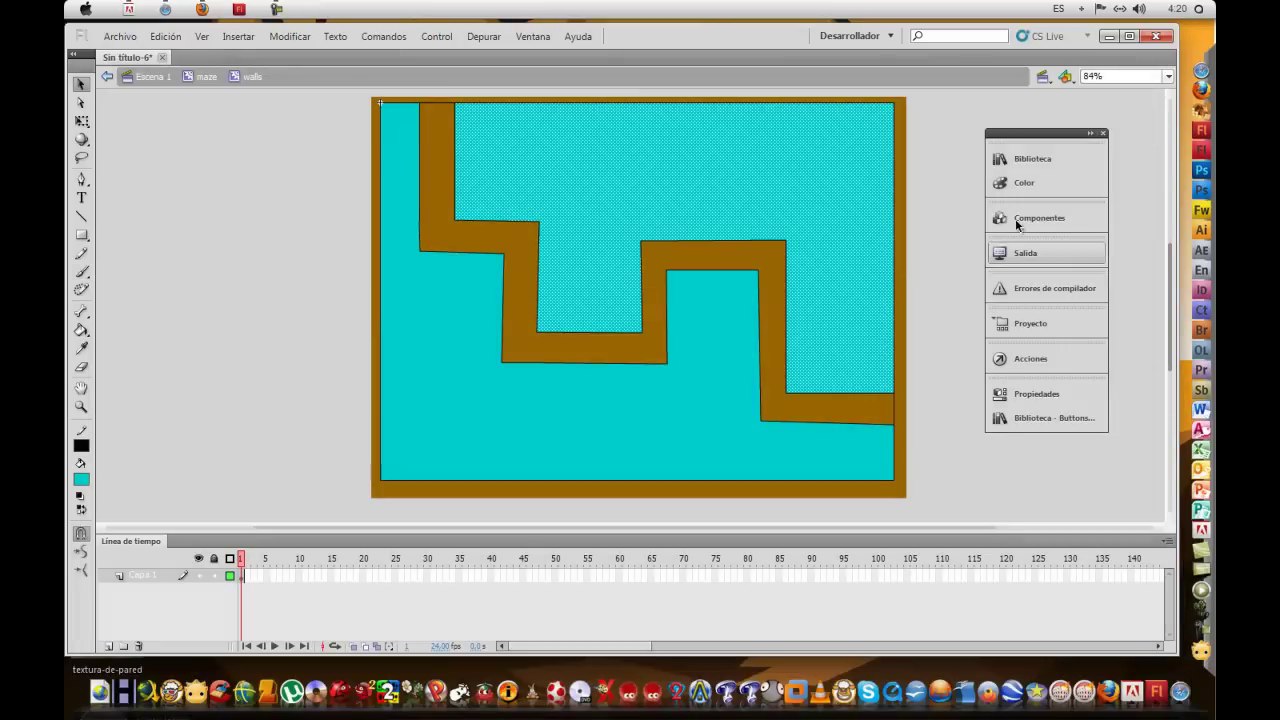
Import textura-de-pared as a bitmap fill for the upper wall and fill the lower wall with the same texture
{"action": "left_click", "coordinate": [1024, 183]}
{"action": "left_click", "coordinate": [960, 172]}
{"action": "left_click", "coordinate": [955, 261]}
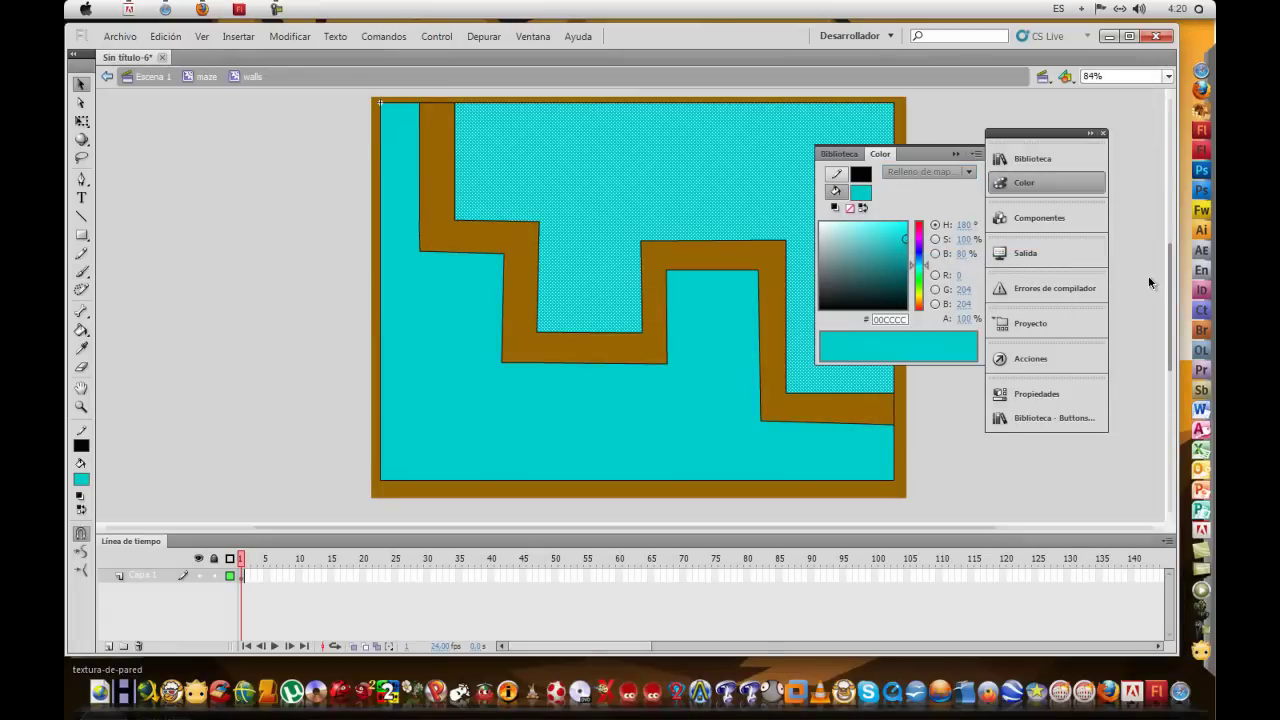
{"action": "double_click", "coordinate": [1012, 372]}
{"action": "left_click", "coordinate": [81, 330]}
{"action": "left_click", "coordinate": [467, 369]}
{"action": "left_click", "coordinate": [79, 87]}
{"action": "left_click", "coordinate": [306, 239]}
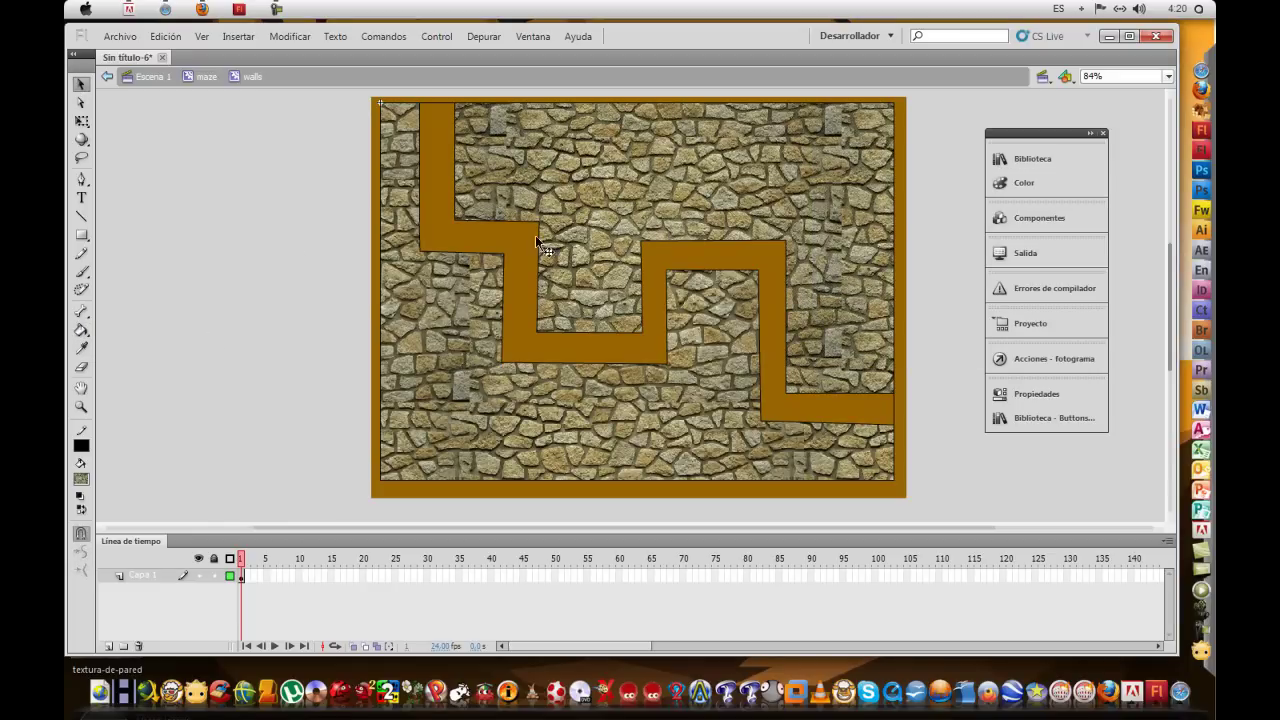
Return to the maze symbol and add a Bisel filter with 28 px blur in X and Y to the walls clip
{"action": "double_click", "coordinate": [325, 258]}
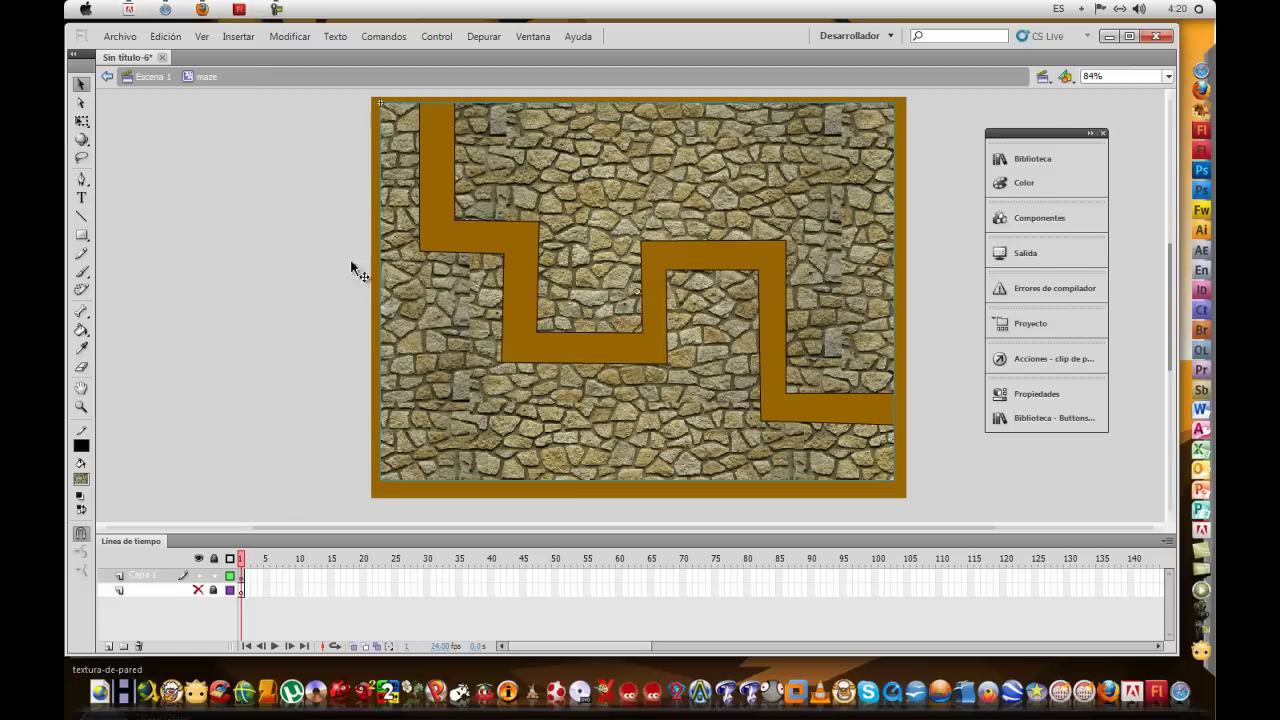
{"action": "left_click", "coordinate": [1035, 396]}
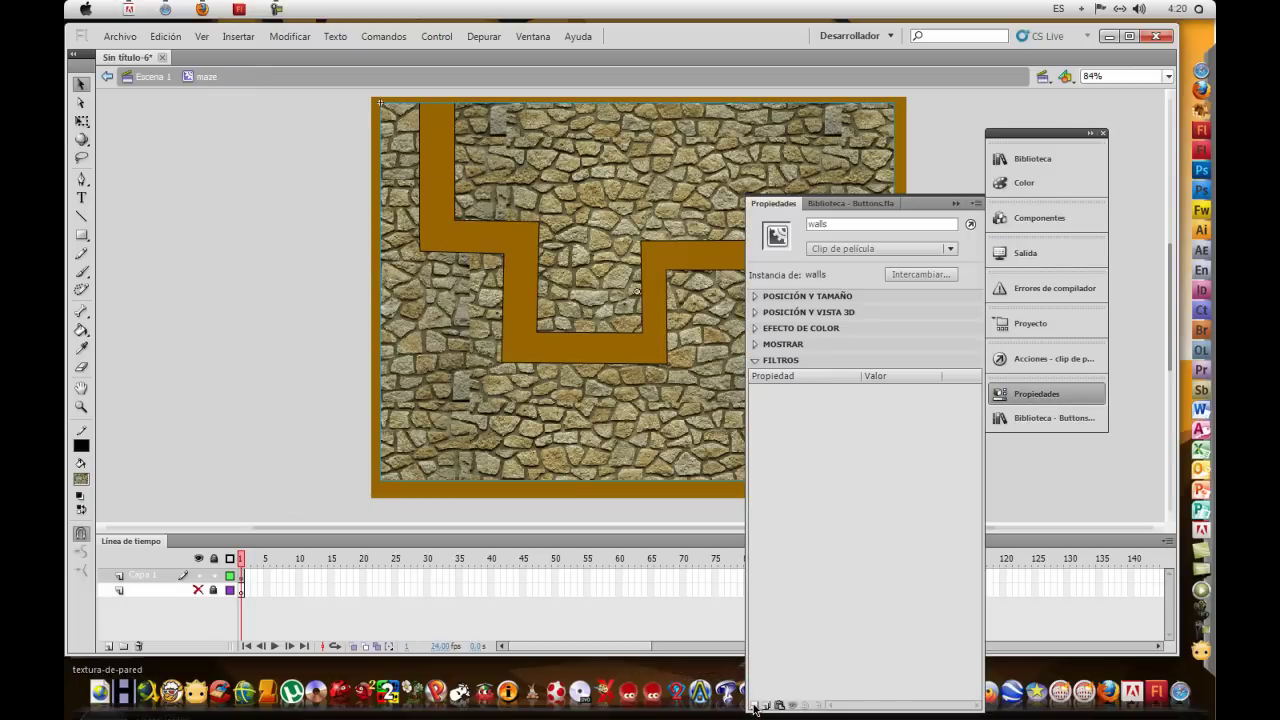
{"action": "left_click", "coordinate": [756, 706]}
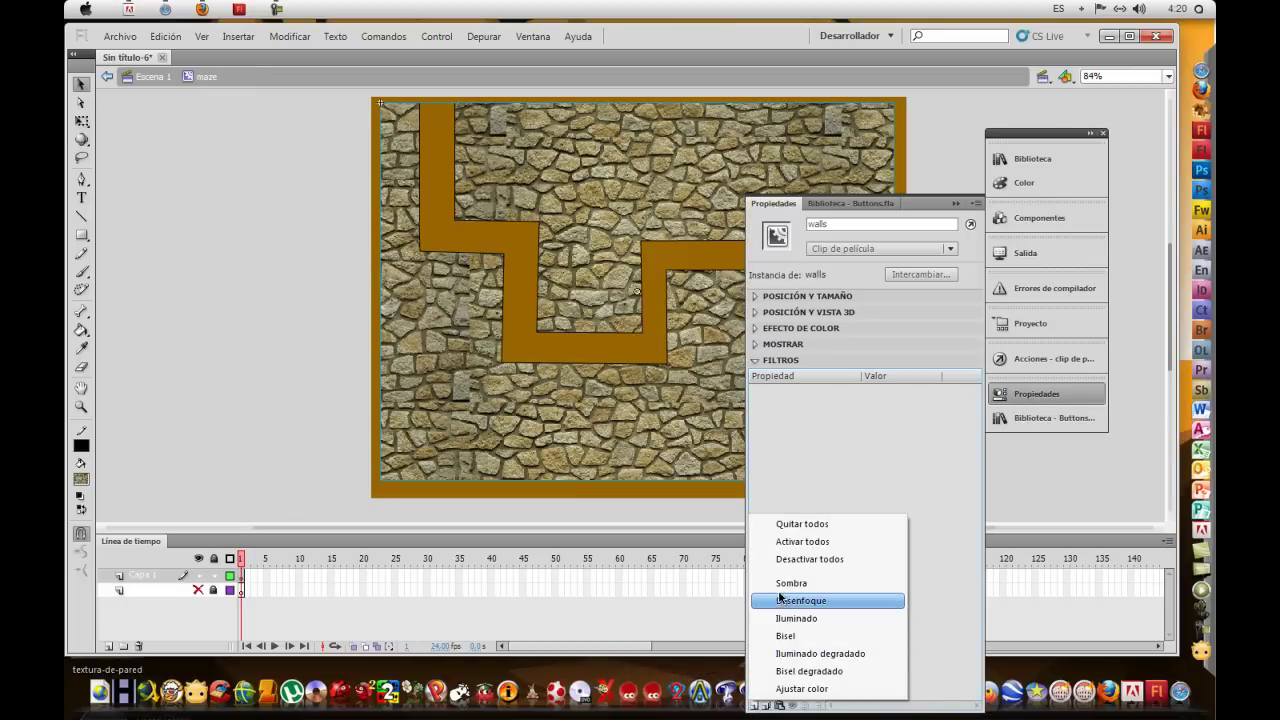
{"action": "left_click", "coordinate": [784, 635]}
{"action": "left_click", "coordinate": [869, 407]}
{"action": "left_click_drag", "start_coordinate": [872, 410], "coordinate": [897, 413]}
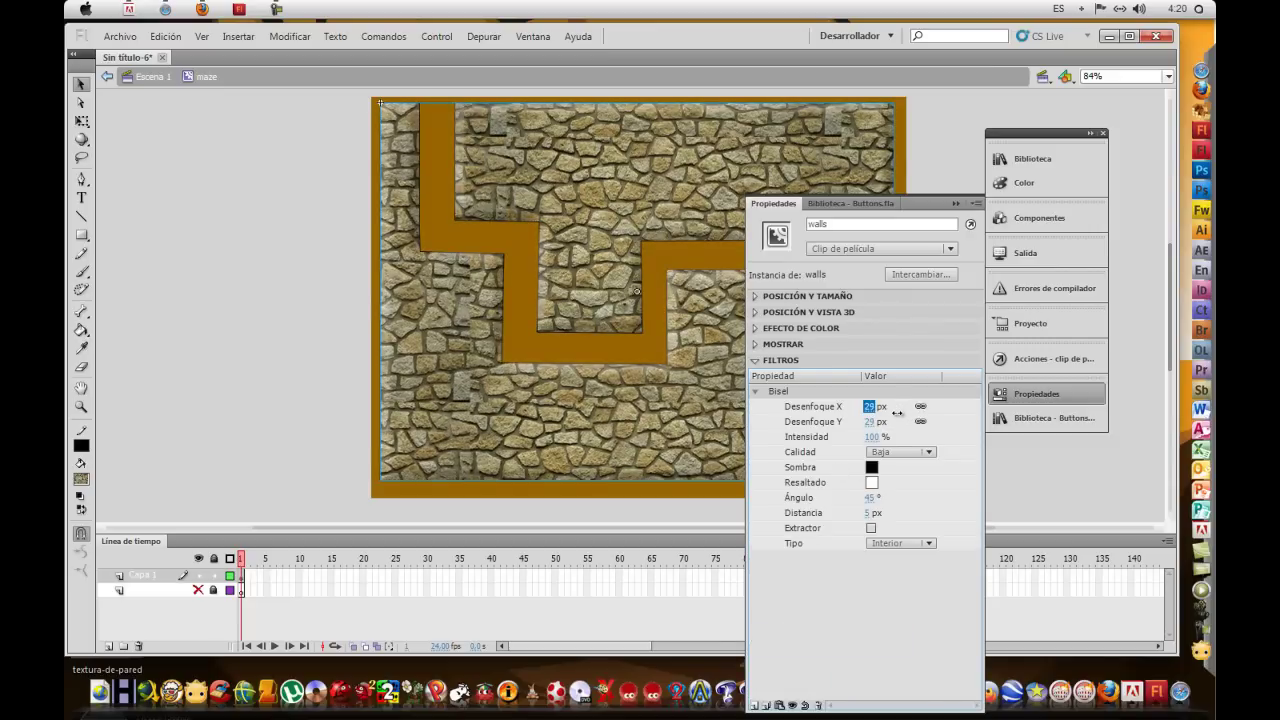
{"action": "left_click", "coordinate": [830, 612]}
Add a Sombra filter to the walls clip with 25 px blur in X and Y, 118 % intensity and 7 px distance
{"action": "left_click_drag", "start_coordinate": [928, 203], "coordinate": [924, 120]}
{"action": "left_click", "coordinate": [750, 622]}
{"action": "left_click", "coordinate": [787, 500]}
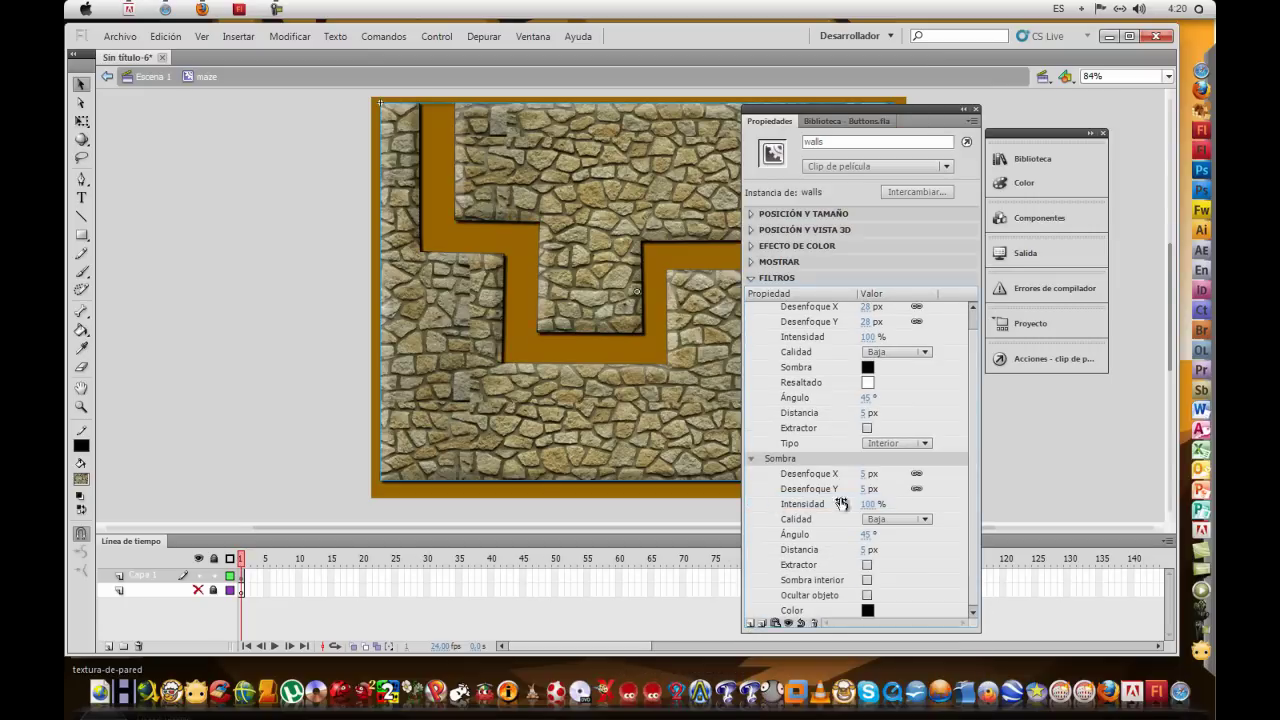
{"action": "scroll", "coordinate": [778, 335], "scroll_direction": "up", "scroll_amount": 1}
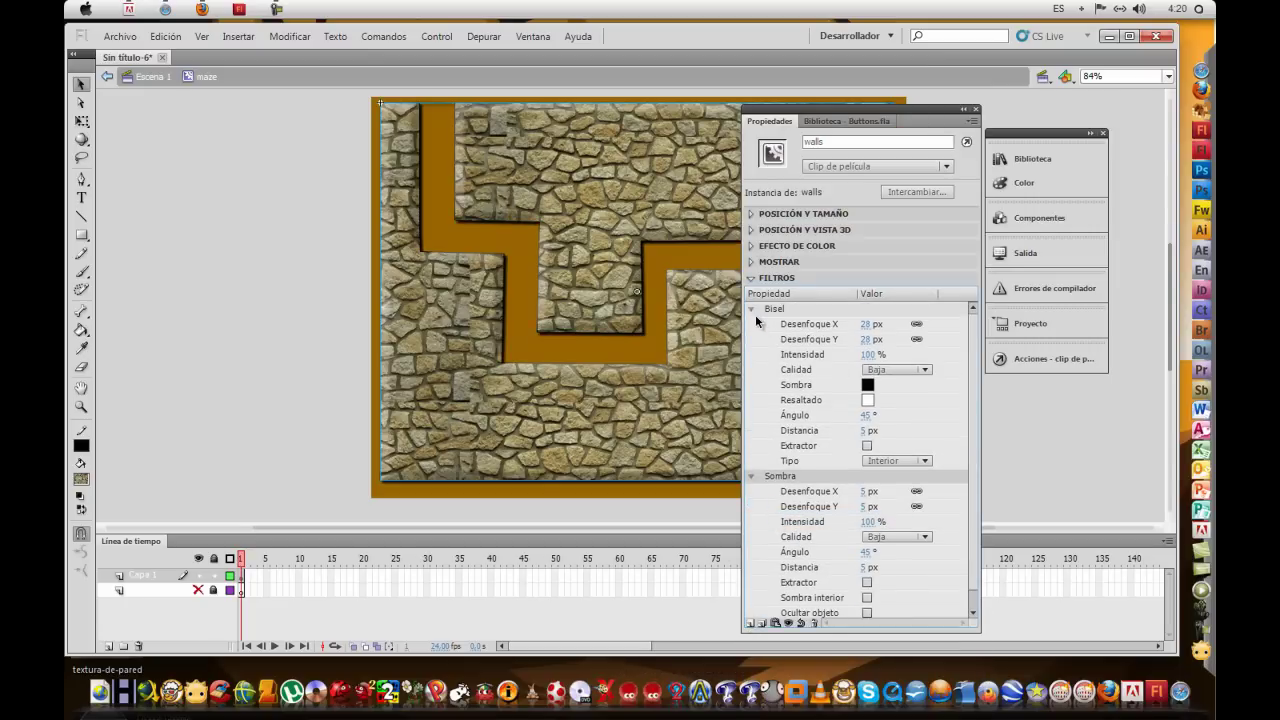
{"action": "left_click", "coordinate": [752, 310]}
{"action": "mouse_move", "coordinate": [864, 370]}
{"action": "left_mouse_down"}
{"action": "mouse_move", "coordinate": [882, 372]}
{"action": "mouse_move", "coordinate": [875, 358]}
{"action": "left_mouse_up"}
{"action": "mouse_move", "coordinate": [866, 416]}
{"action": "left_mouse_down"}
{"action": "mouse_move", "coordinate": [880, 418]}
{"action": "mouse_move", "coordinate": [864, 416]}
{"action": "left_mouse_up"}
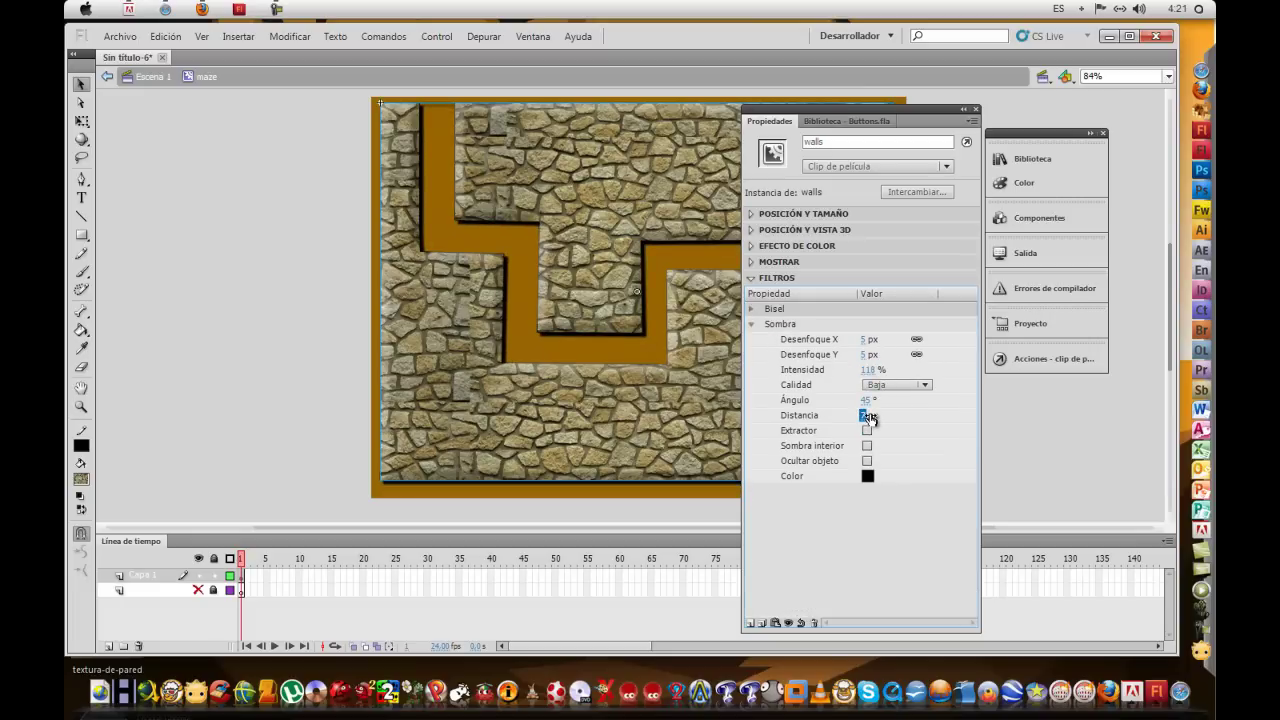
{"action": "left_click_drag", "start_coordinate": [866, 343], "coordinate": [882, 345]}
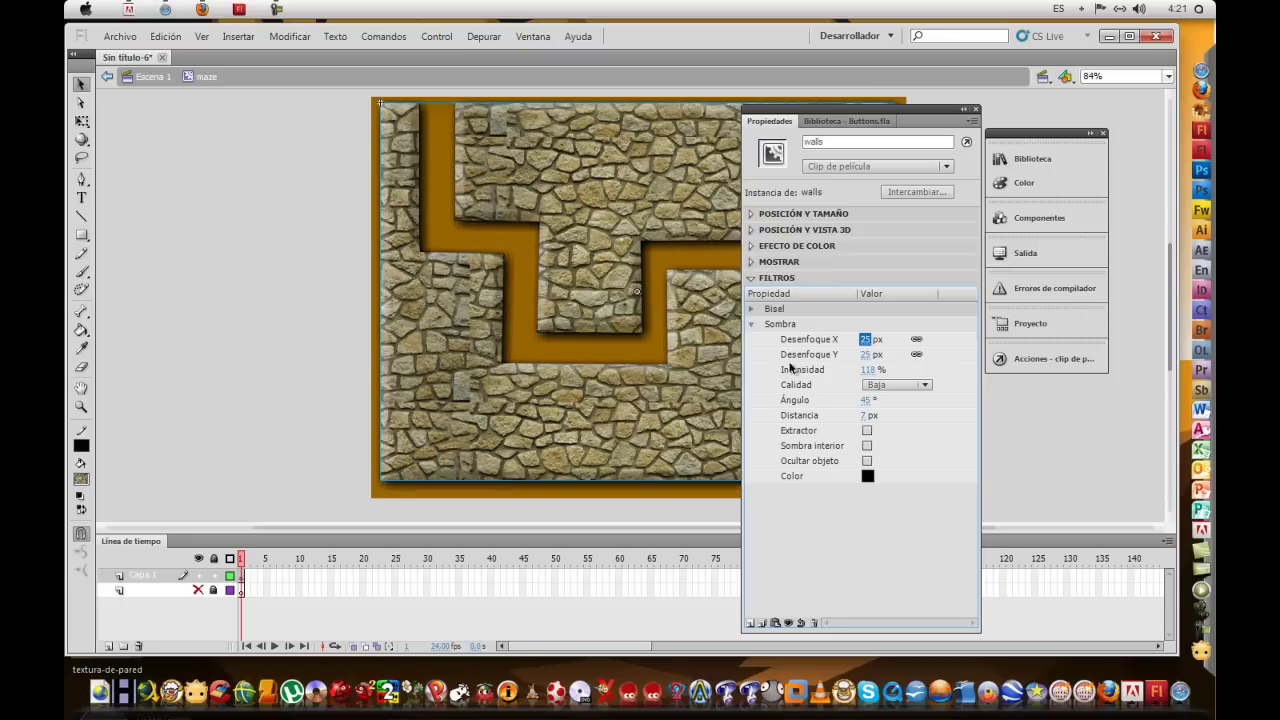
Collapse the floating properties panel and move it clear of the maze artwork
{"action": "left_click", "coordinate": [963, 109]}
{"action": "left_click", "coordinate": [924, 382]}
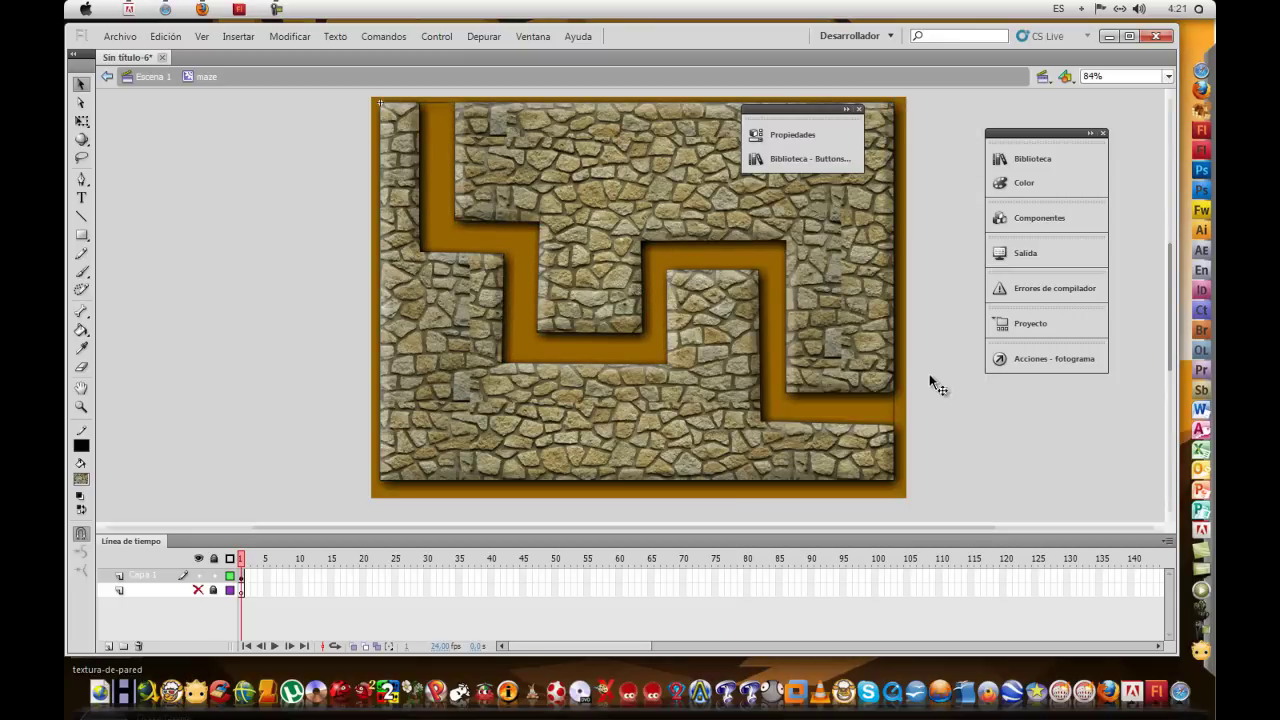
{"action": "left_click", "coordinate": [892, 412]}
{"action": "left_click_drag", "start_coordinate": [778, 118], "coordinate": [248, 172]}
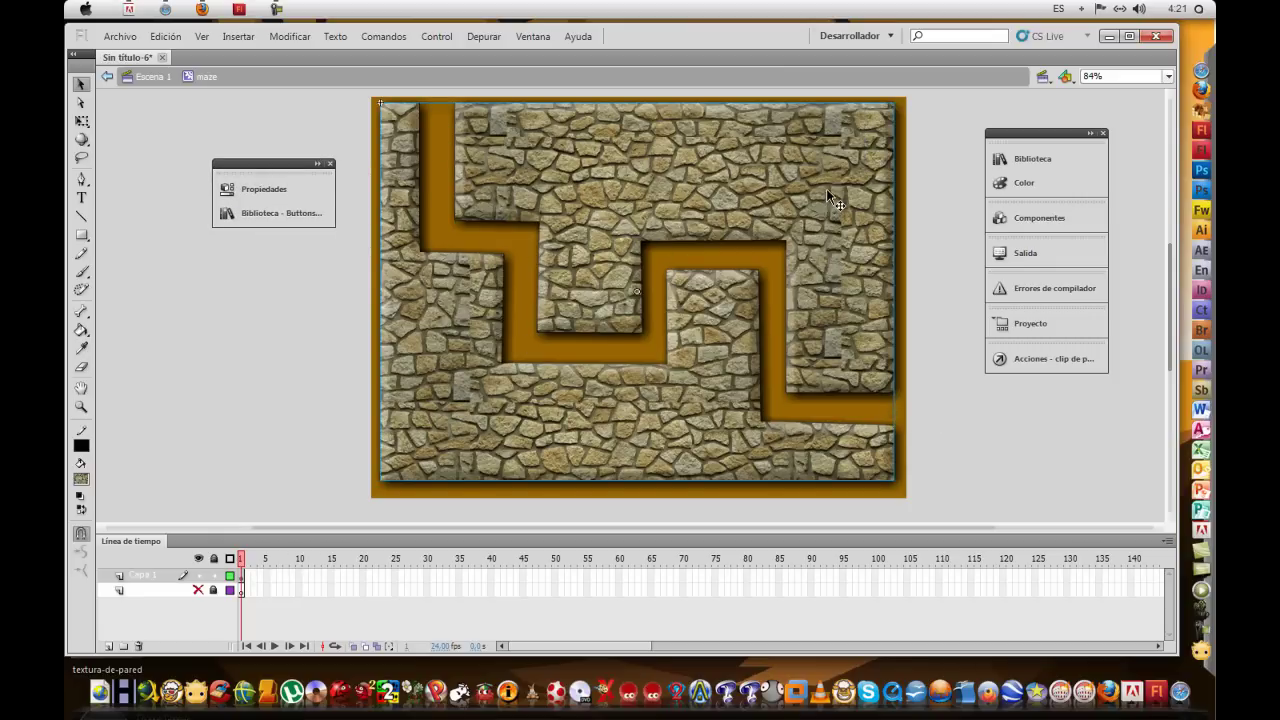
Open the walls clip and draw the outline of a hooked dead-end branch rising from the corridor's upper stretch
{"action": "double_click", "coordinate": [653, 239]}
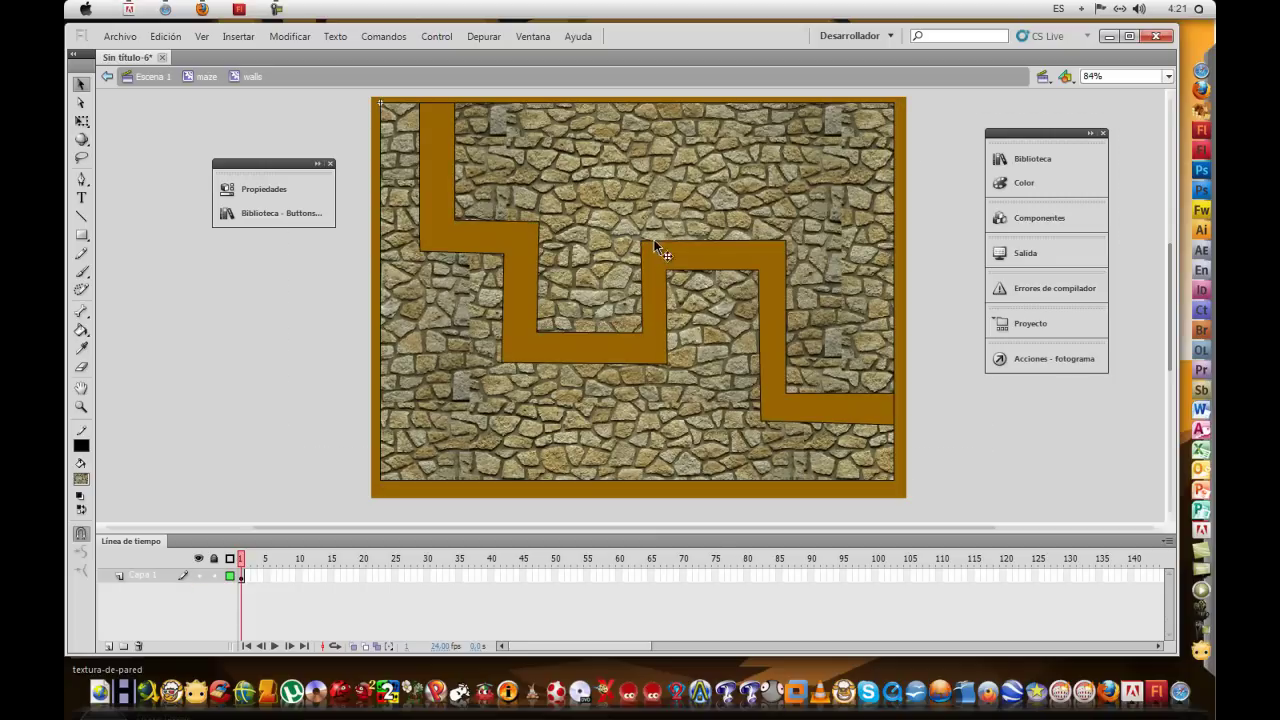
{"action": "left_click", "coordinate": [170, 370]}
{"action": "key", "text": "n"}
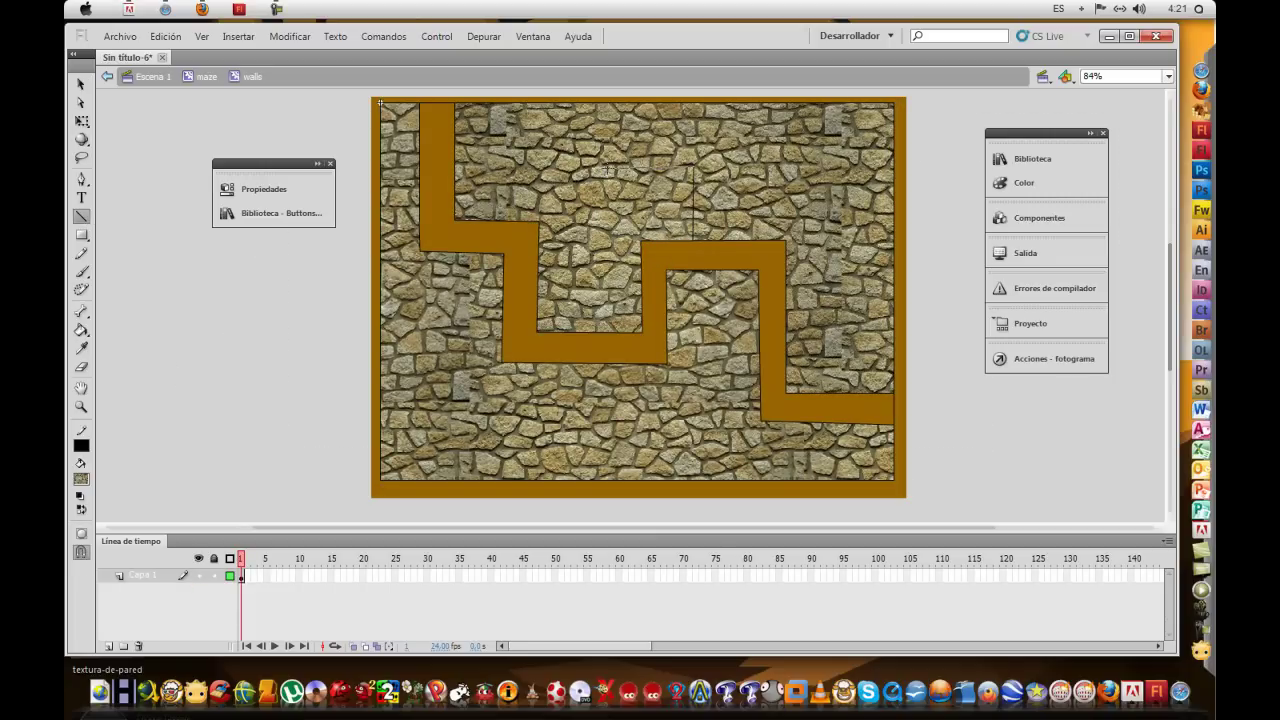
{"action": "left_click_drag", "start_coordinate": [608, 311], "coordinate": [728, 141]}
{"action": "left_click_drag", "start_coordinate": [728, 238], "coordinate": [726, 241]}
Delete the stone fill and outline of the new branch, and return to the maze symbol
{"action": "left_click", "coordinate": [81, 84]}
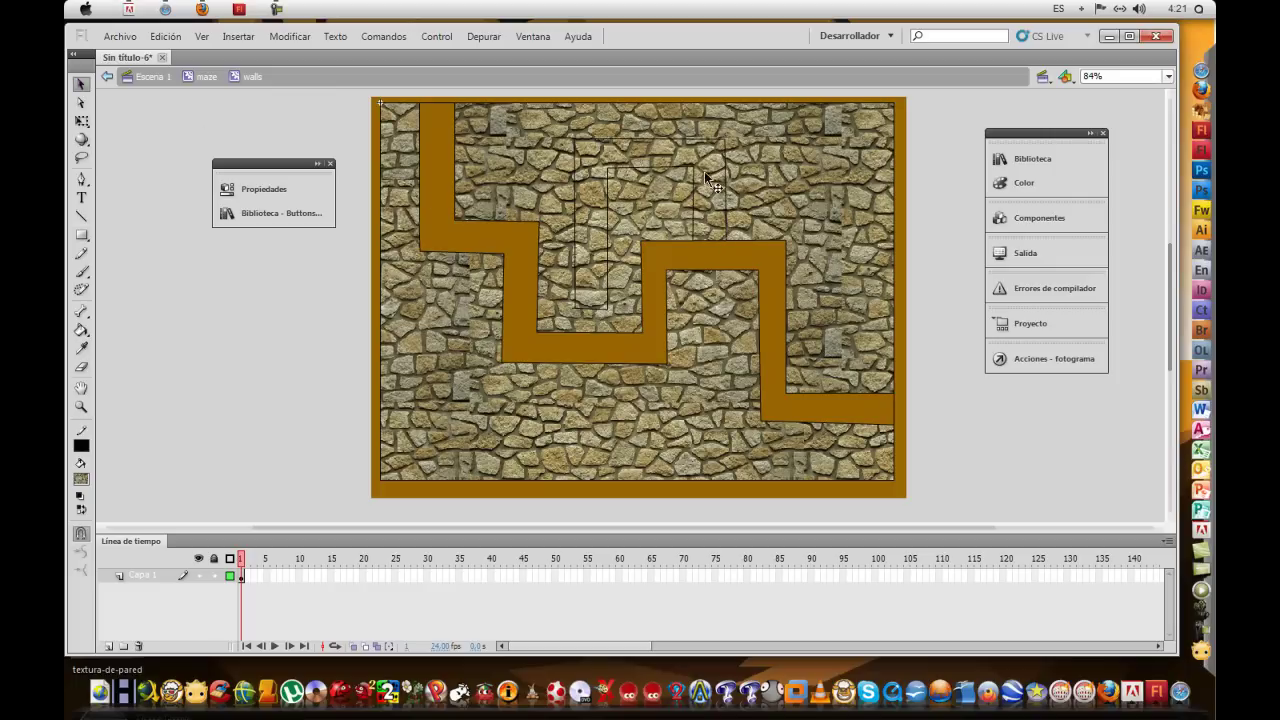
{"action": "double_click", "coordinate": [641, 152]}
{"action": "key", "text": "Delete"}
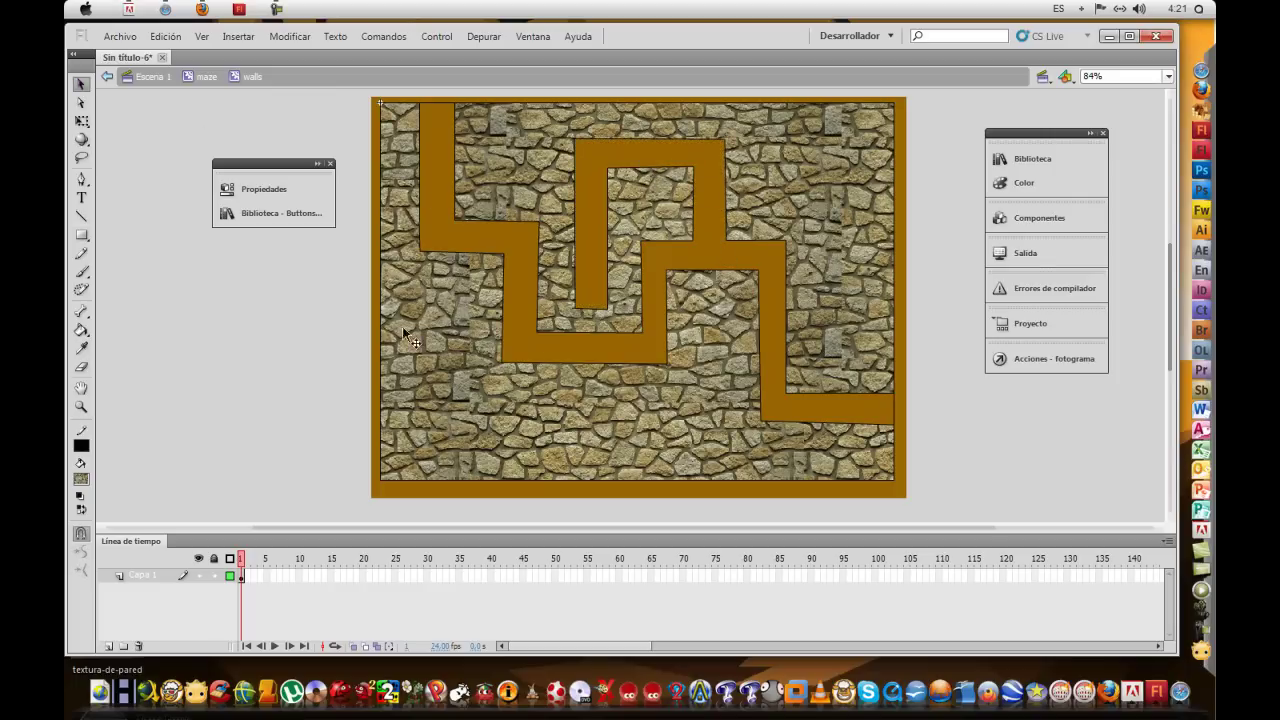
{"action": "double_click", "coordinate": [307, 310]}
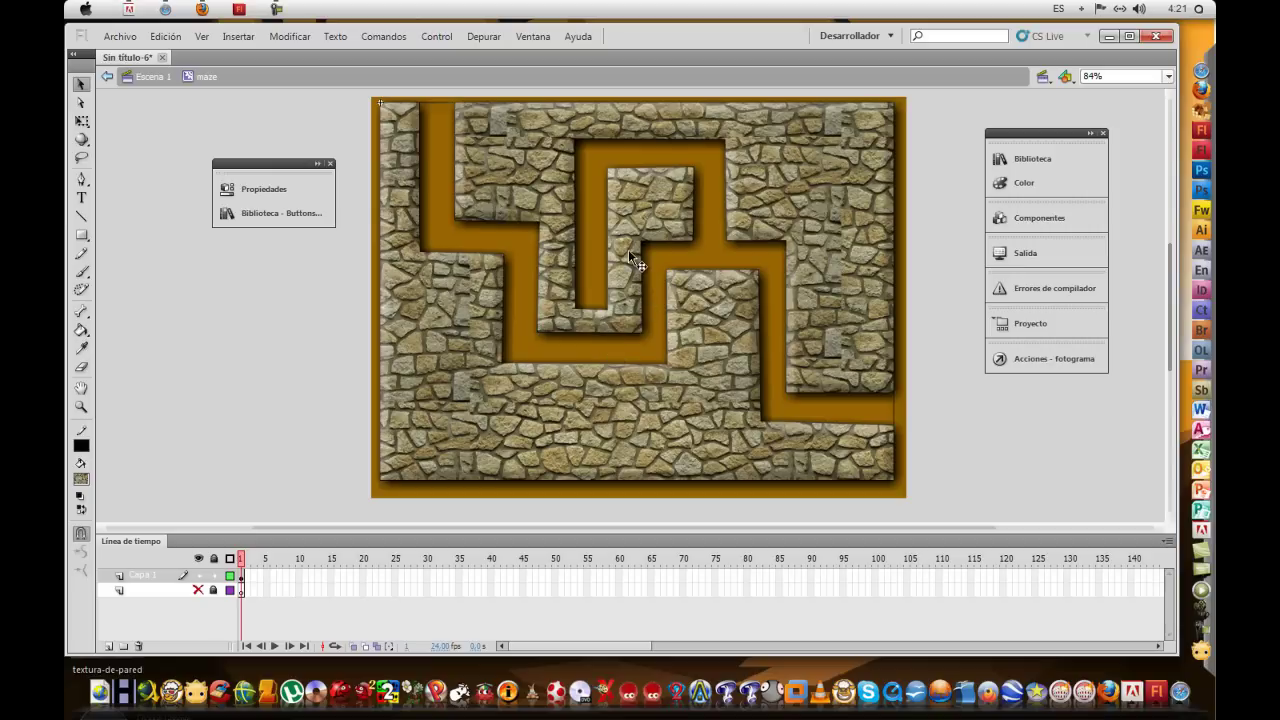
Show and unlock the lower layer of the maze symbol, lock Capa 1, and make the lower layer active
{"action": "left_click", "coordinate": [487, 312]}
{"action": "left_click", "coordinate": [199, 591]}
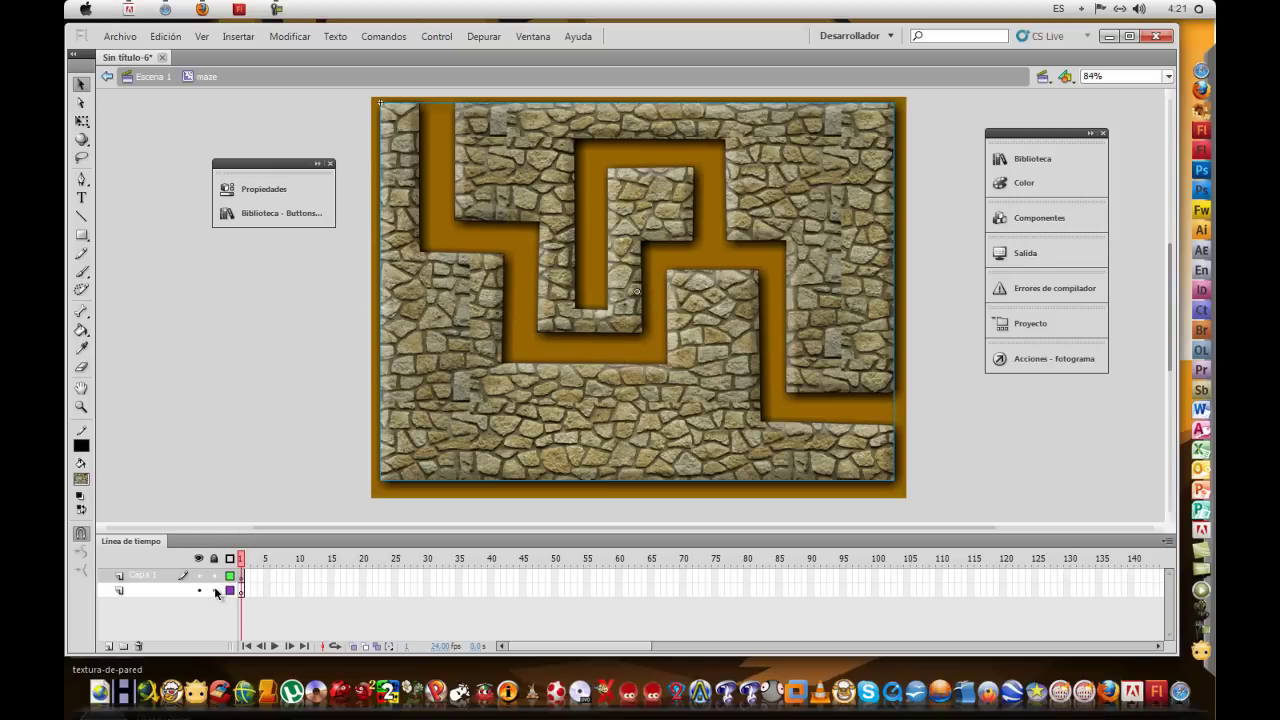
{"action": "left_click", "coordinate": [82, 234]}
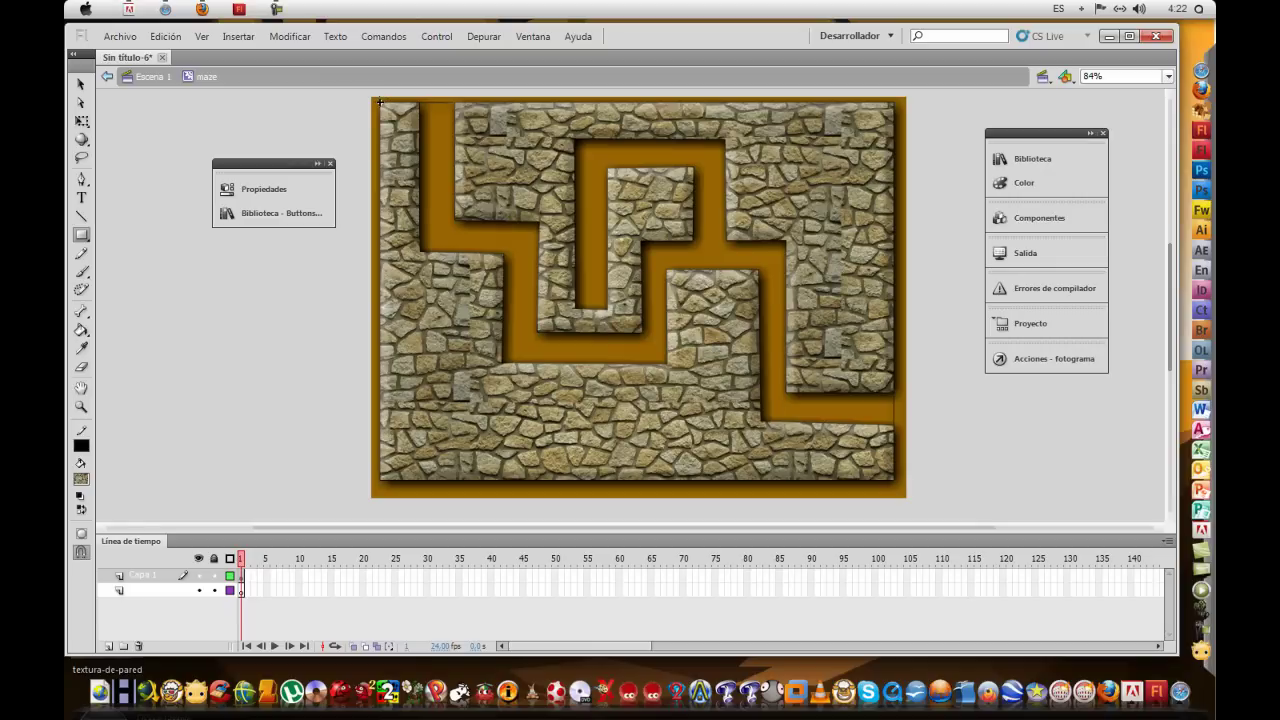
{"action": "left_click_drag", "start_coordinate": [380, 101], "coordinate": [546, 300]}
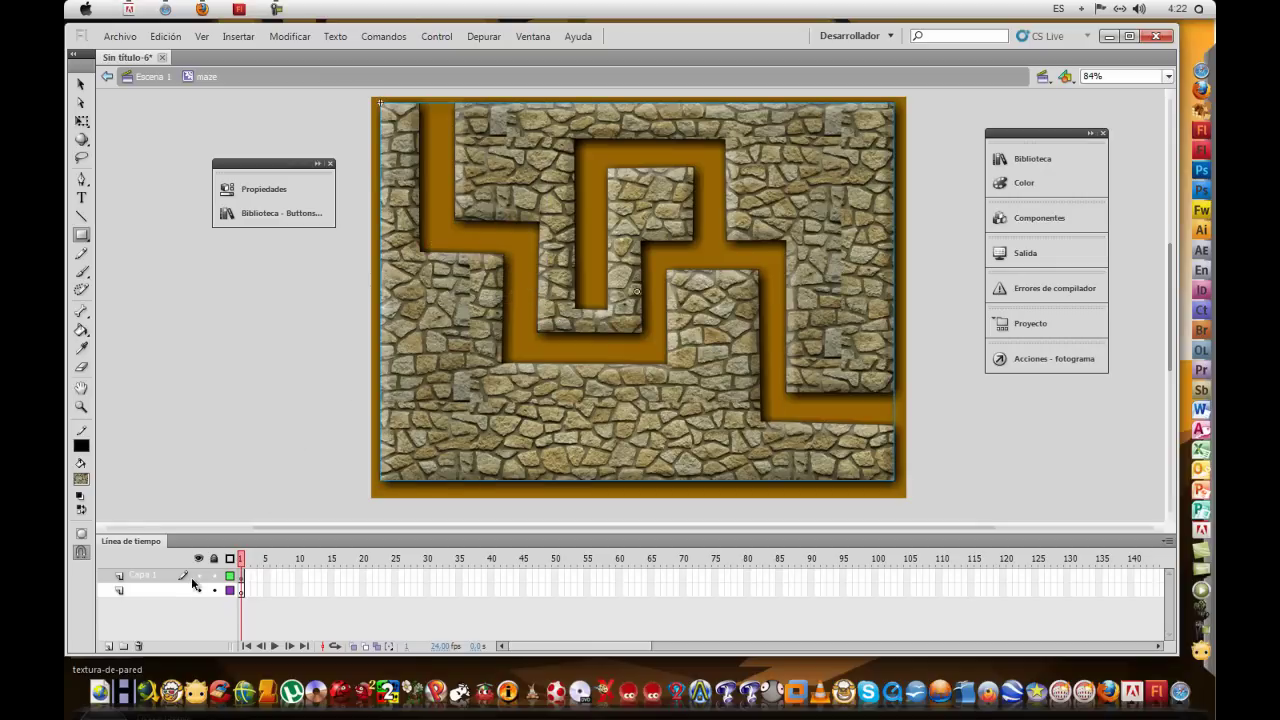
{"action": "left_click", "coordinate": [214, 575]}
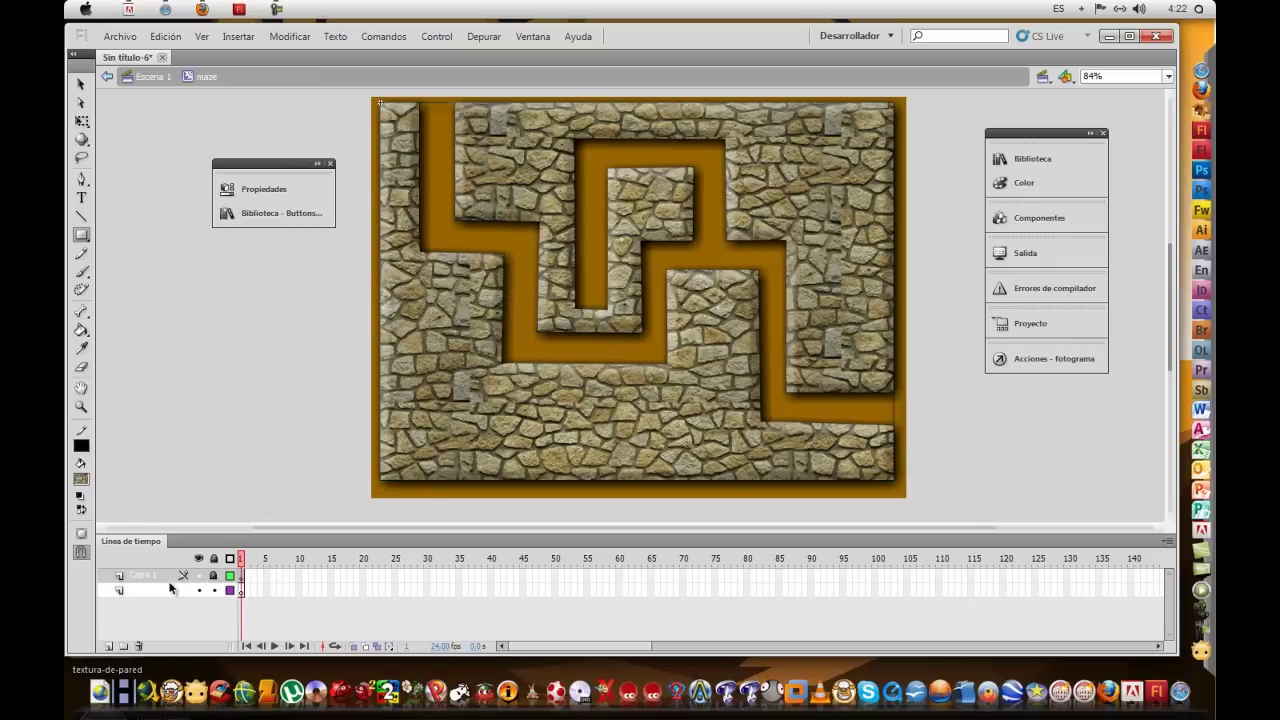
{"action": "left_click", "coordinate": [157, 588]}
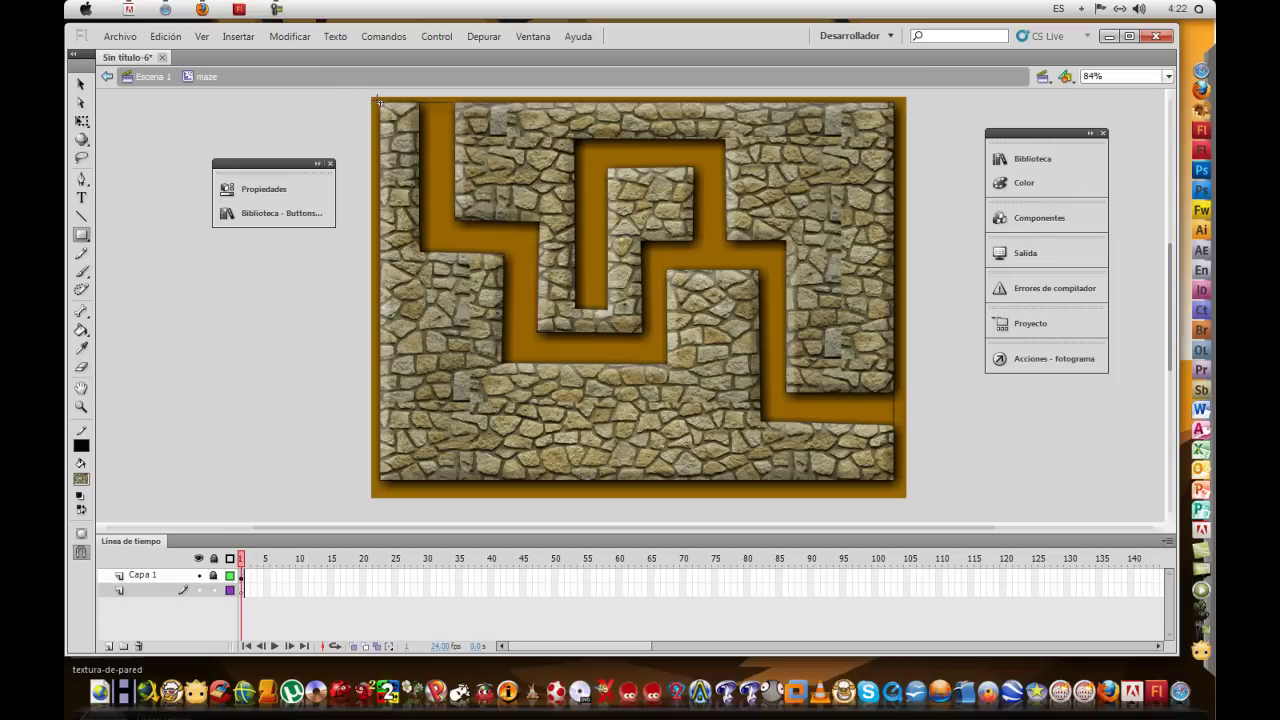
Draw a stone-textured rectangle across the full maze area on the lower layer and return to the main scene
{"action": "mouse_move", "coordinate": [380, 102]}
{"action": "left_mouse_down"}
{"action": "mouse_move", "coordinate": [700, 476]}
{"action": "mouse_move", "coordinate": [923, 471]}
{"action": "mouse_move", "coordinate": [894, 484]}
{"action": "left_mouse_up"}
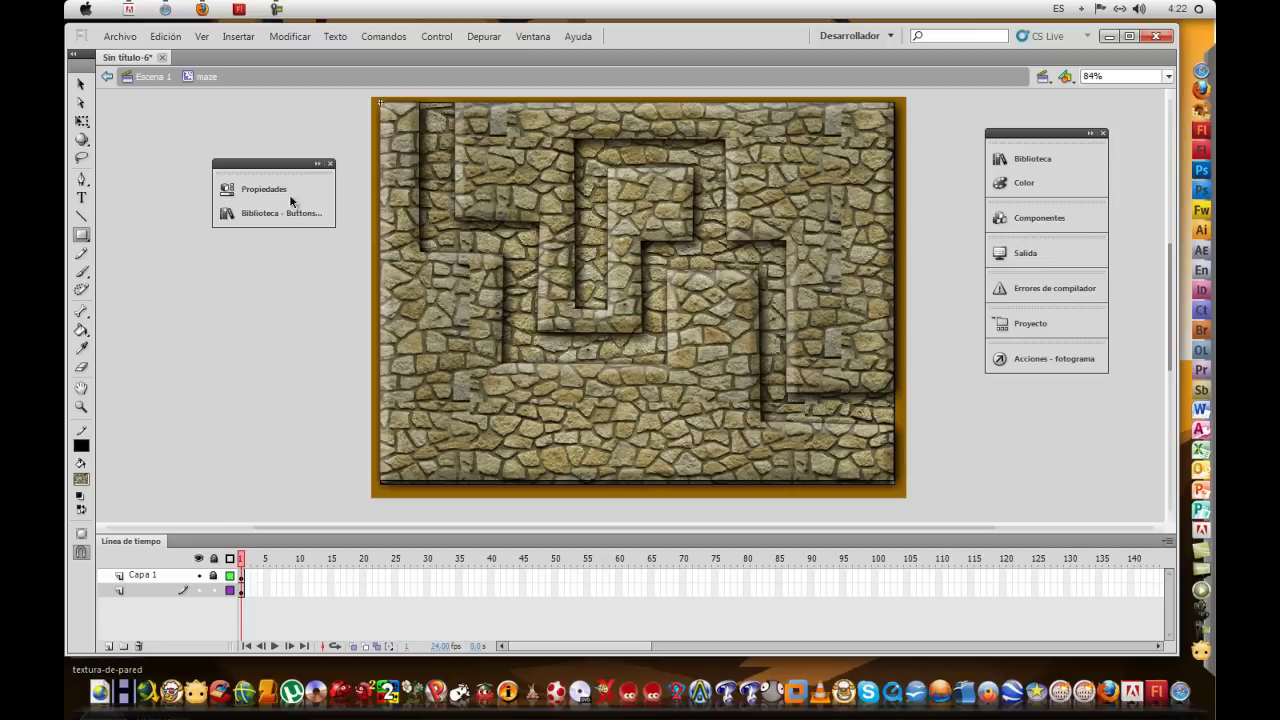
{"action": "left_click", "coordinate": [81, 85]}
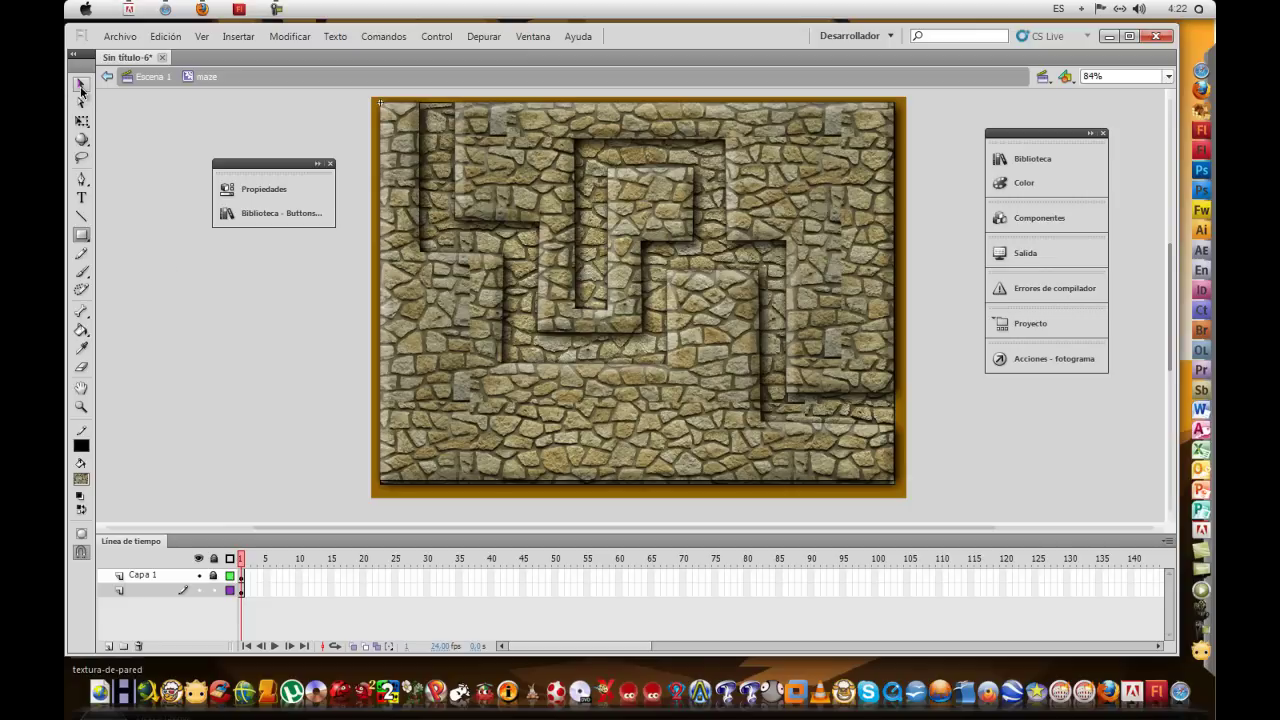
{"action": "left_click", "coordinate": [158, 591]}
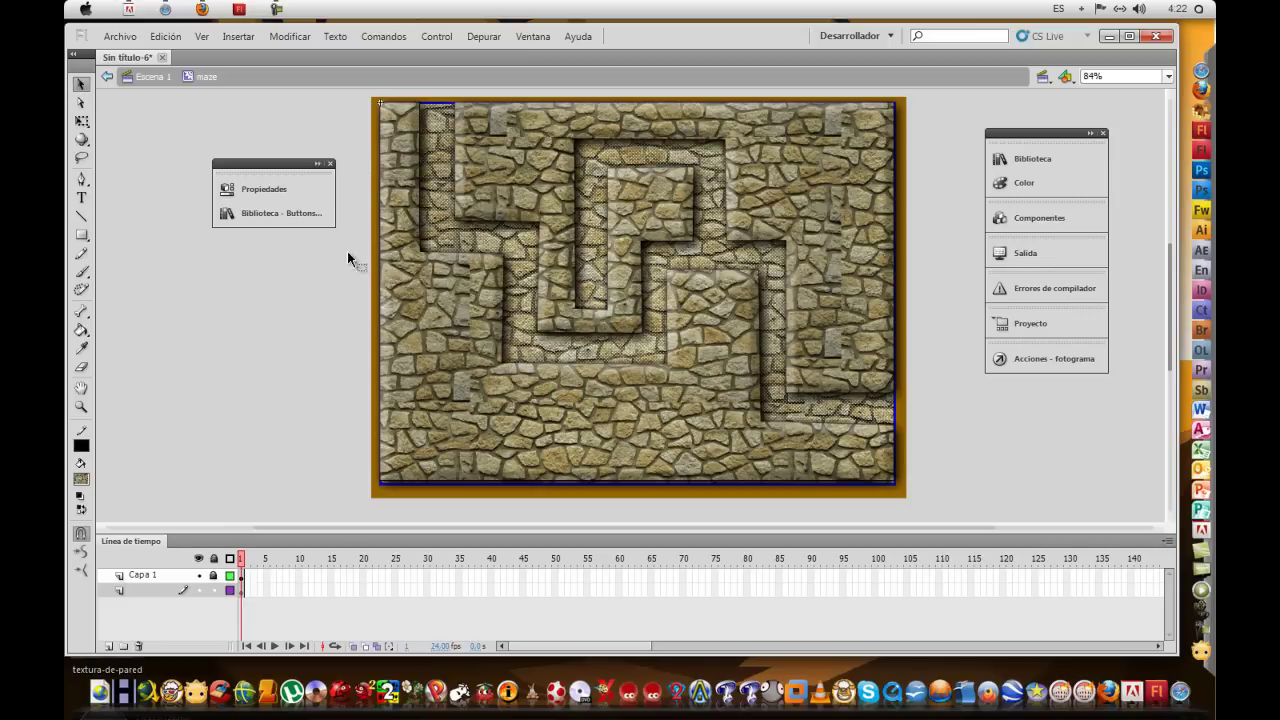
{"action": "double_click", "coordinate": [281, 315]}
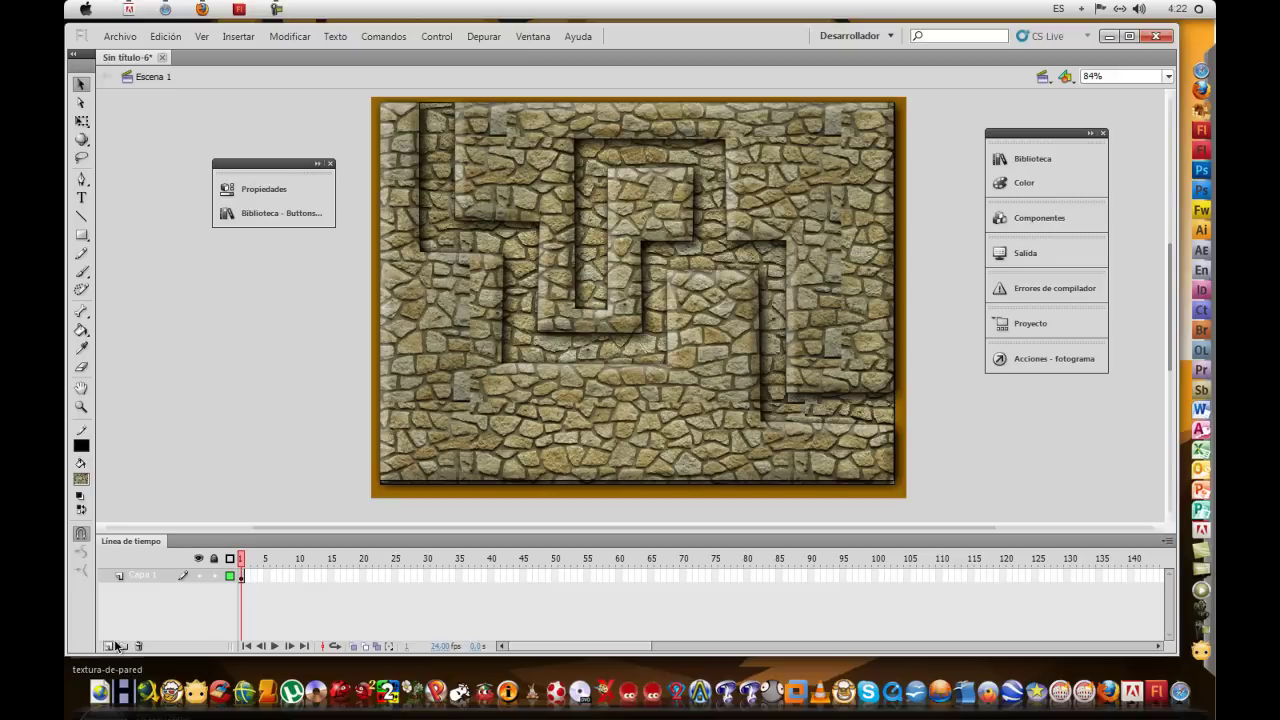
Set up the Oval tool with a dark grey fill for drawing in the maze's entrance corridor
{"action": "left_click", "coordinate": [81, 406]}
{"action": "left_click_drag", "start_coordinate": [391, 104], "coordinate": [490, 191]}
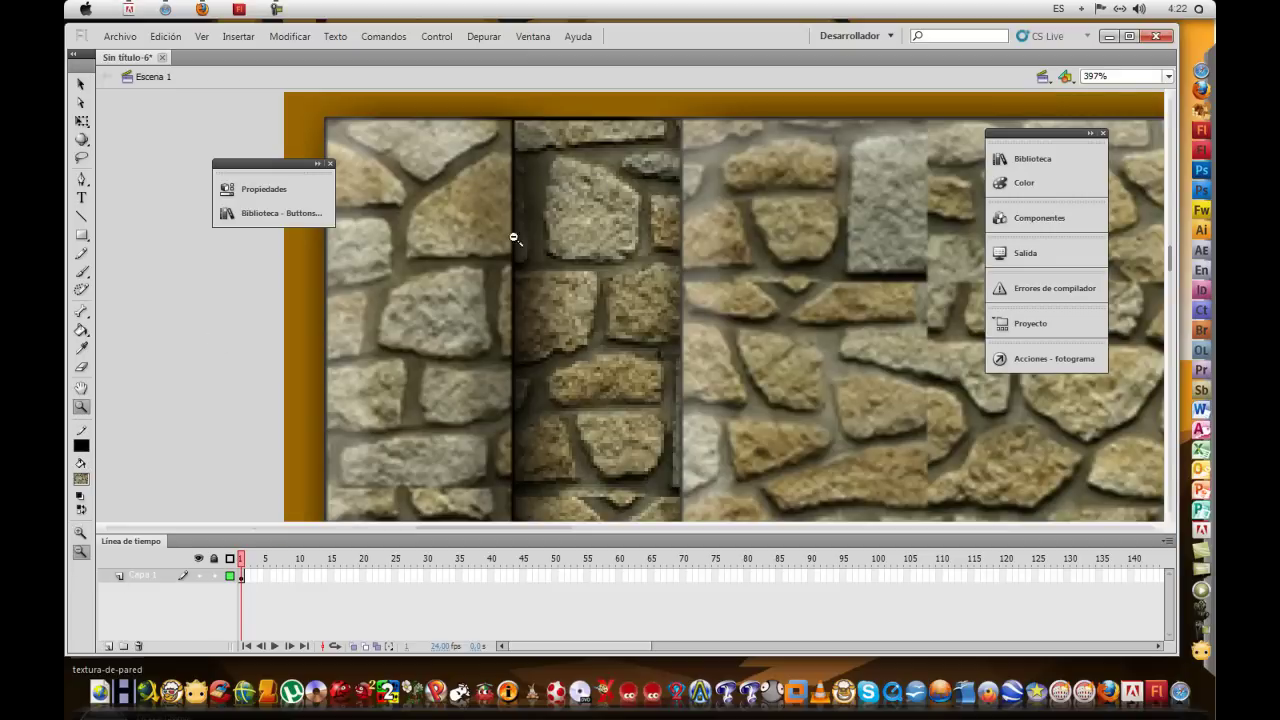
{"action": "left_click", "coordinate": [80, 234]}
{"action": "left_click_drag", "start_coordinate": [80, 234], "coordinate": [145, 254]}
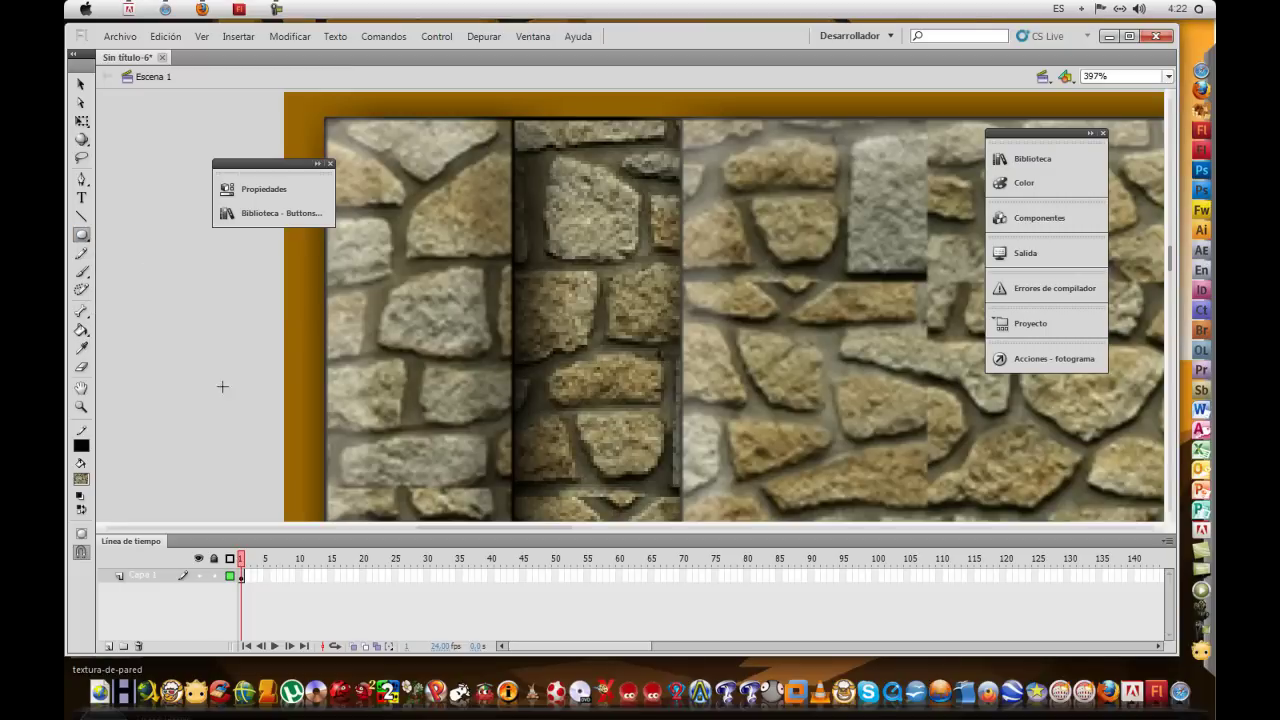
{"action": "left_click", "coordinate": [82, 481]}
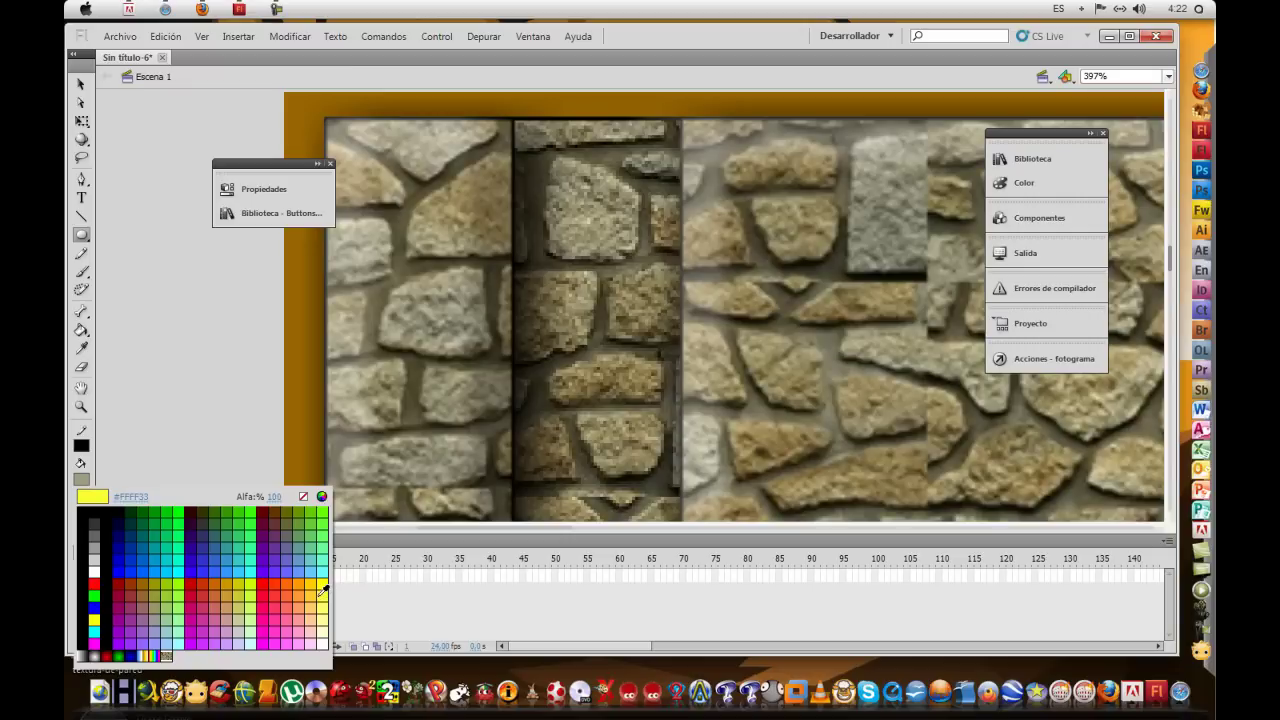
{"action": "left_click", "coordinate": [96, 521]}
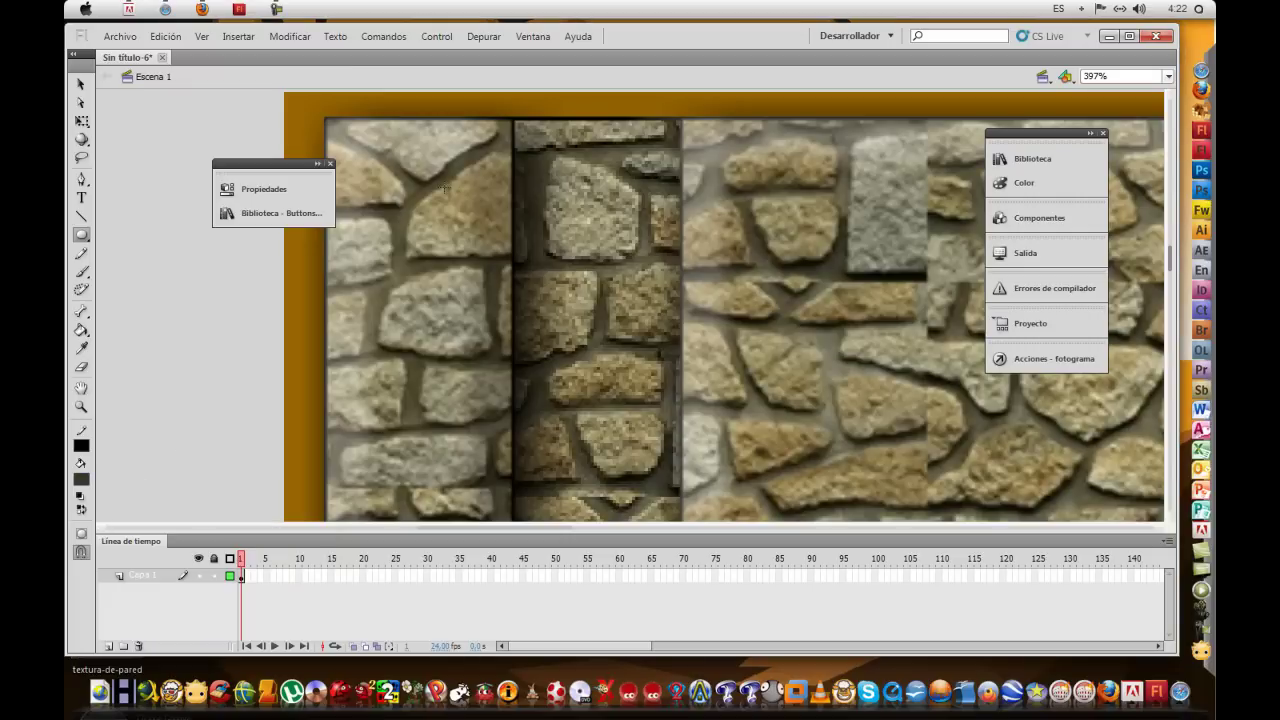
{"action": "left_click_drag", "start_coordinate": [526, 177], "coordinate": [669, 311]}
{"action": "left_click_drag", "start_coordinate": [669, 311], "coordinate": [669, 311]}
{"action": "left_click", "coordinate": [81, 407]}
{"action": "left_click", "coordinate": [510, 352]}
{"action": "left_click", "coordinate": [671, 375]}
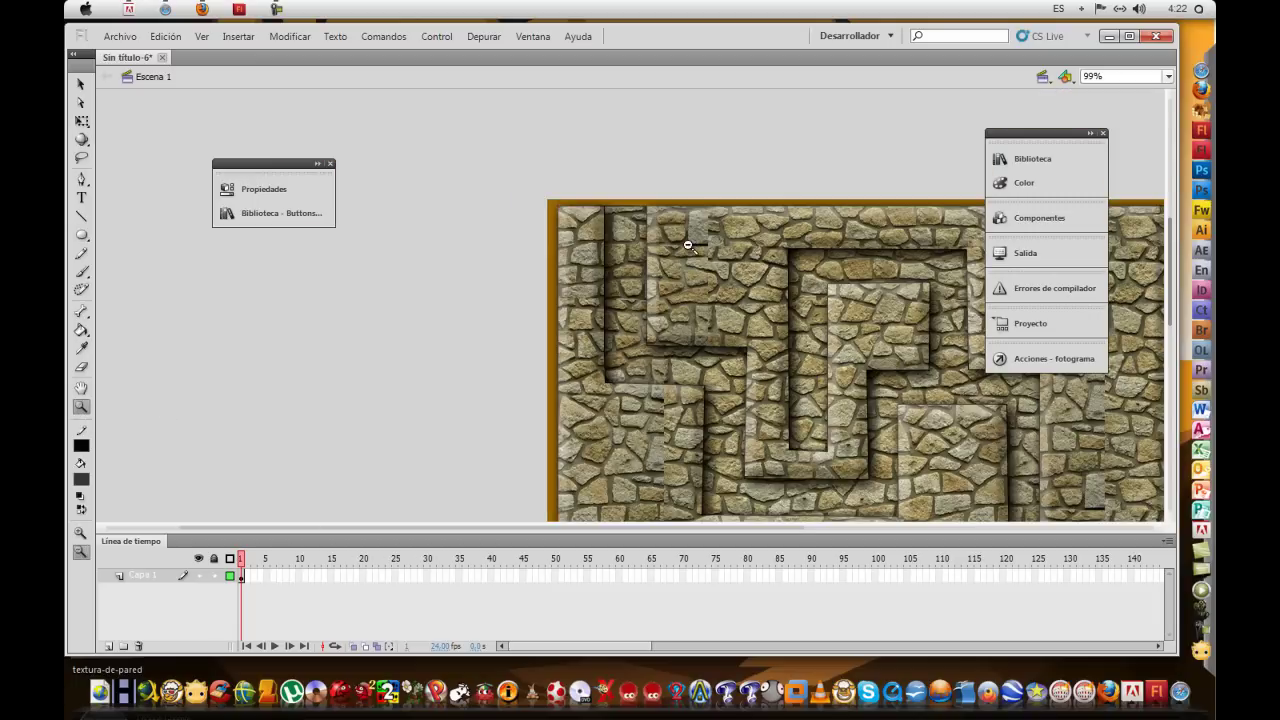
Add a new layer above the maze and draw a dark grey circle fitting inside the start of the entrance corridor
{"action": "left_click", "coordinate": [108, 646]}
{"action": "left_click", "coordinate": [81, 236]}
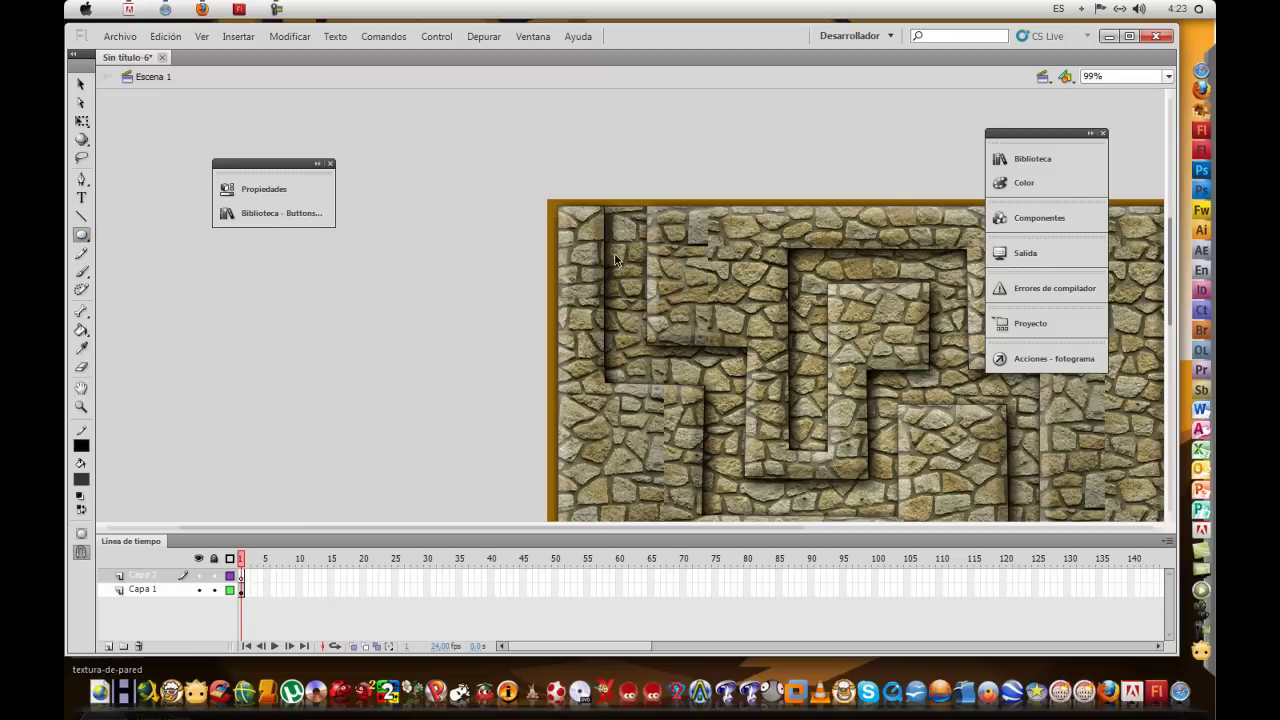
{"action": "left_click_drag", "start_coordinate": [607, 214], "coordinate": [643, 250]}
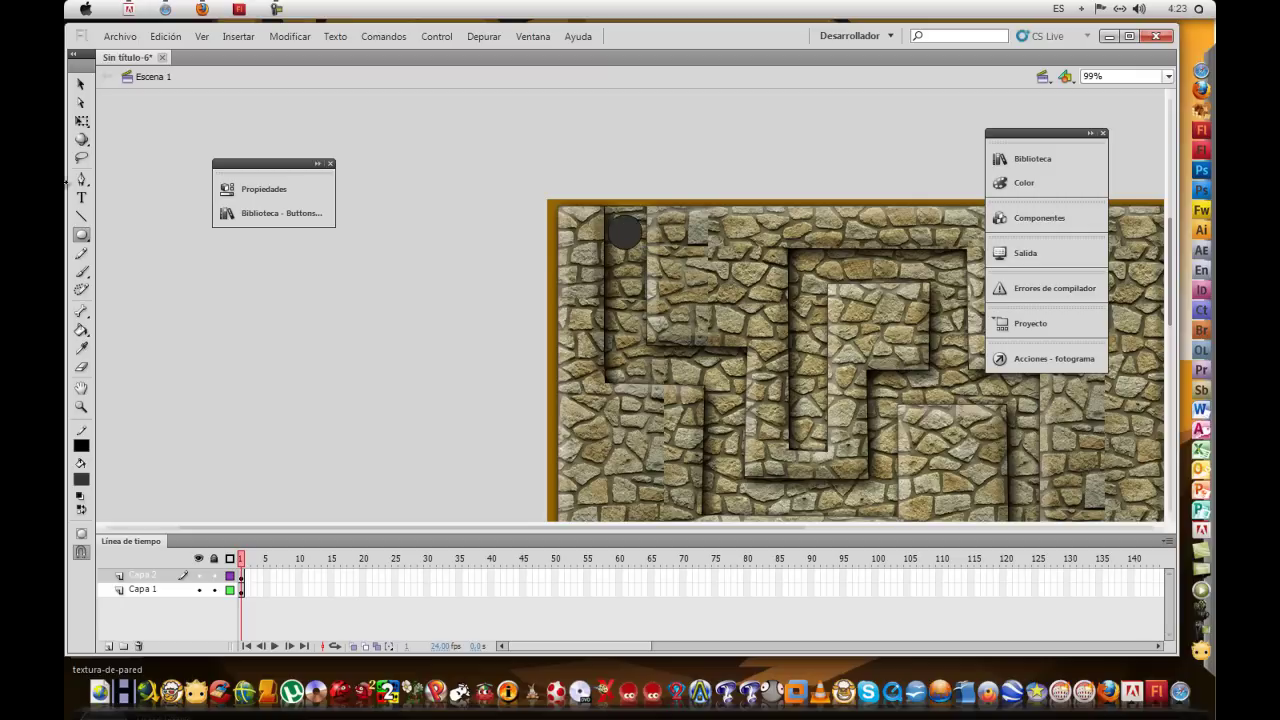
Draw a straight horizontal line across the middle of the dark grey circle, from edge to edge
{"action": "left_click", "coordinate": [81, 406]}
{"action": "left_click_drag", "start_coordinate": [600, 206], "coordinate": [658, 278]}
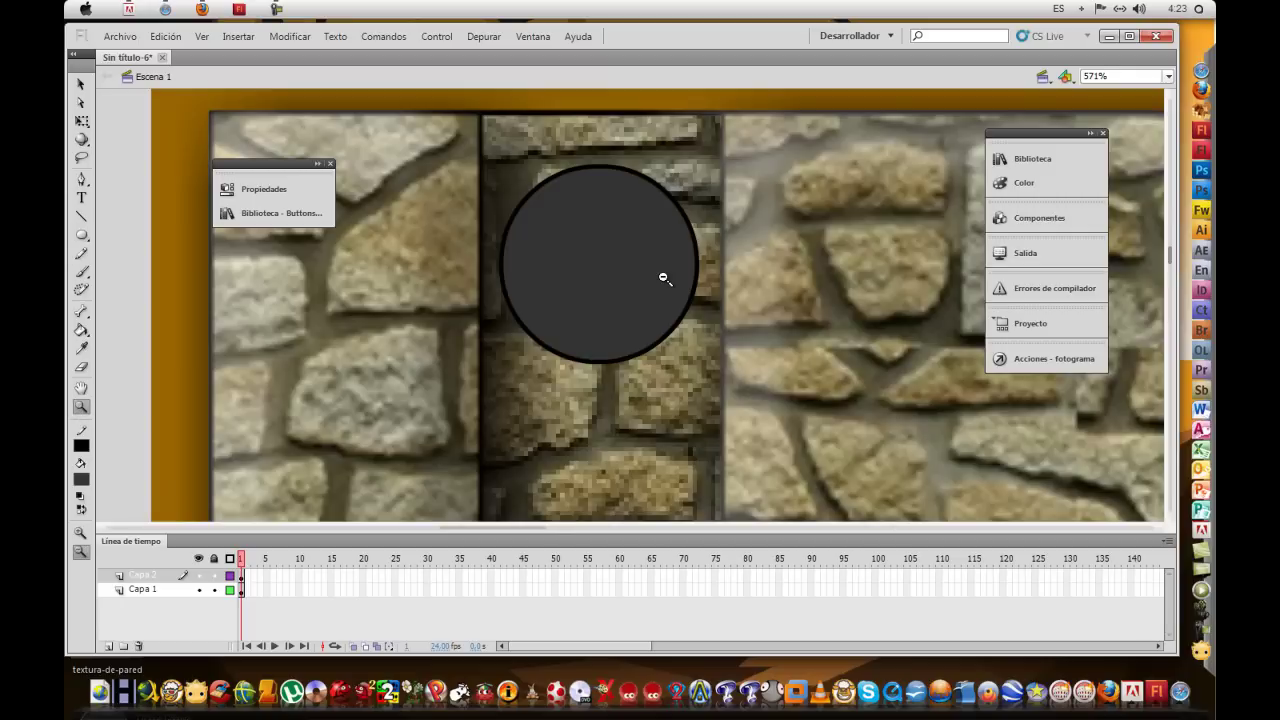
{"action": "key", "text": "n"}
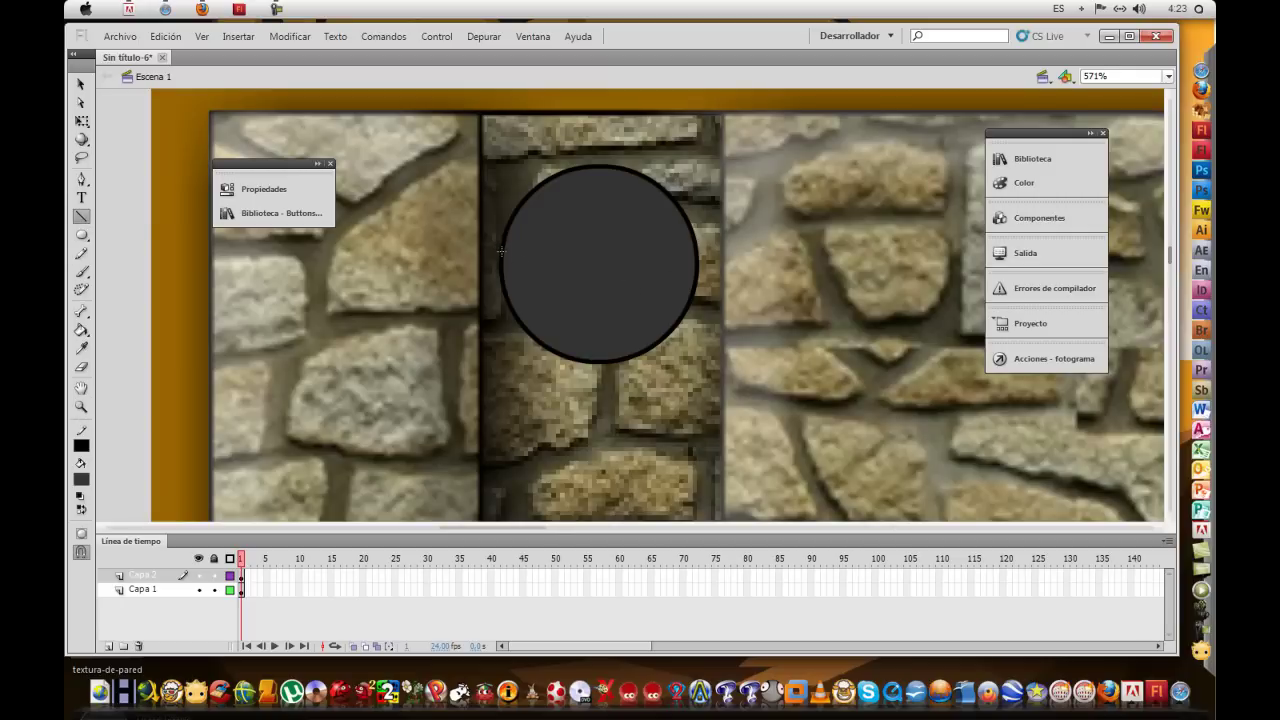
{"action": "left_click_drag", "start_coordinate": [548, 257], "coordinate": [696, 253]}
{"action": "left_click", "coordinate": [81, 84]}
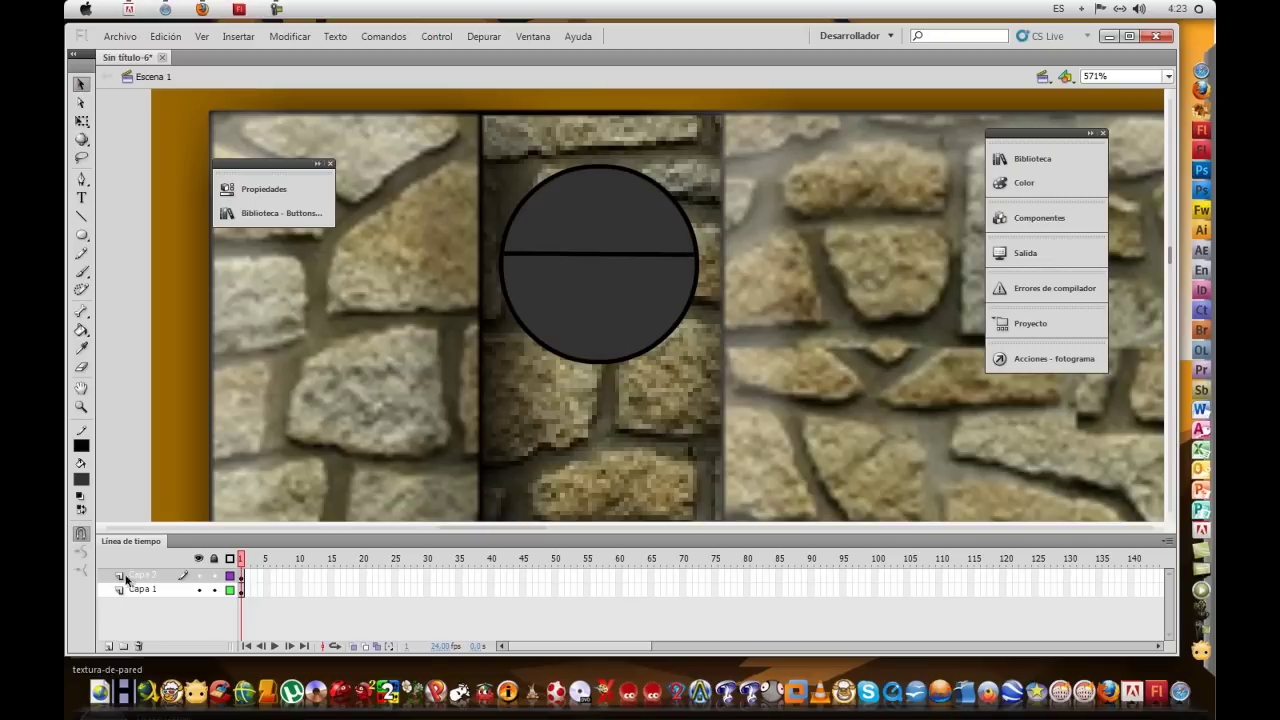
Fill the upper half of the circle with yellow using the Paint Bucket
{"action": "left_click", "coordinate": [80, 481]}
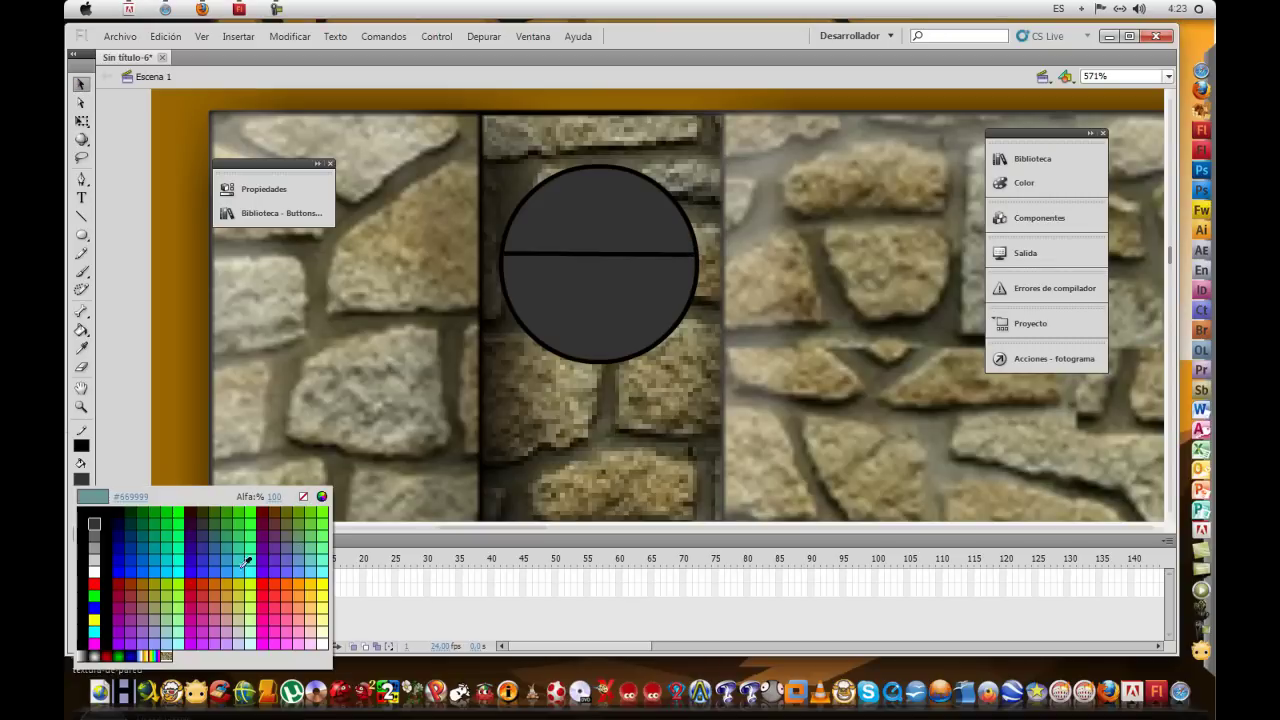
{"action": "left_click", "coordinate": [322, 580]}
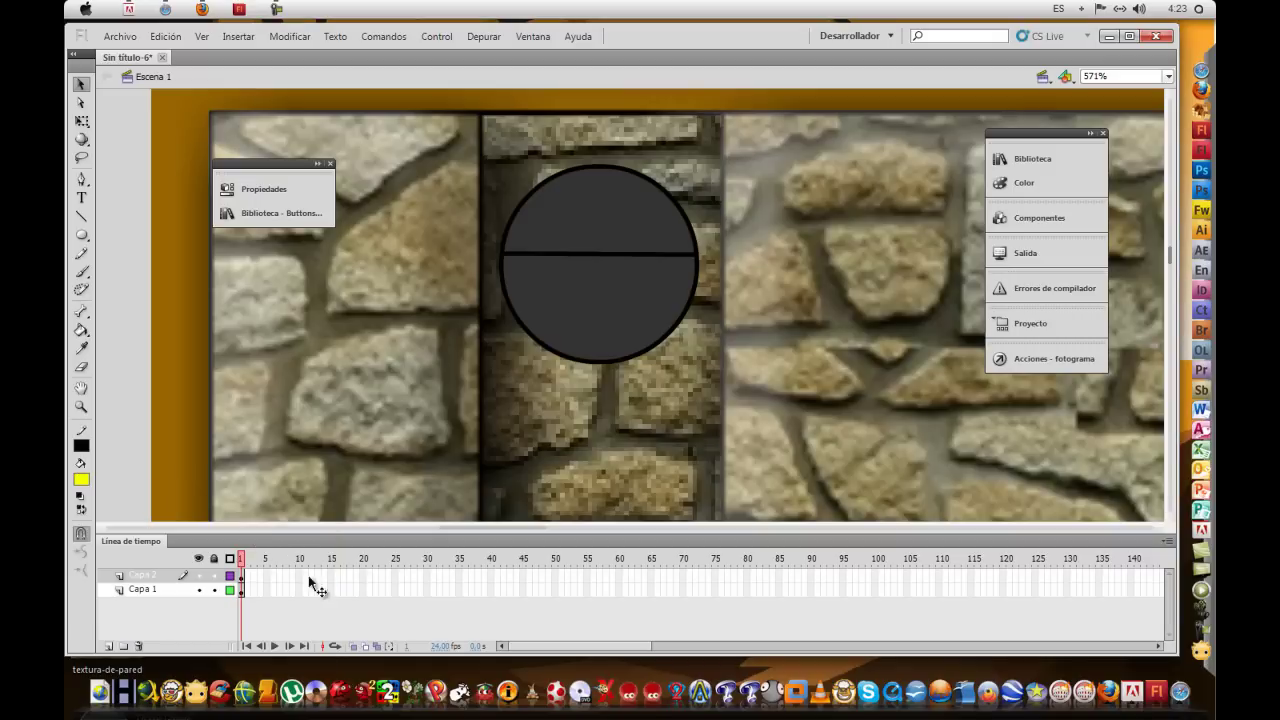
{"action": "left_click", "coordinate": [86, 336]}
{"action": "left_click", "coordinate": [551, 210]}
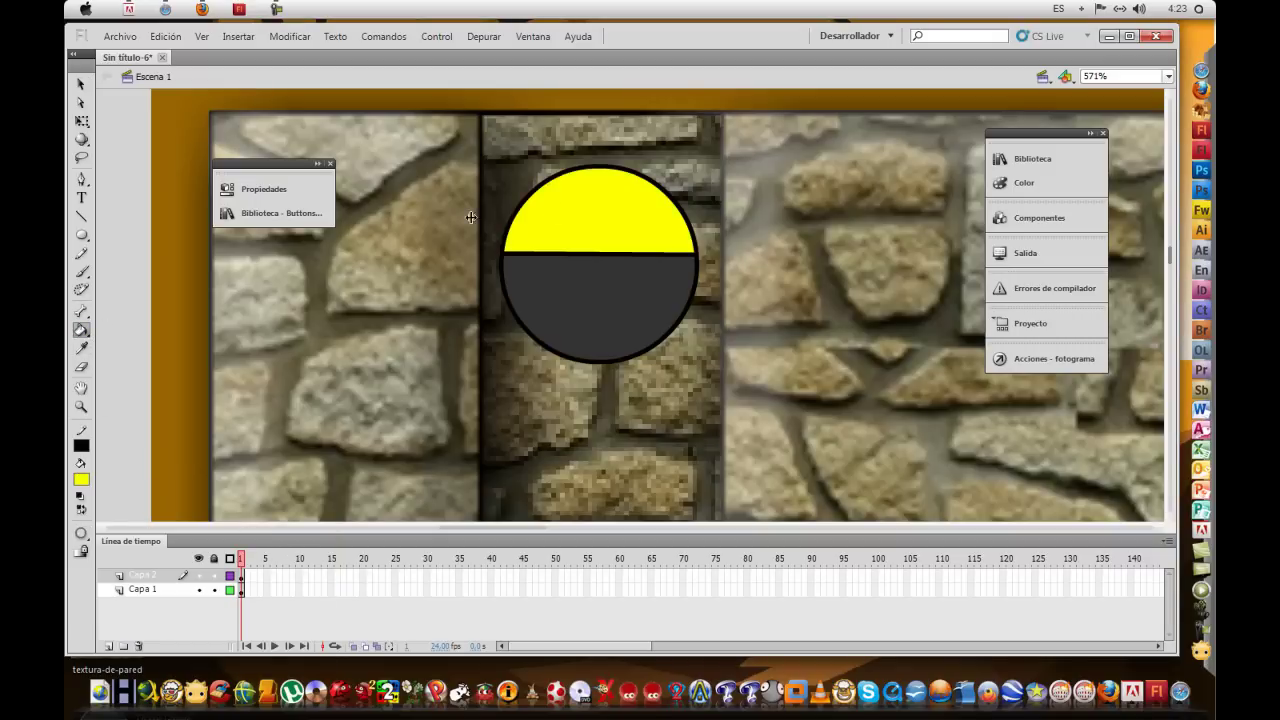
Bow the dividing line slightly downward, and add a second line just above it with the same curve to form a band
{"action": "left_click", "coordinate": [81, 86]}
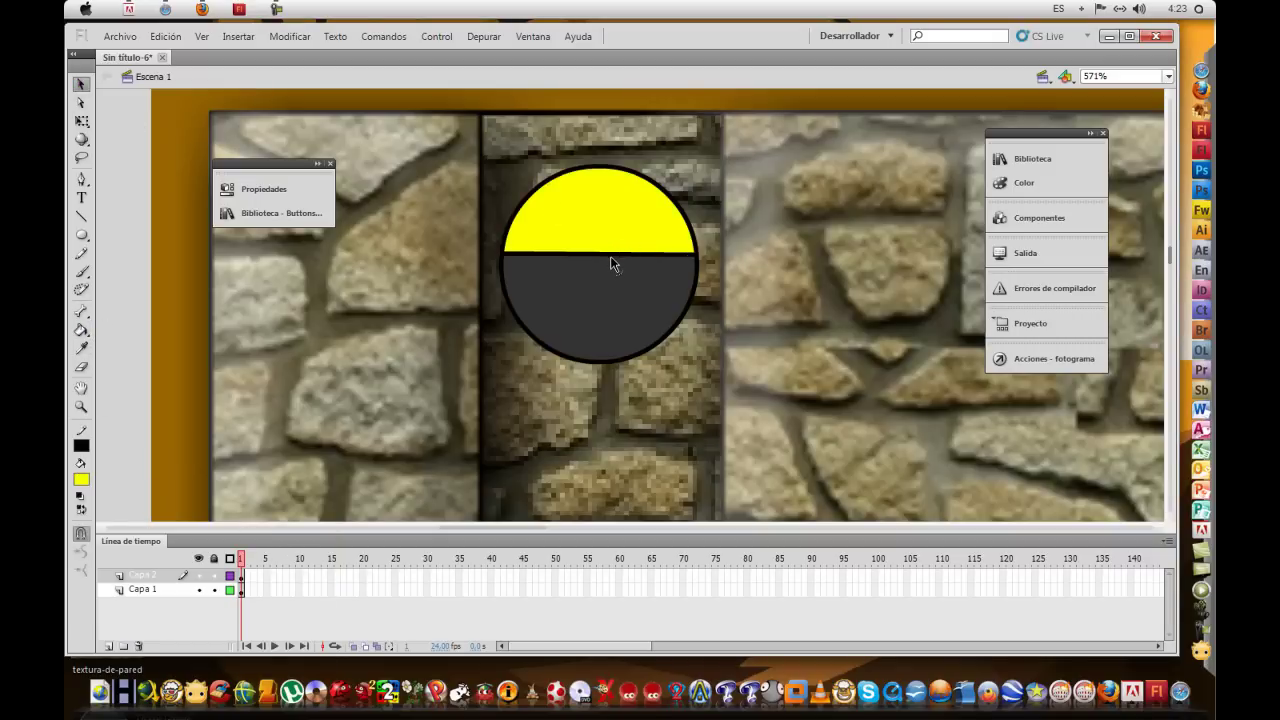
{"action": "left_click_drag", "start_coordinate": [613, 261], "coordinate": [614, 269]}
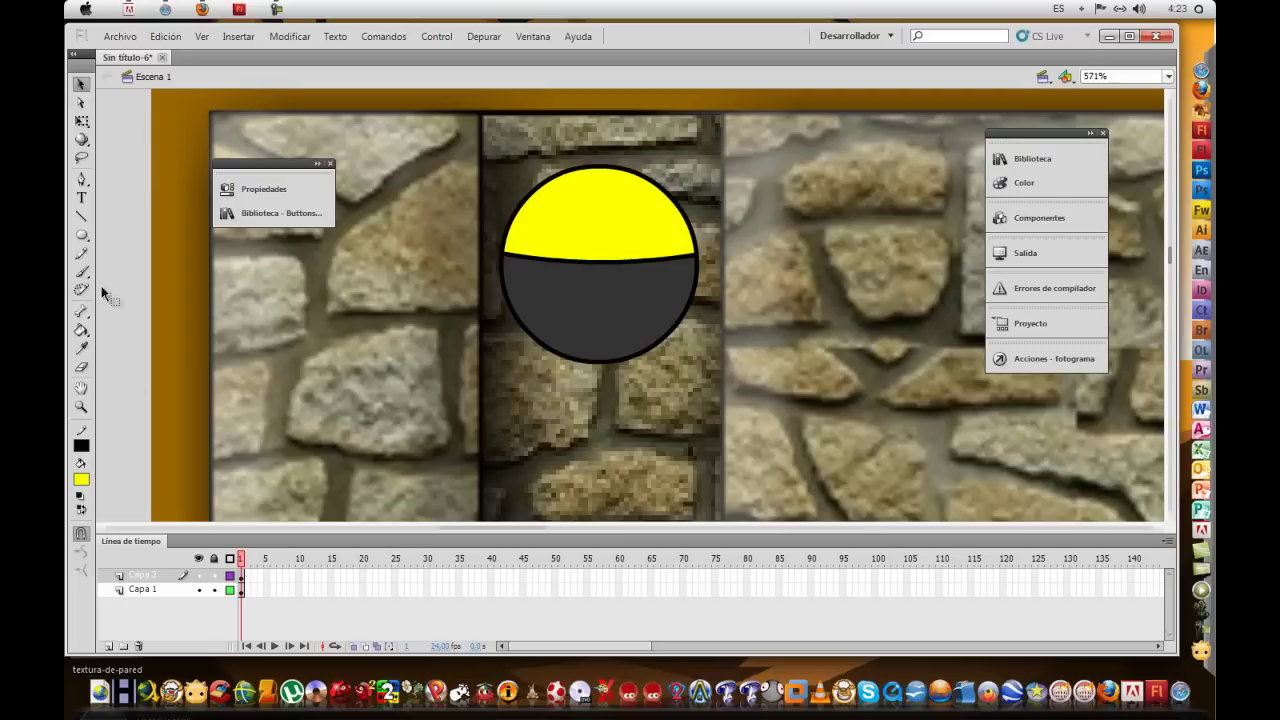
{"action": "left_click", "coordinate": [82, 216]}
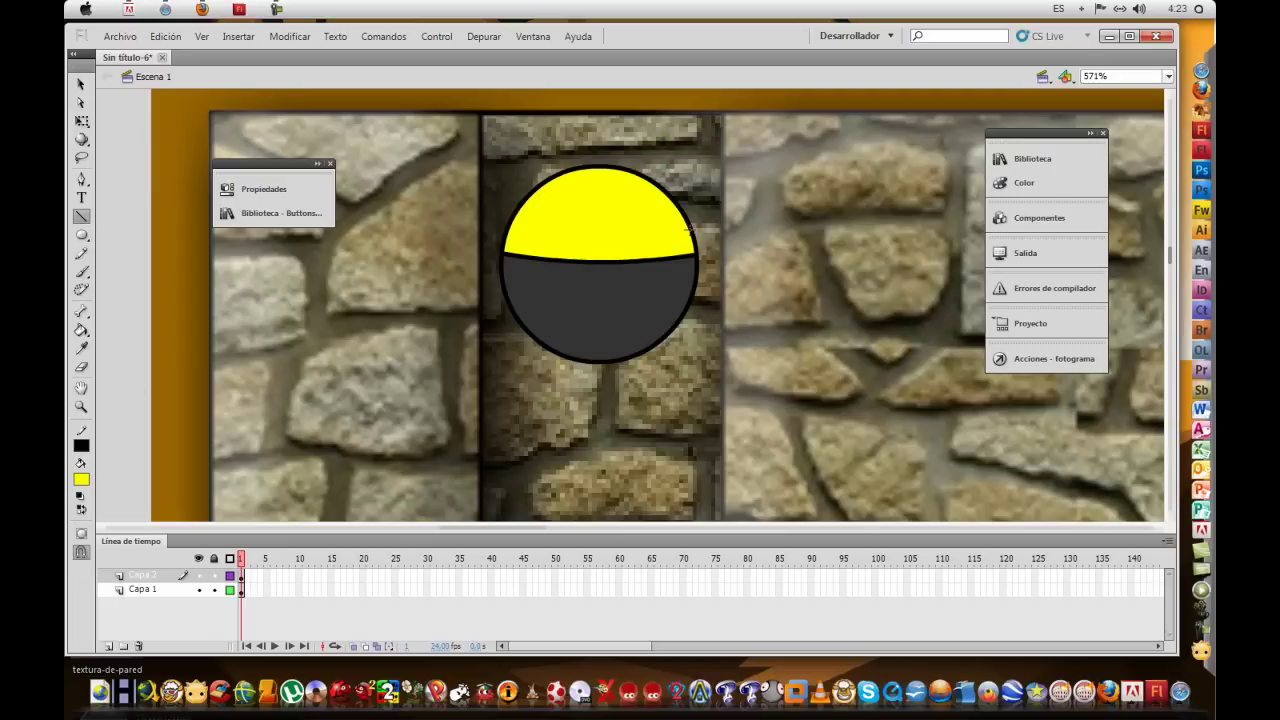
{"action": "left_click_drag", "start_coordinate": [693, 231], "coordinate": [505, 230]}
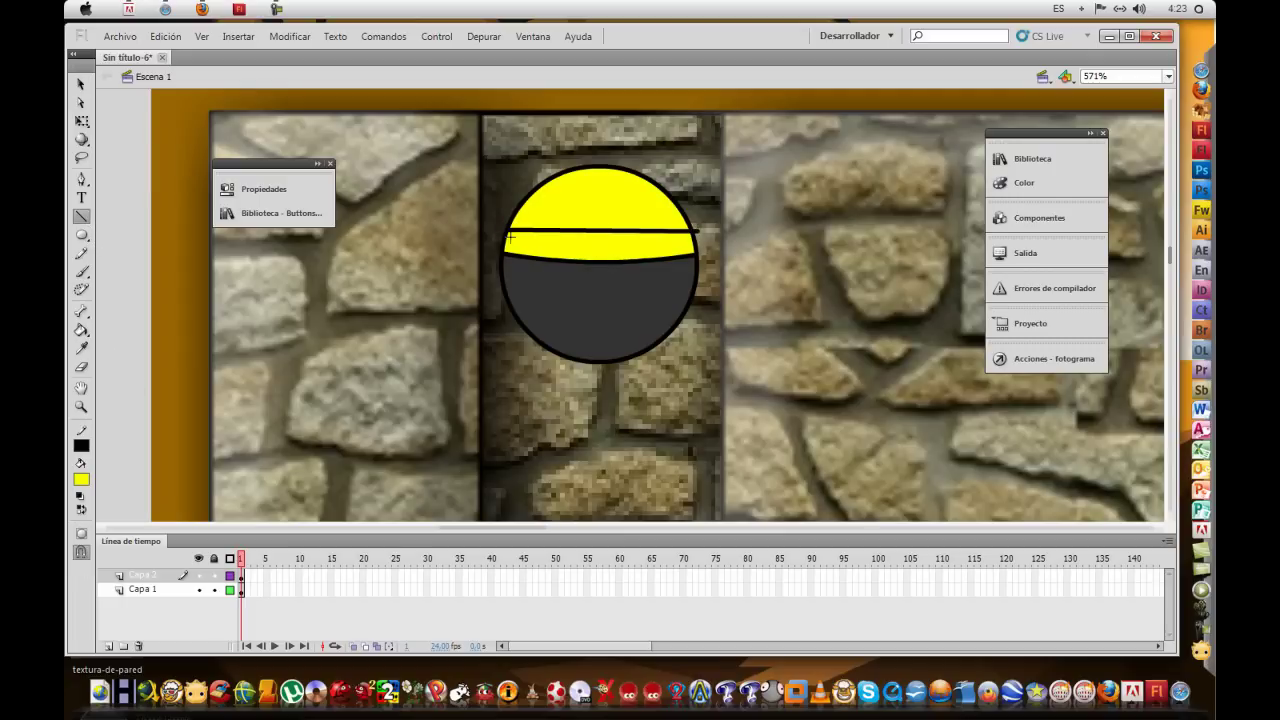
{"action": "left_click", "coordinate": [81, 85]}
{"action": "left_click_drag", "start_coordinate": [586, 231], "coordinate": [594, 242]}
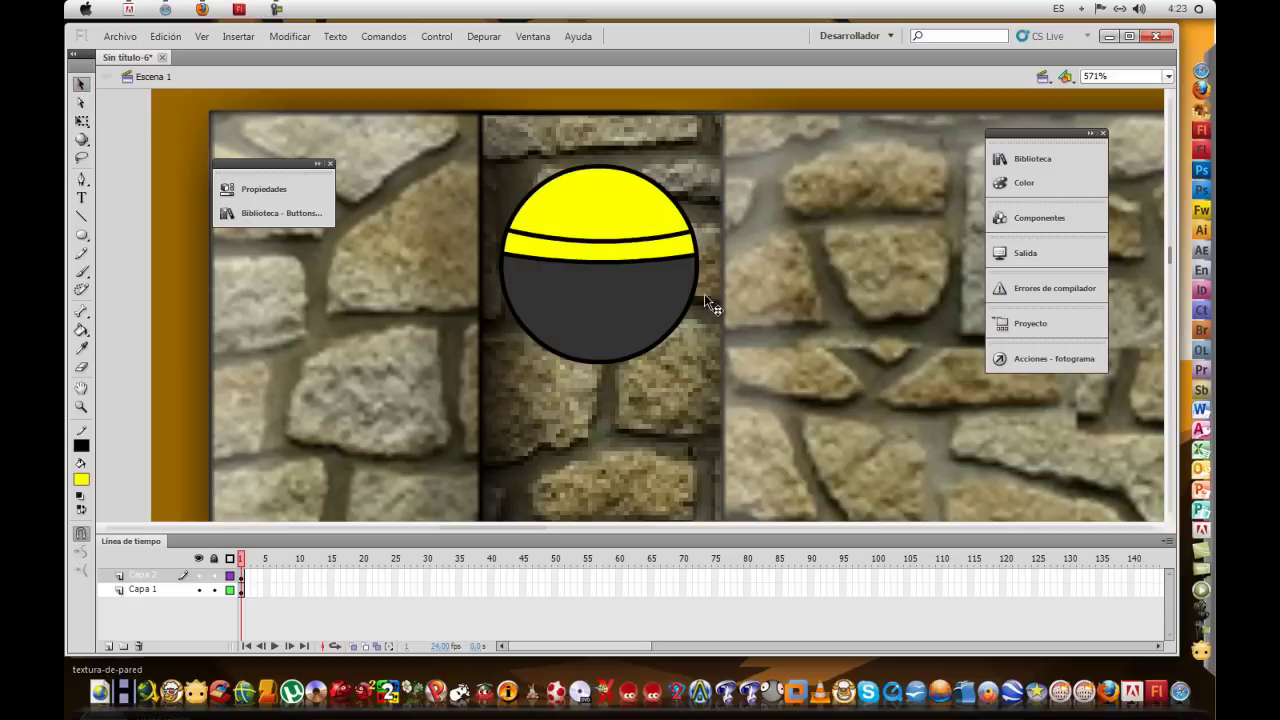
Draw a small light grey #CCCCCC circle with a black outline centred on the ball's yellow band
{"action": "left_click", "coordinate": [80, 218]}
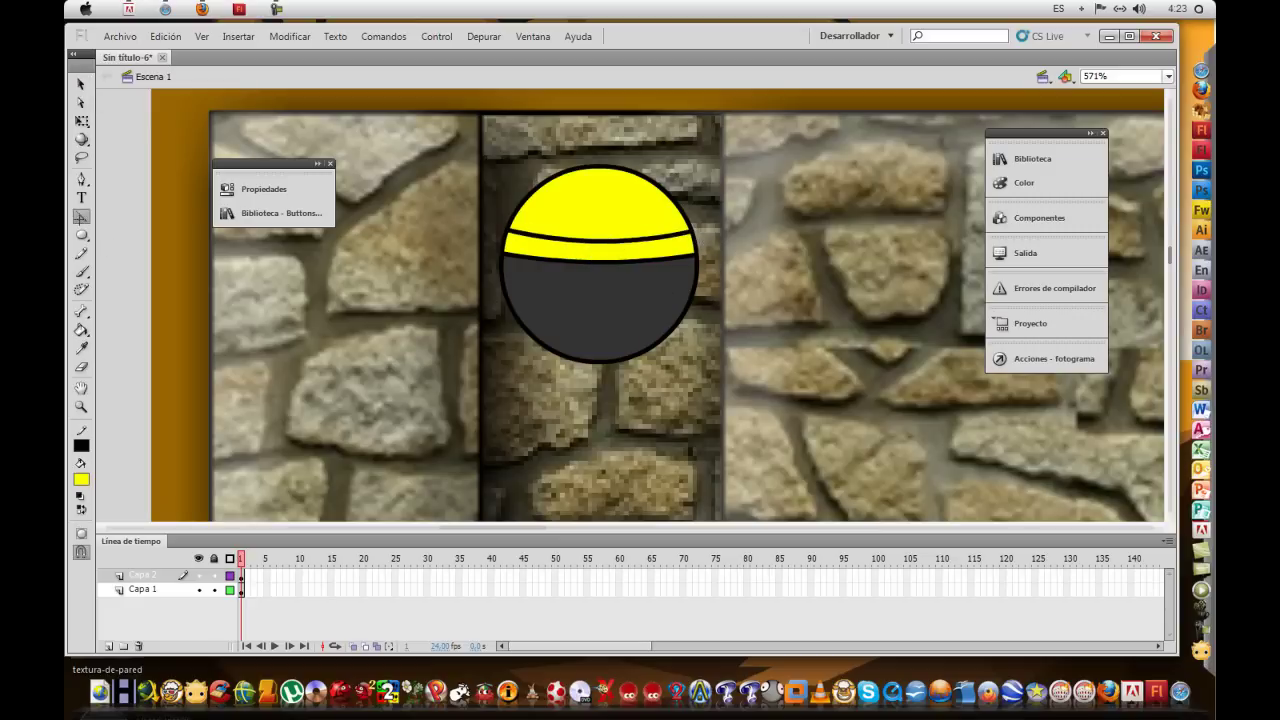
{"action": "left_click", "coordinate": [81, 235]}
{"action": "left_click", "coordinate": [81, 479]}
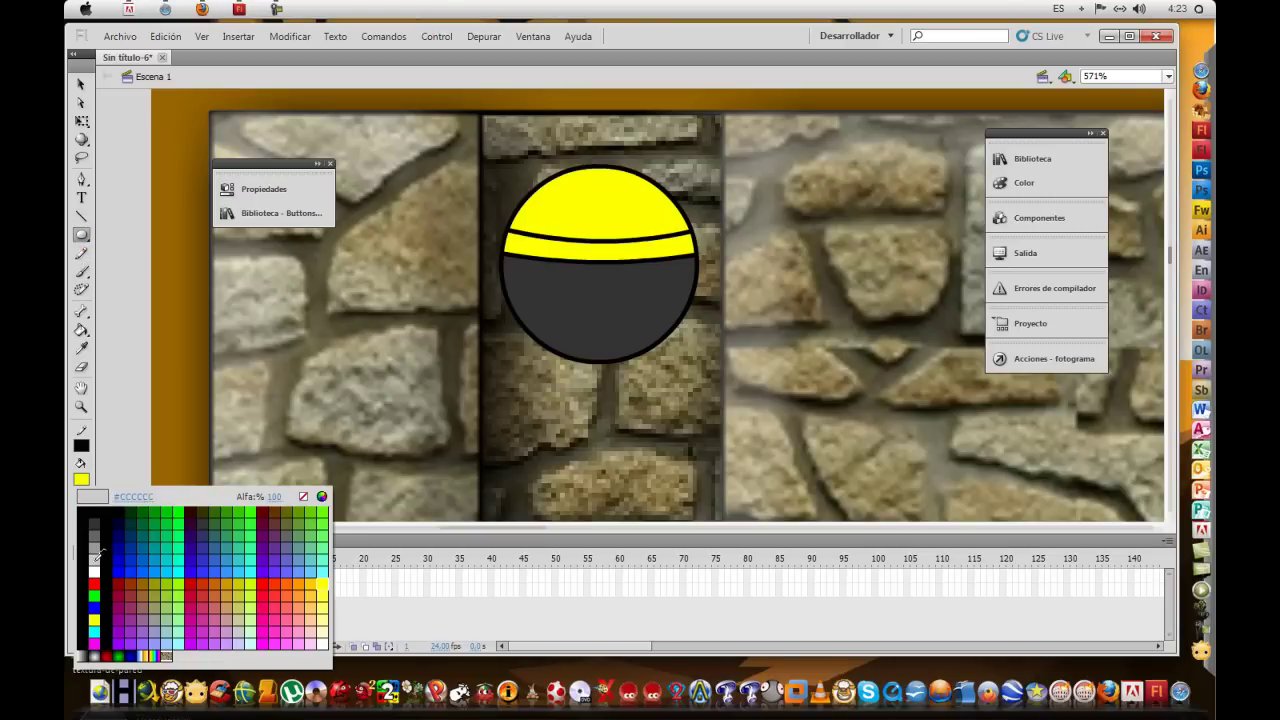
{"action": "left_click", "coordinate": [97, 550]}
{"action": "left_click_drag", "start_coordinate": [577, 219], "coordinate": [629, 268]}
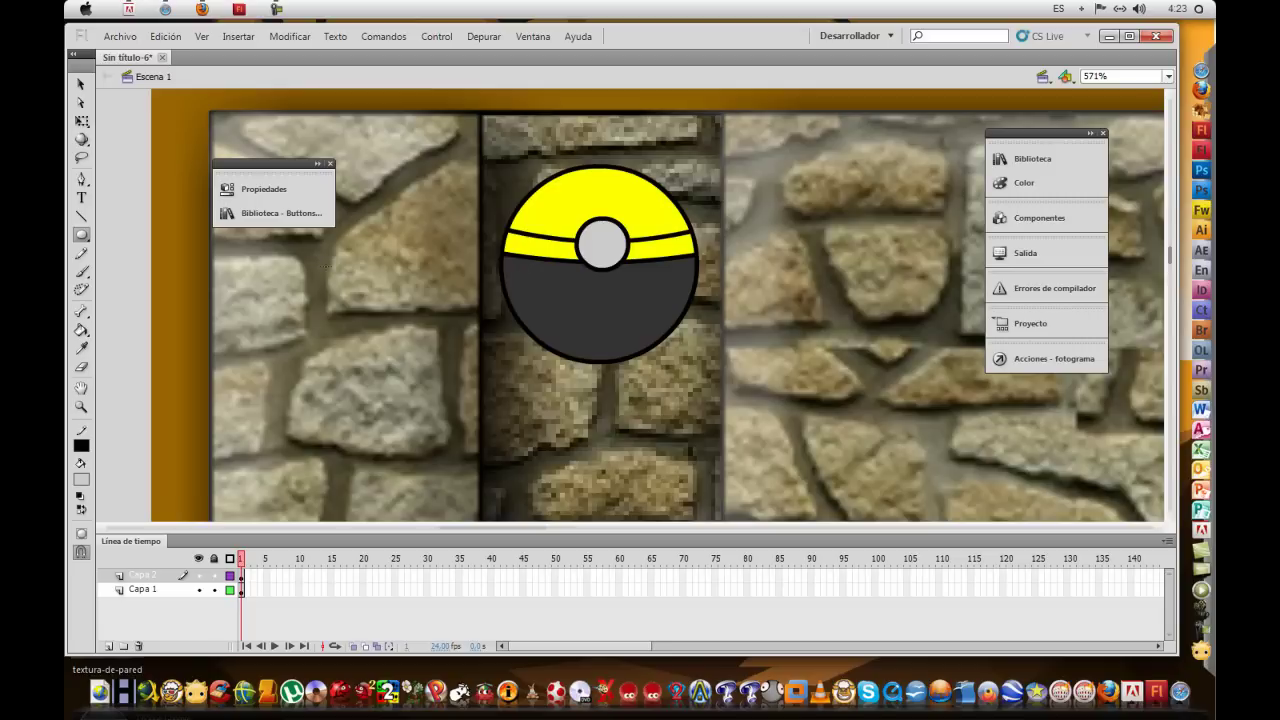
Draw a tiny white circle inside the light grey button and delete its black outline
{"action": "left_click", "coordinate": [82, 476]}
{"action": "left_click", "coordinate": [95, 568]}
{"action": "left_click_drag", "start_coordinate": [610, 248], "coordinate": [612, 249]}
{"action": "left_click", "coordinate": [81, 84]}
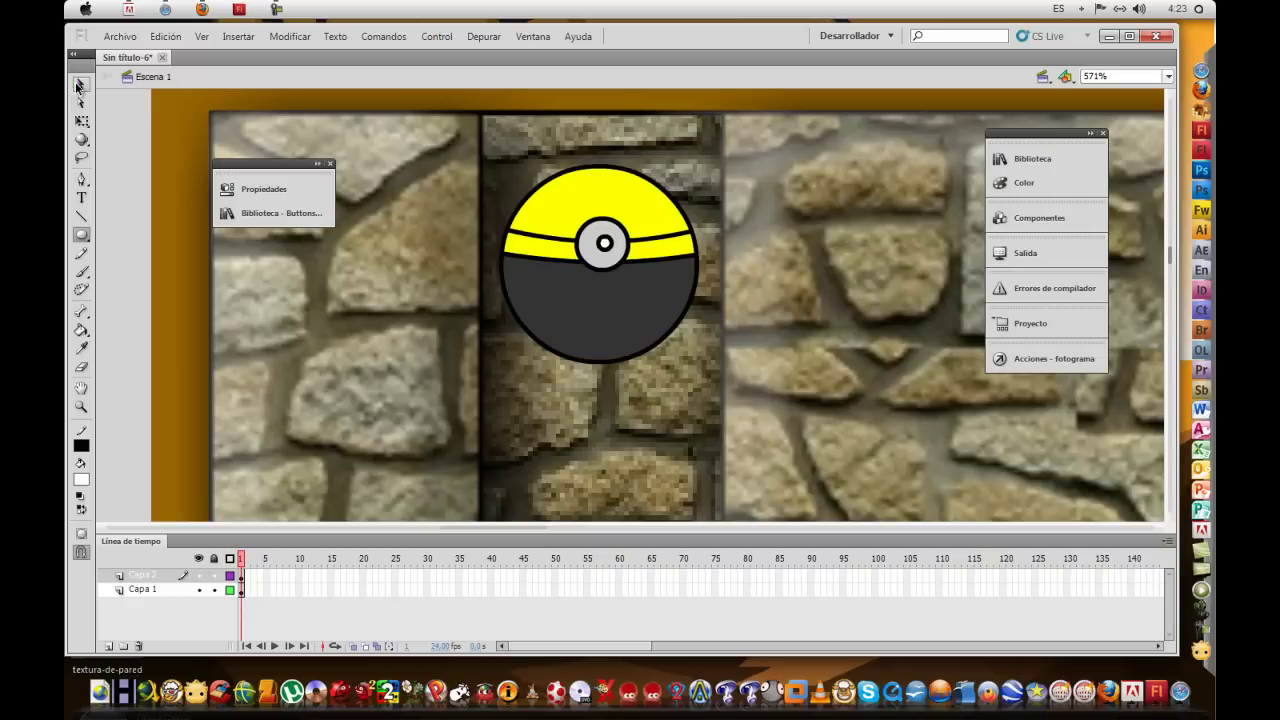
{"action": "left_click", "coordinate": [601, 250]}
{"action": "key", "text": "Delete"}
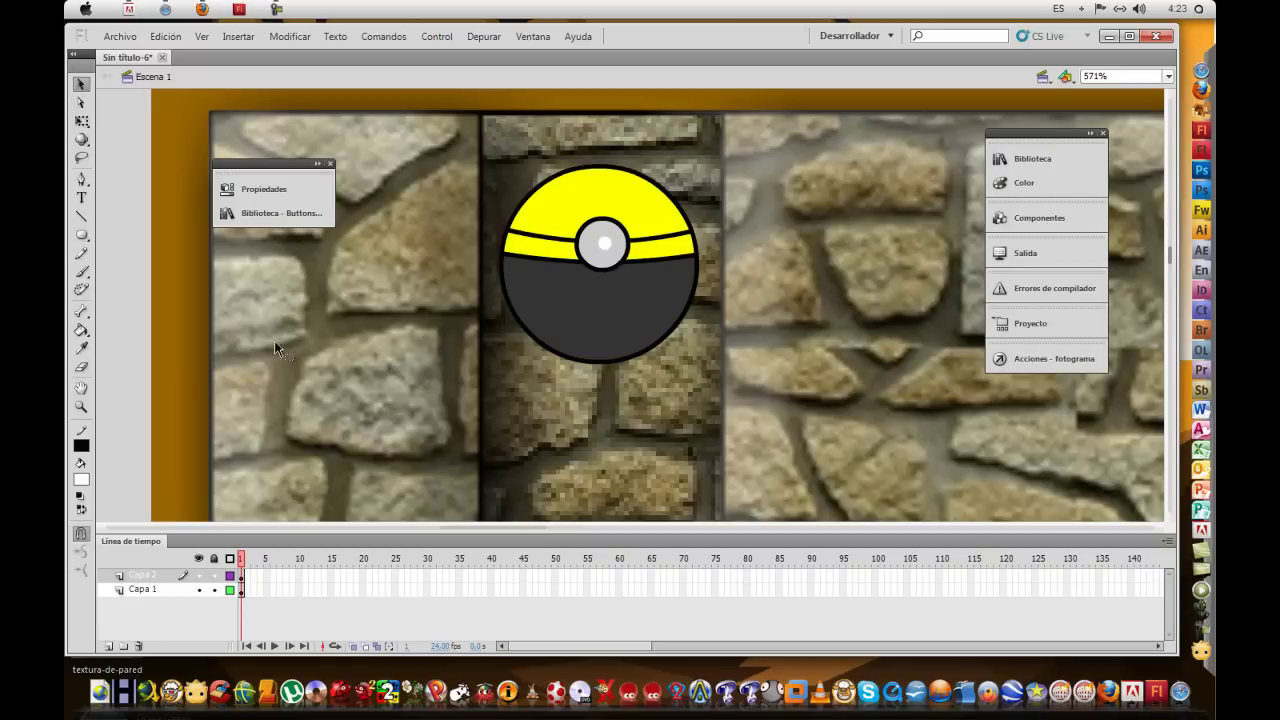
Outline a wedge from the grey button's upper-left edge to the white dot, fill it white, and remove its guide lines
{"action": "left_click", "coordinate": [81, 216]}
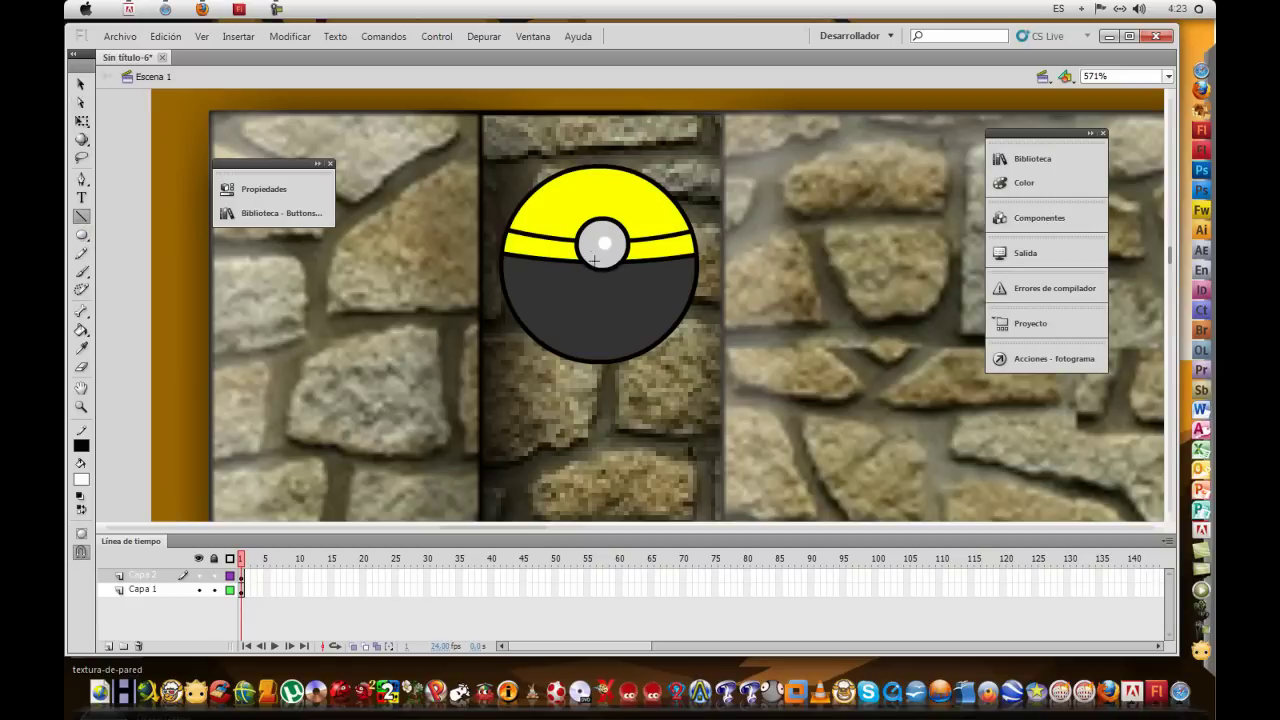
{"action": "left_click_drag", "start_coordinate": [578, 234], "coordinate": [590, 222]}
{"action": "left_click", "coordinate": [78, 82]}
{"action": "left_click", "coordinate": [597, 240]}
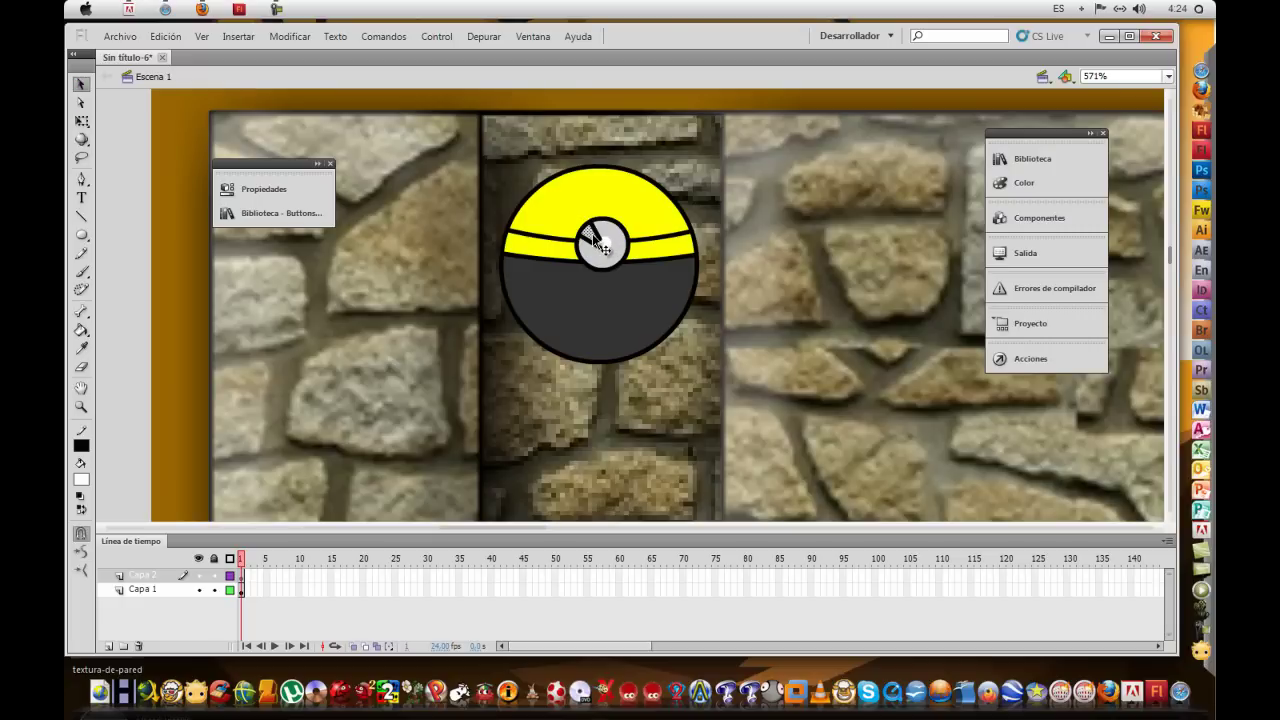
{"action": "left_click", "coordinate": [81, 479]}
{"action": "left_click", "coordinate": [85, 475]}
{"action": "left_click", "coordinate": [117, 233]}
{"action": "left_click_drag", "start_coordinate": [591, 235], "coordinate": [596, 243]}
Convert the ball drawing on Capa 2 into a movie clip symbol named player, and enter an instance name for it
{"action": "left_click_drag", "start_coordinate": [459, 154], "coordinate": [613, 358]}
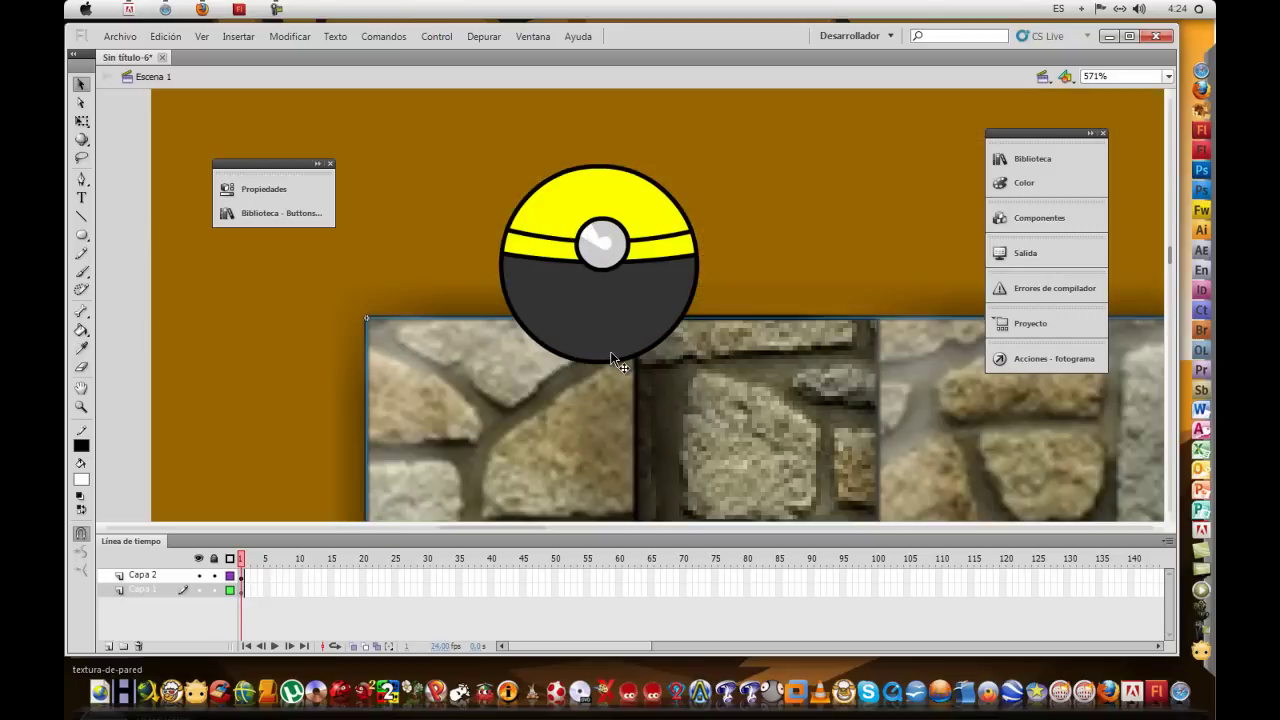
{"action": "key", "text": "ctrl+z"}
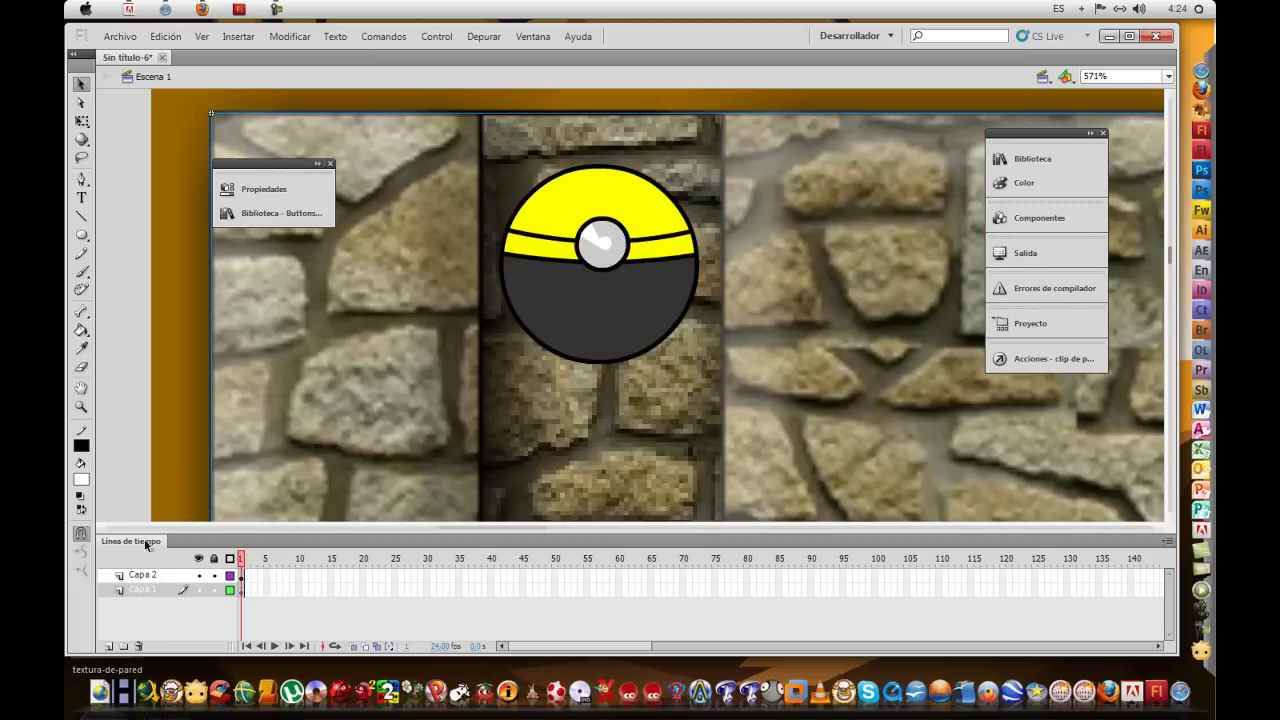
{"action": "left_click", "coordinate": [155, 577]}
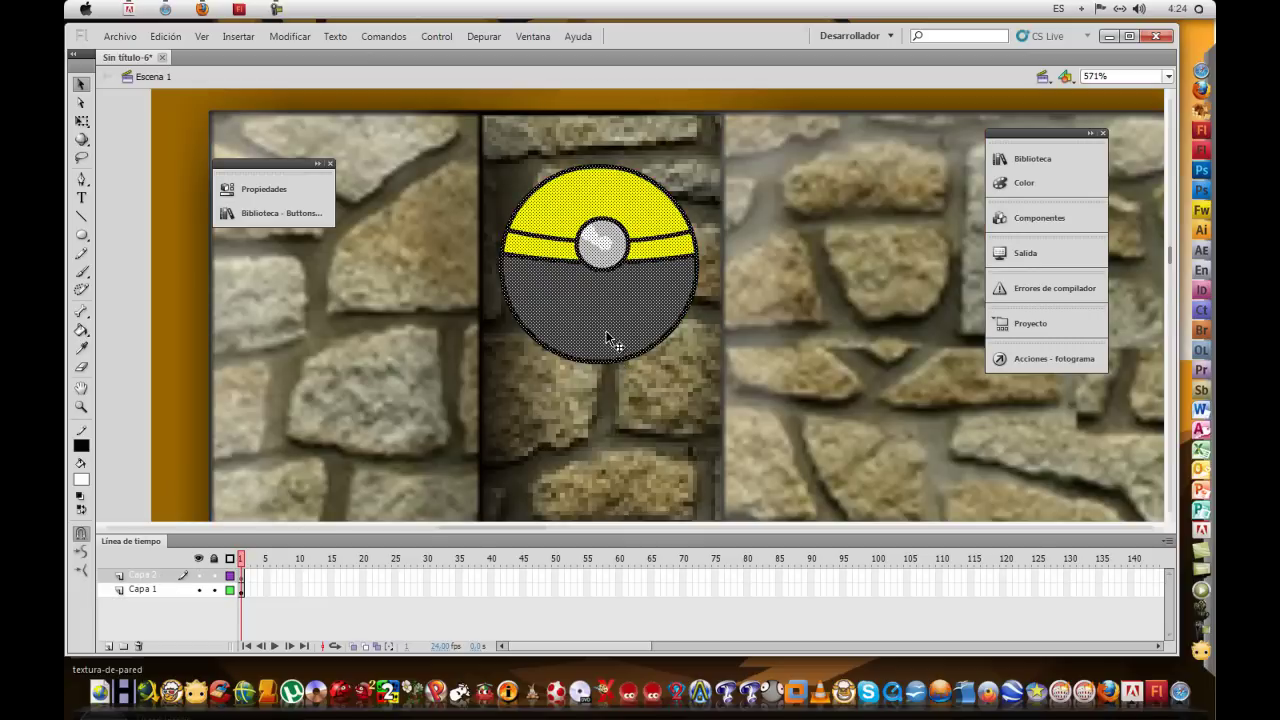
{"action": "key", "text": "F8"}
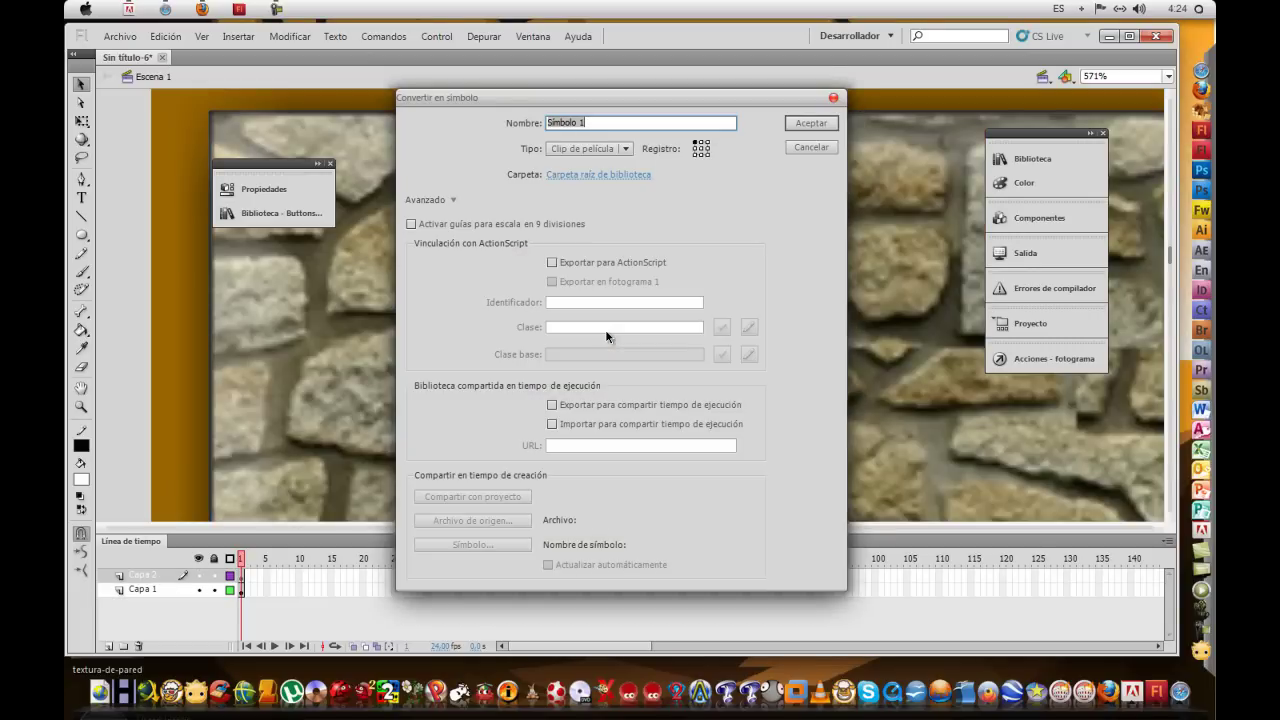
{"action": "type", "text": "P"}
{"action": "key", "text": "Return"}
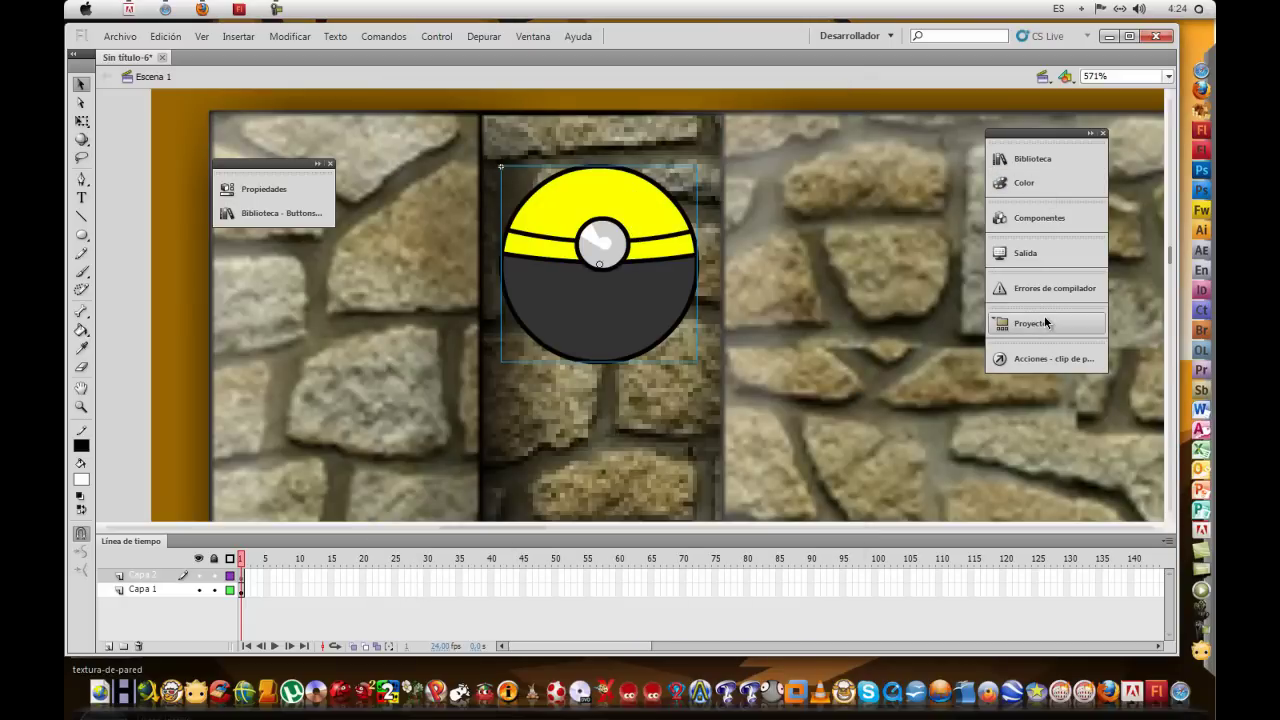
{"action": "left_click", "coordinate": [230, 190]}
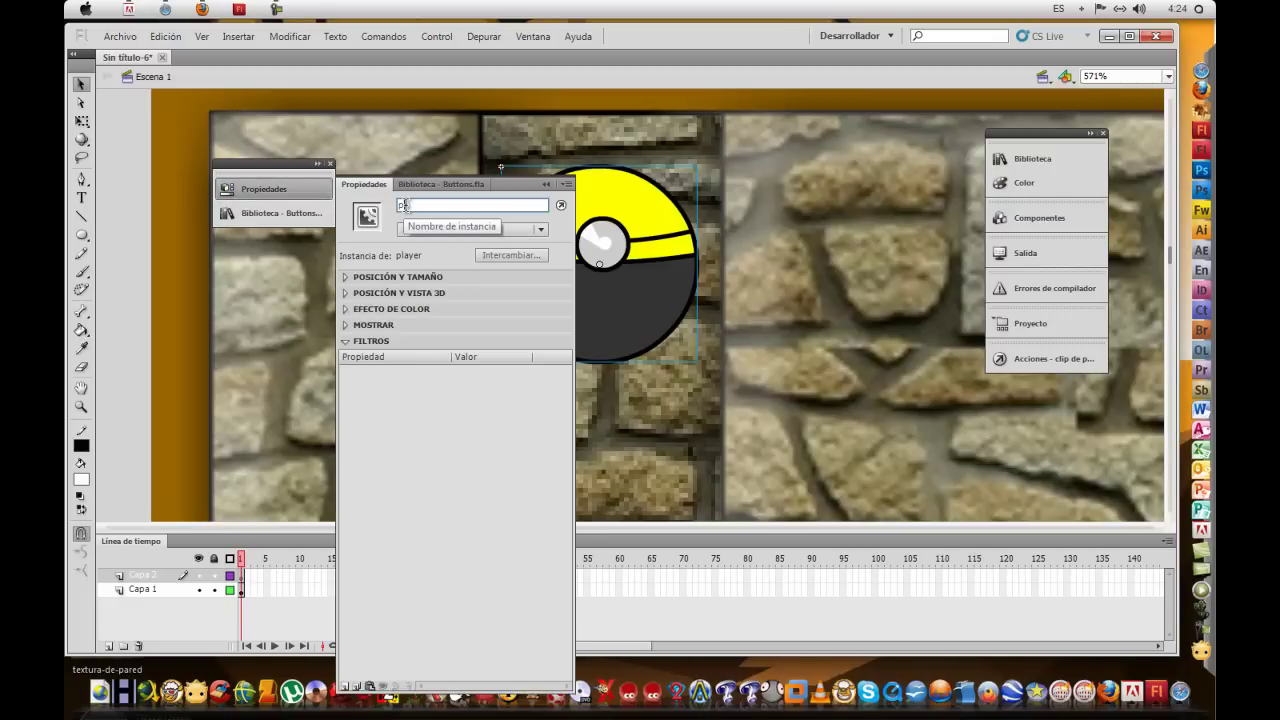
{"action": "left_click", "coordinate": [546, 185]}
Open the player clip for editing, add a new layer above the ball, and lock Capa 1
{"action": "double_click", "coordinate": [557, 243]}
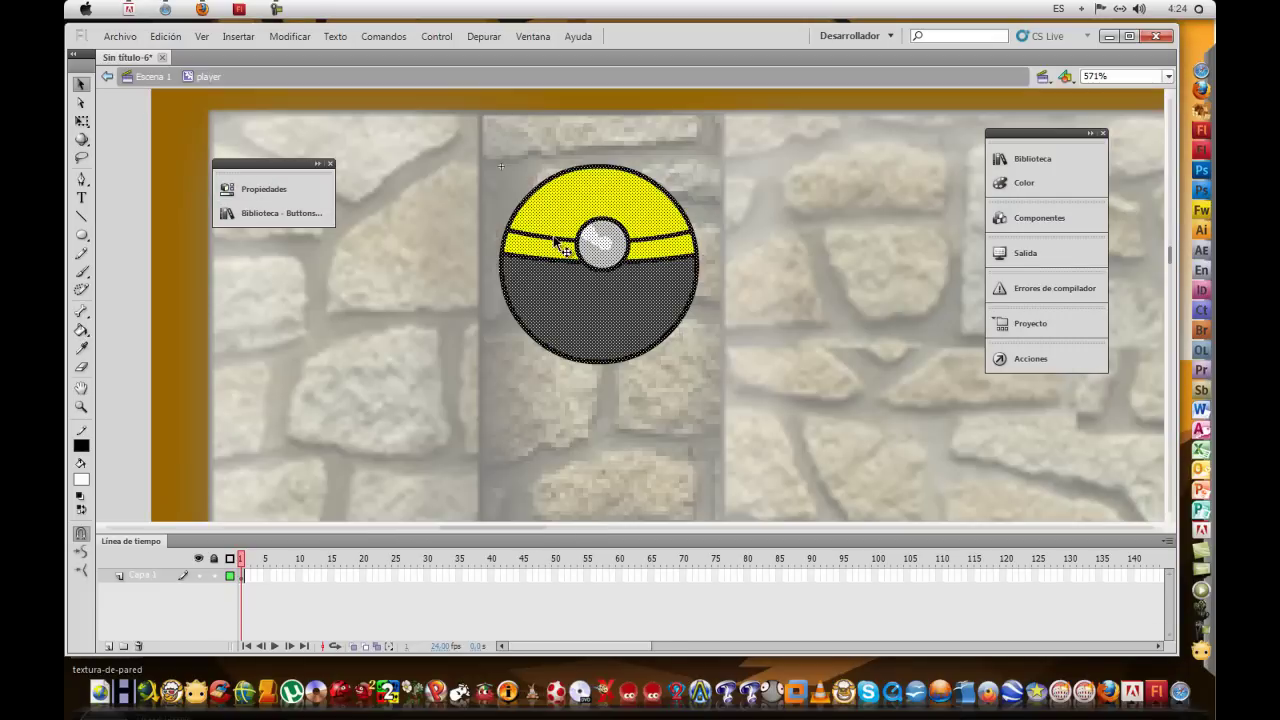
{"action": "left_click", "coordinate": [107, 647]}
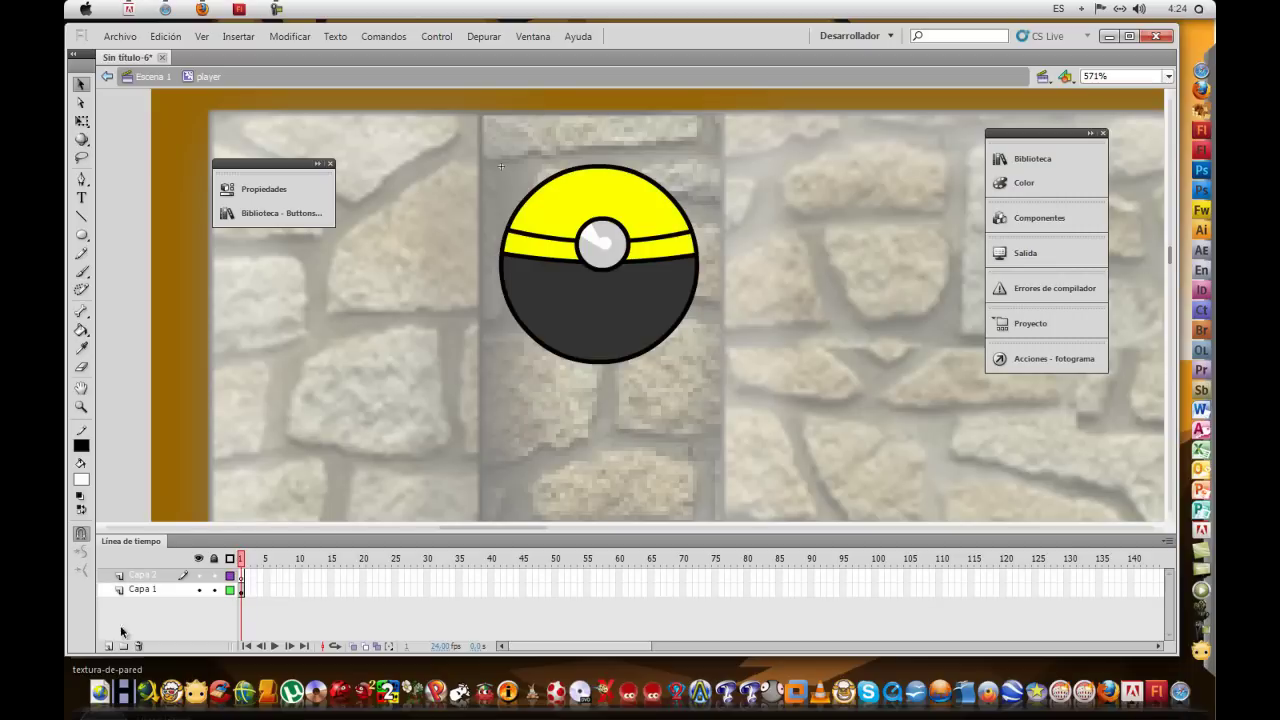
{"action": "left_click", "coordinate": [212, 590]}
Draw two white oval eyes with black outlines below the grey button, the left one larger, each with a small oval pupil inside
{"action": "left_click", "coordinate": [81, 406]}
{"action": "left_click_drag", "start_coordinate": [511, 233], "coordinate": [709, 349]}
{"action": "left_click", "coordinate": [80, 236]}
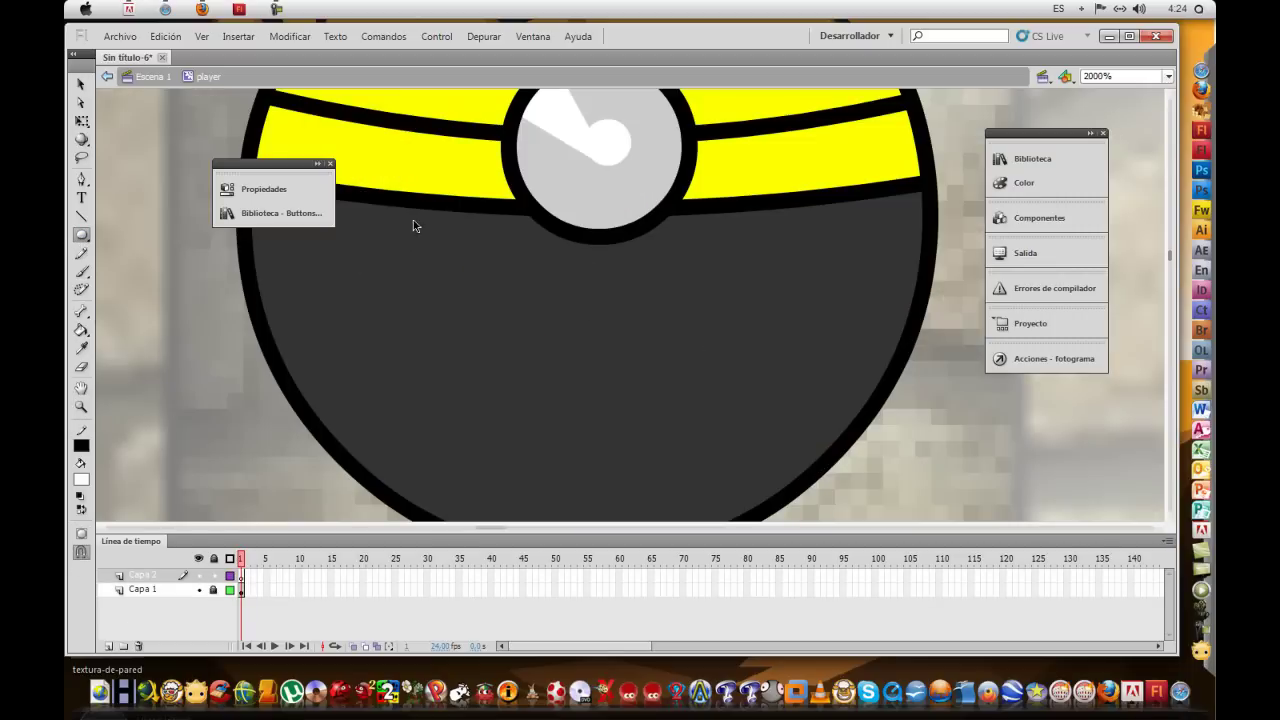
{"action": "left_click_drag", "start_coordinate": [412, 203], "coordinate": [597, 422]}
{"action": "left_click_drag", "start_coordinate": [602, 260], "coordinate": [717, 409]}
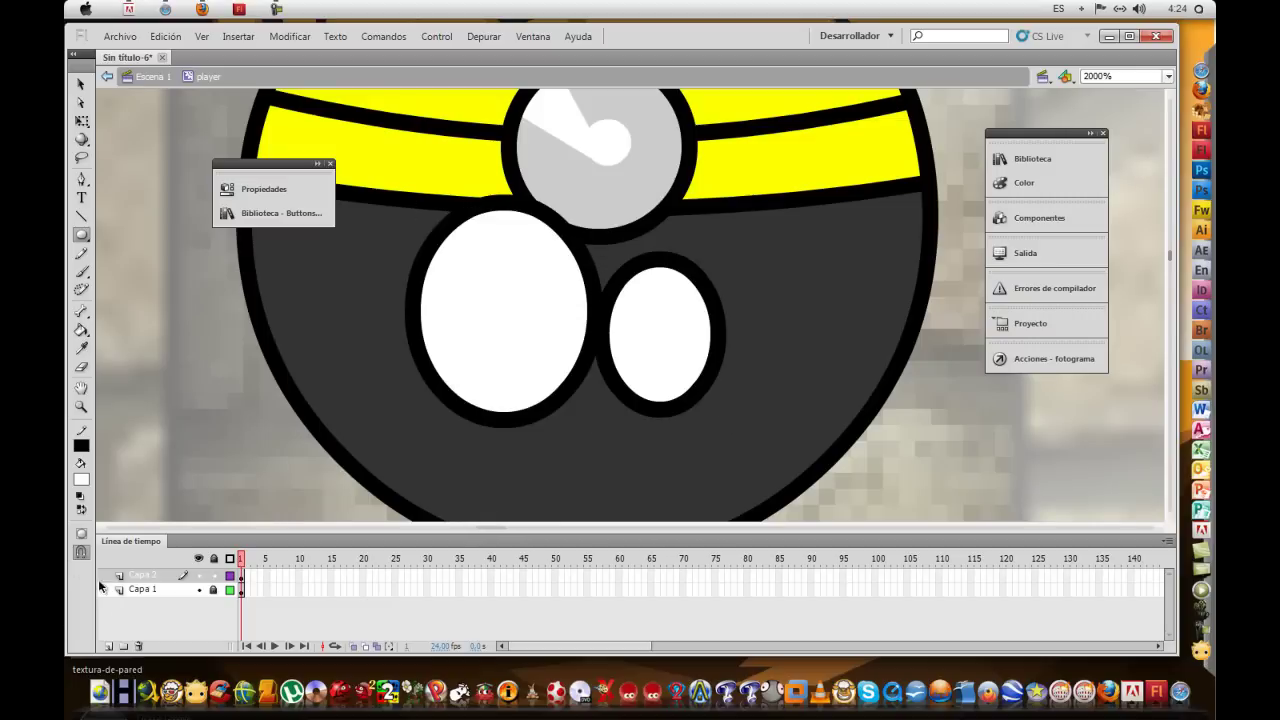
{"action": "left_click_drag", "start_coordinate": [493, 299], "coordinate": [531, 367]}
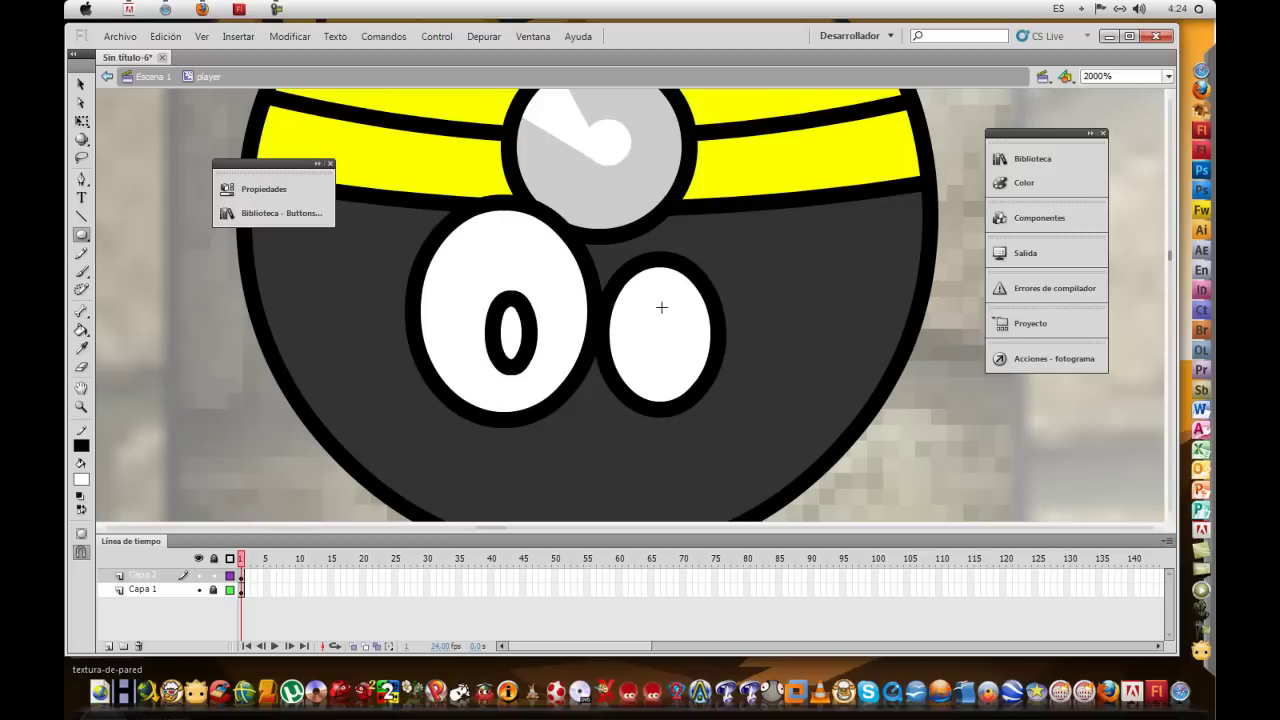
{"action": "left_click_drag", "start_coordinate": [641, 305], "coordinate": [677, 368]}
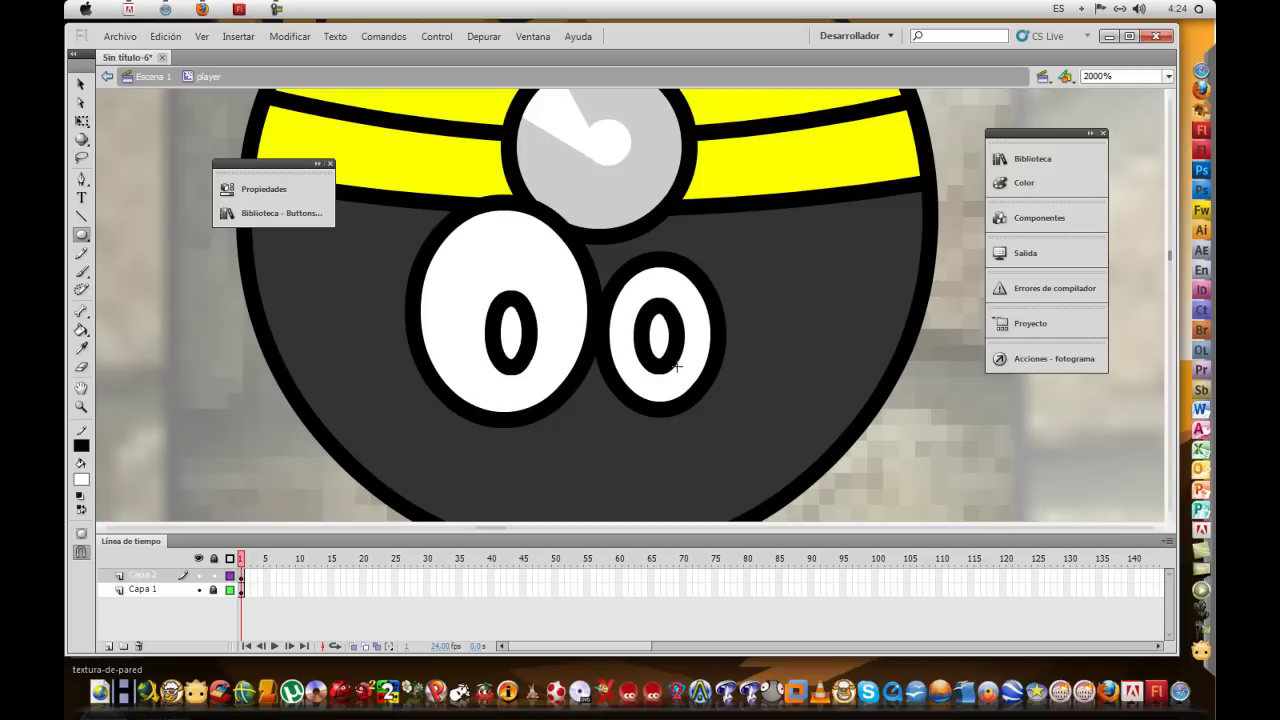
Fill the inside of both pupils with dark grey #333333
{"action": "left_click", "coordinate": [81, 330]}
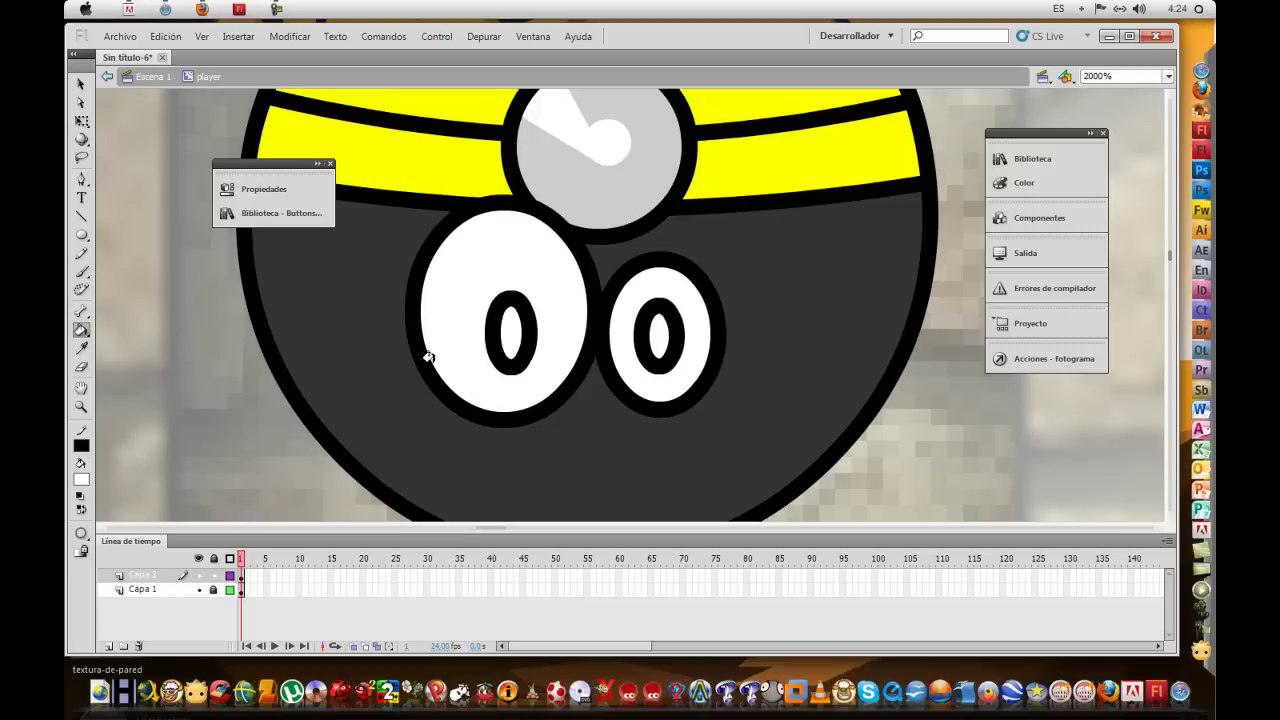
{"action": "left_click", "coordinate": [82, 479]}
{"action": "left_click", "coordinate": [102, 521]}
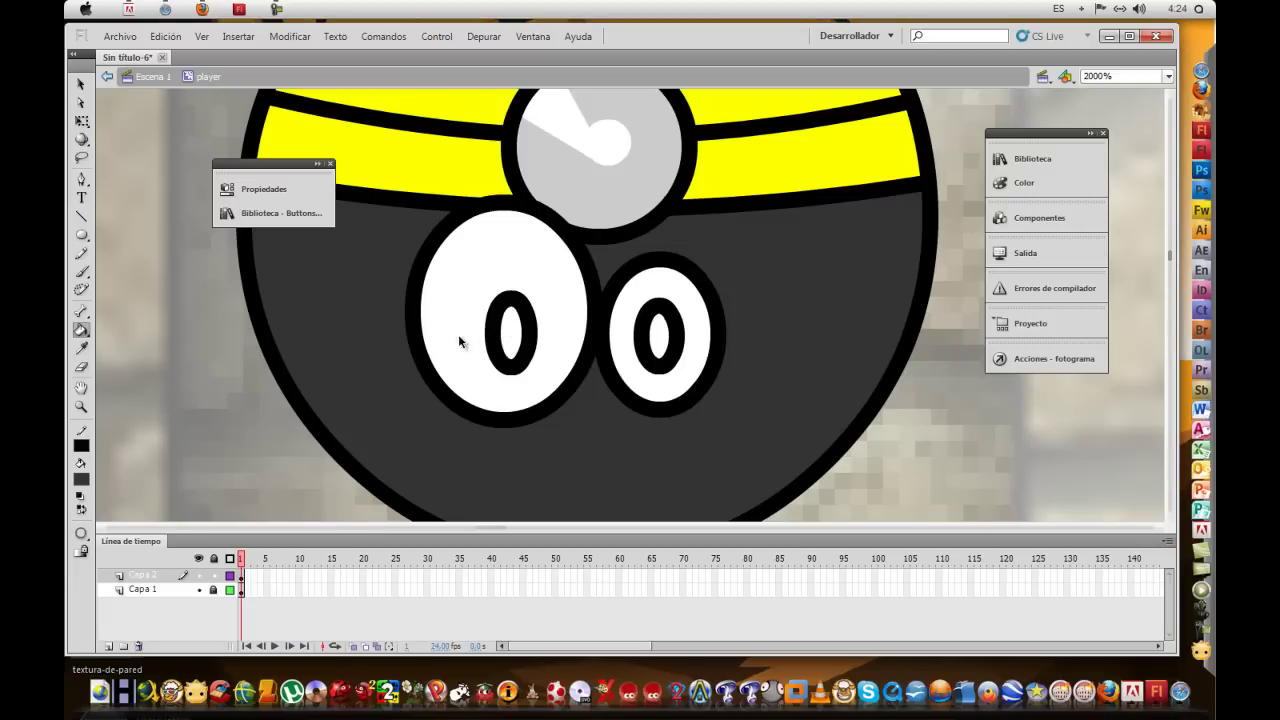
{"action": "left_click", "coordinate": [658, 335]}
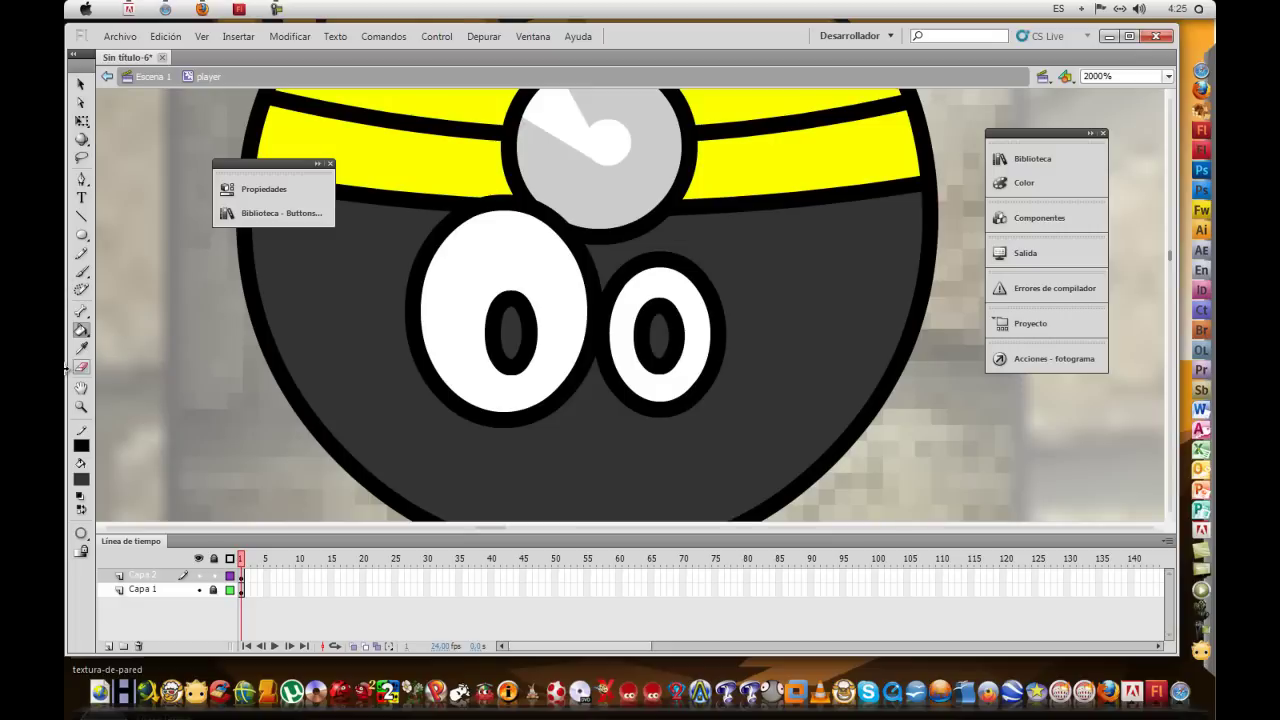
Fill the inside of both pupils with black
{"action": "left_click", "coordinate": [84, 487]}
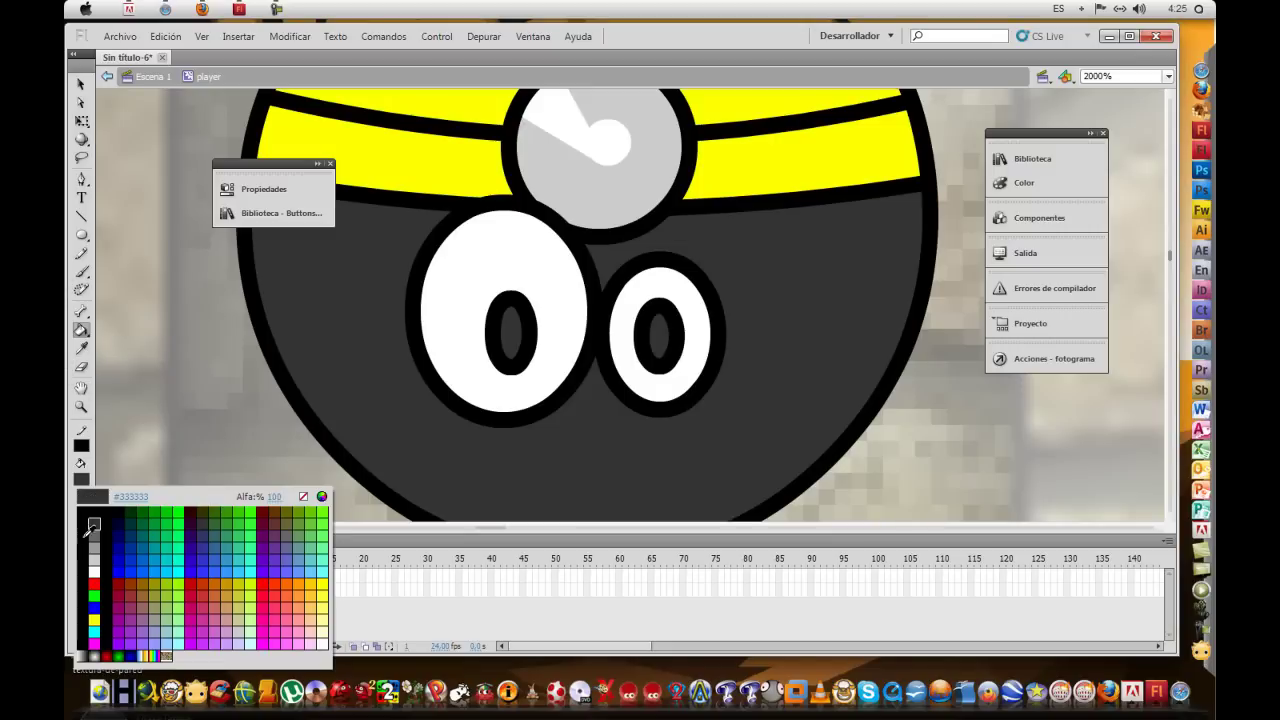
{"action": "left_click", "coordinate": [80, 506]}
{"action": "left_click", "coordinate": [507, 330]}
{"action": "left_click", "coordinate": [665, 341]}
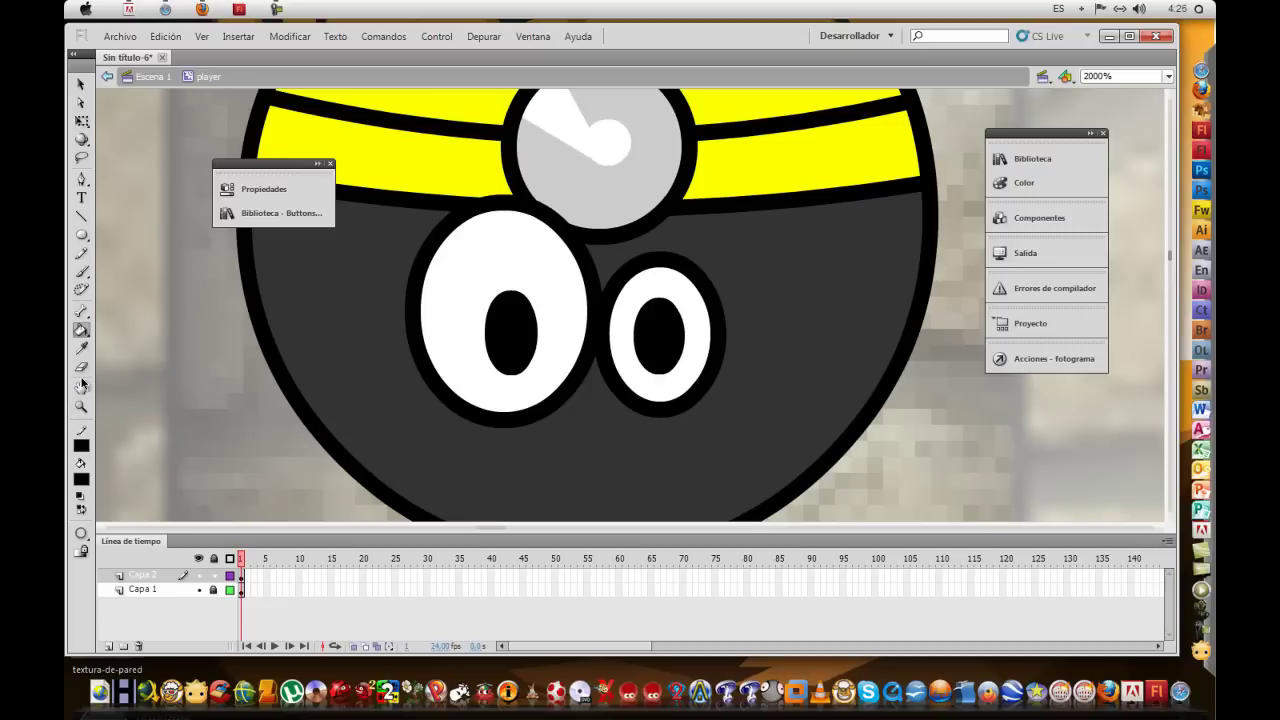
Add a third layer with Capa 2 locked, and draw a line at the ball's lower-left edge bowed upward into an arch
{"action": "scroll", "coordinate": [495, 285], "scroll_direction": "down", "scroll_amount": 3}
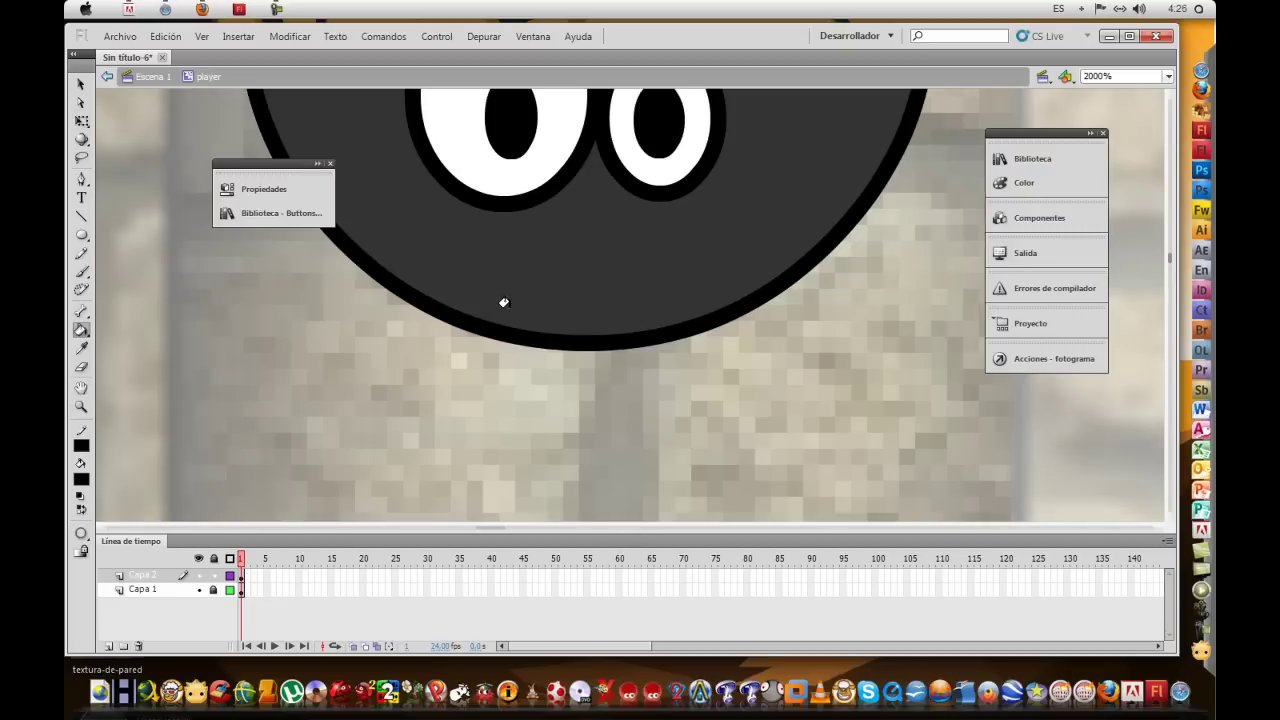
{"action": "left_click", "coordinate": [108, 647]}
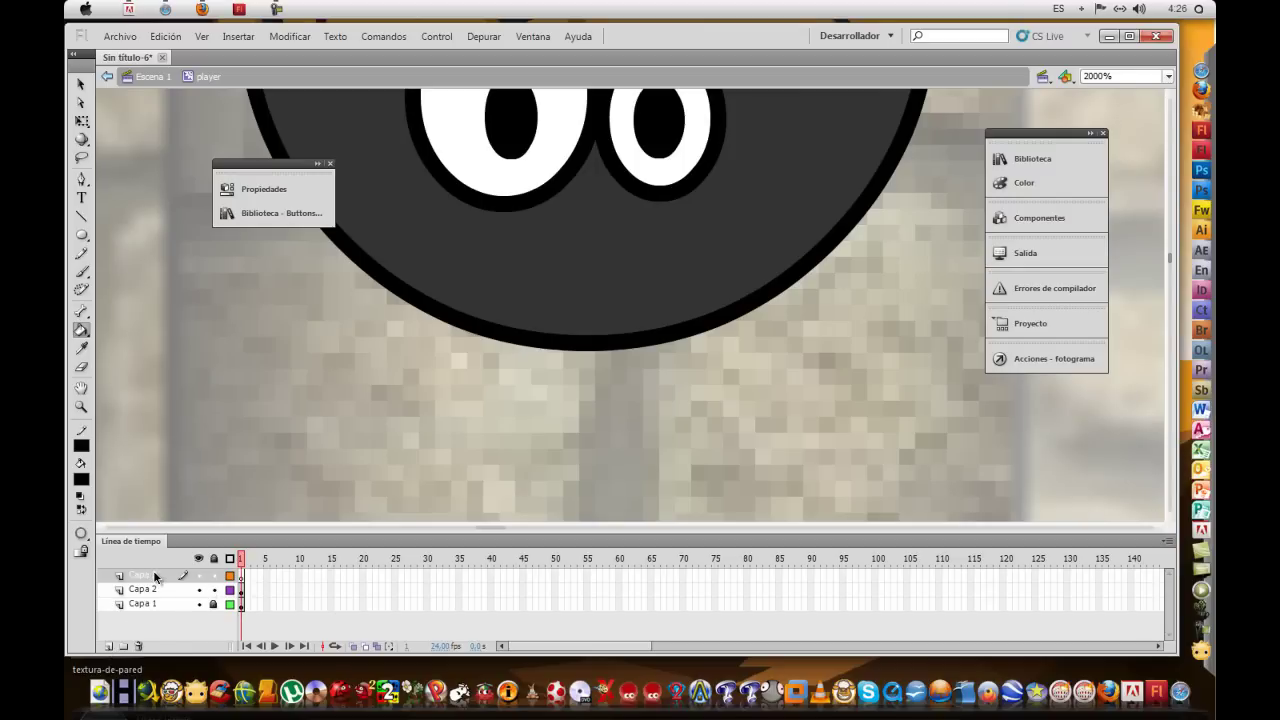
{"action": "left_click", "coordinate": [82, 218]}
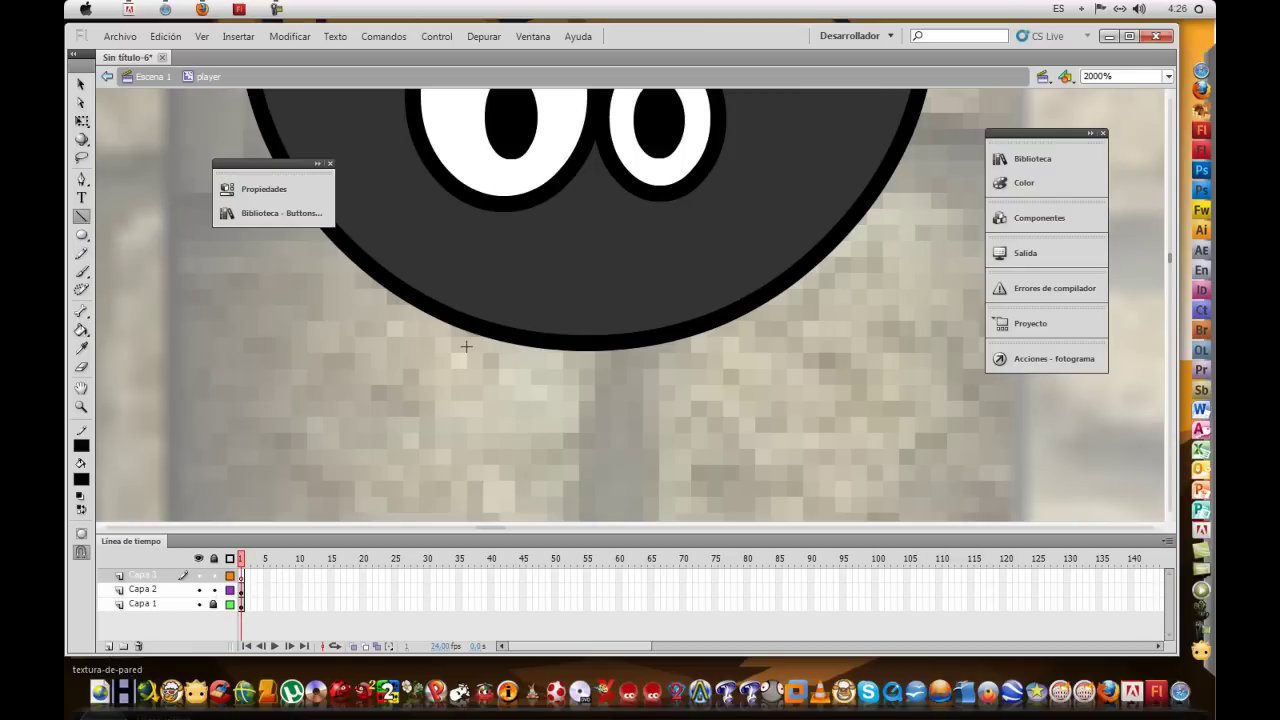
{"action": "left_click_drag", "start_coordinate": [566, 348], "coordinate": [274, 345]}
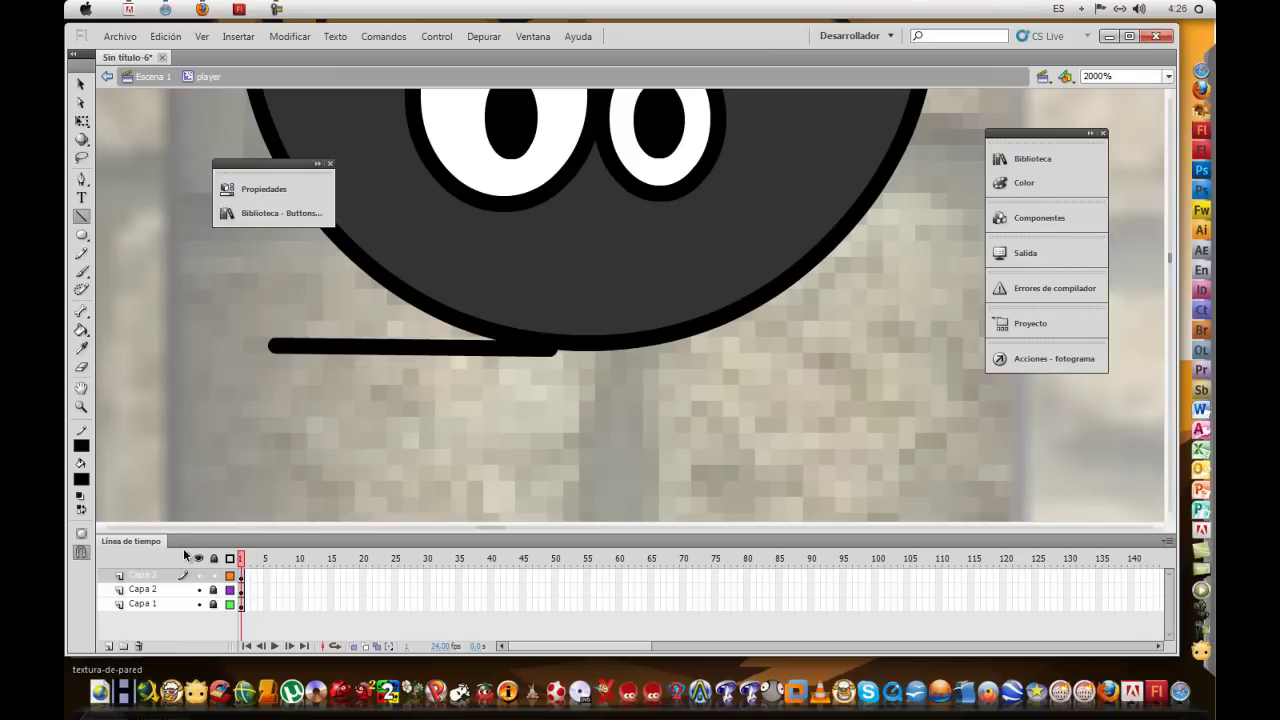
{"action": "left_click", "coordinate": [82, 84]}
{"action": "left_click_drag", "start_coordinate": [375, 353], "coordinate": [365, 240]}
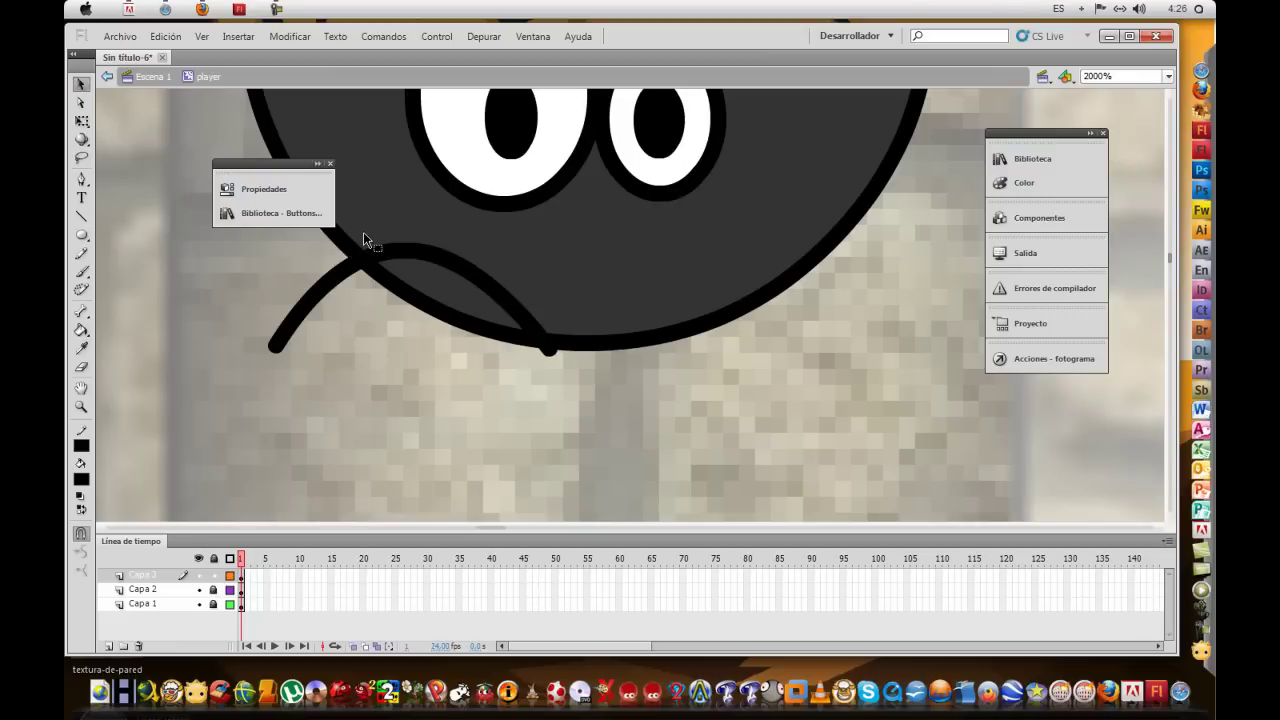
Close the underside of the arch with a straight line and bow that line slightly downward to form a shoe
{"action": "left_click", "coordinate": [82, 216]}
{"action": "left_click_drag", "start_coordinate": [291, 349], "coordinate": [553, 350]}
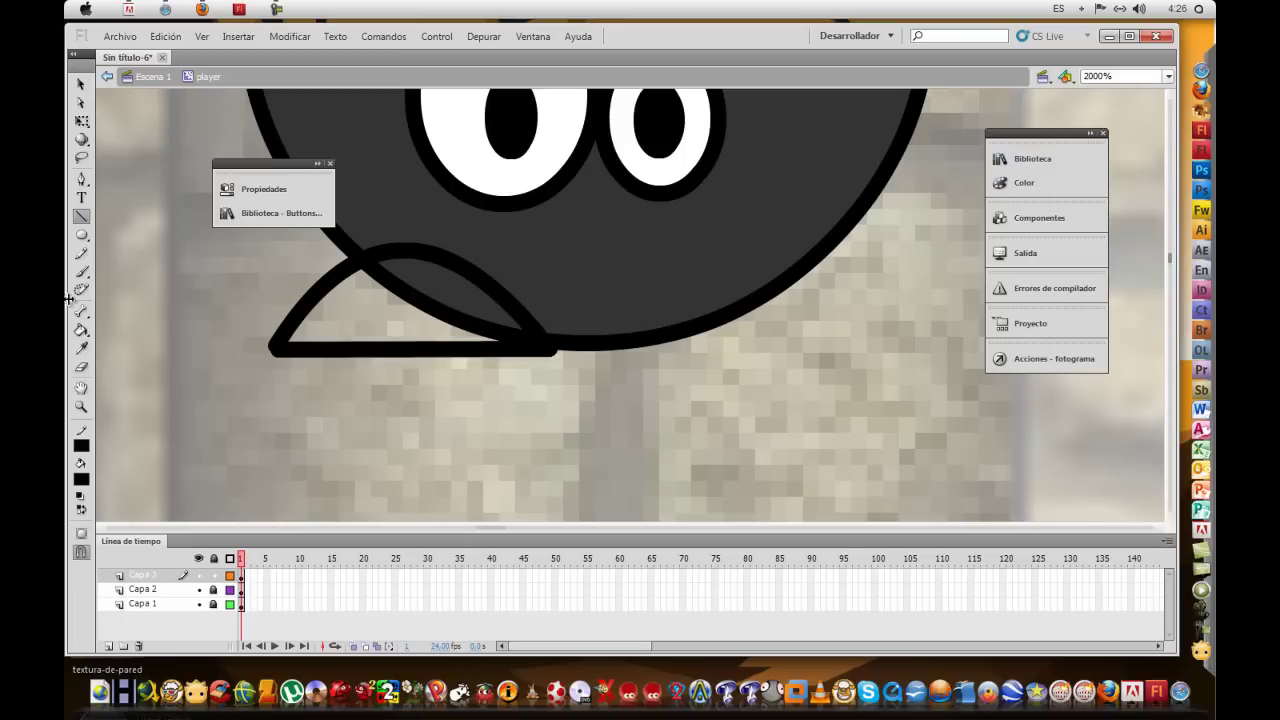
{"action": "left_click", "coordinate": [82, 84]}
{"action": "left_click_drag", "start_coordinate": [305, 357], "coordinate": [255, 368]}
Adjust the end corners of the shoe outline so it closes, and fill the shoe with golden yellow
{"action": "left_click", "coordinate": [81, 479]}
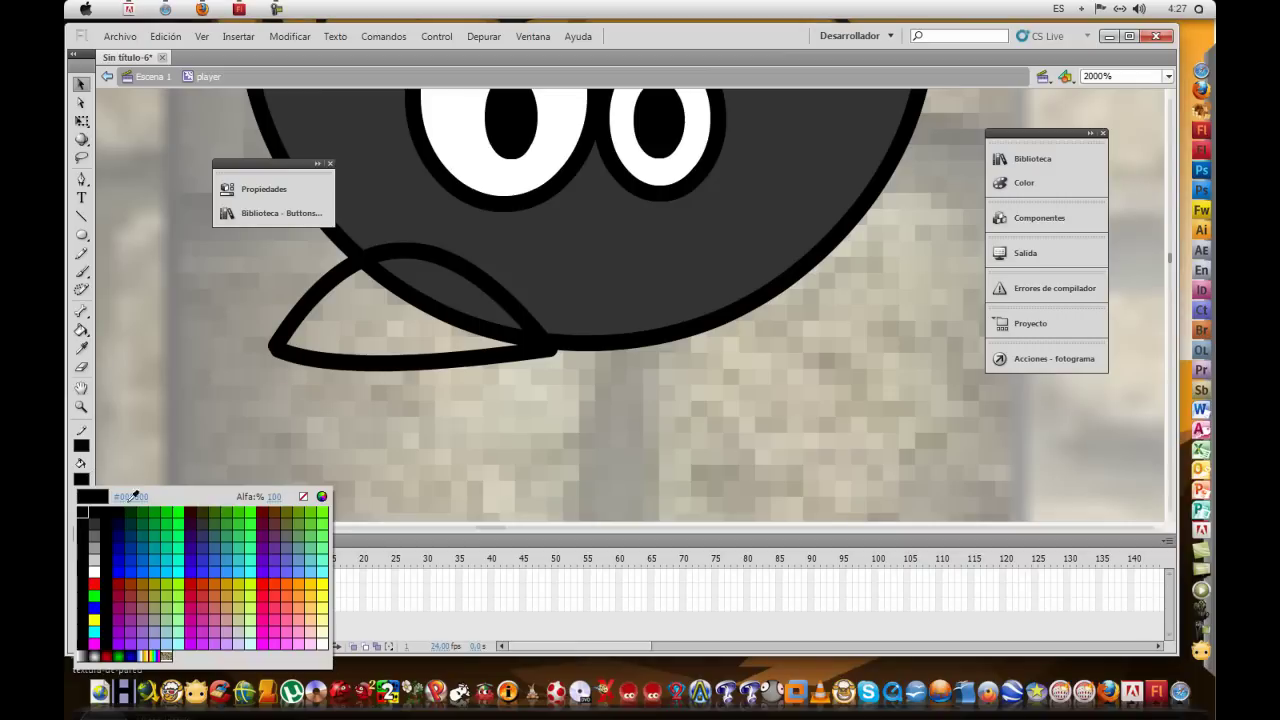
{"action": "left_click", "coordinate": [318, 582]}
{"action": "left_click", "coordinate": [83, 334]}
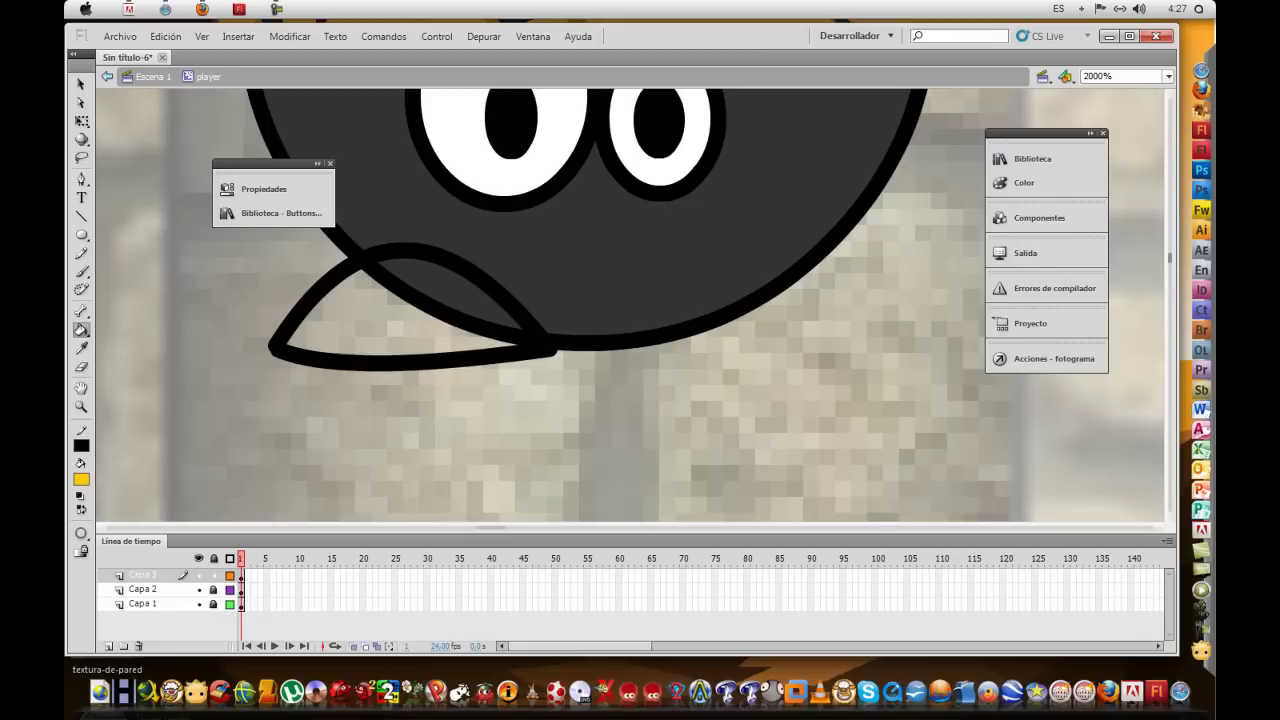
{"action": "left_click", "coordinate": [81, 84]}
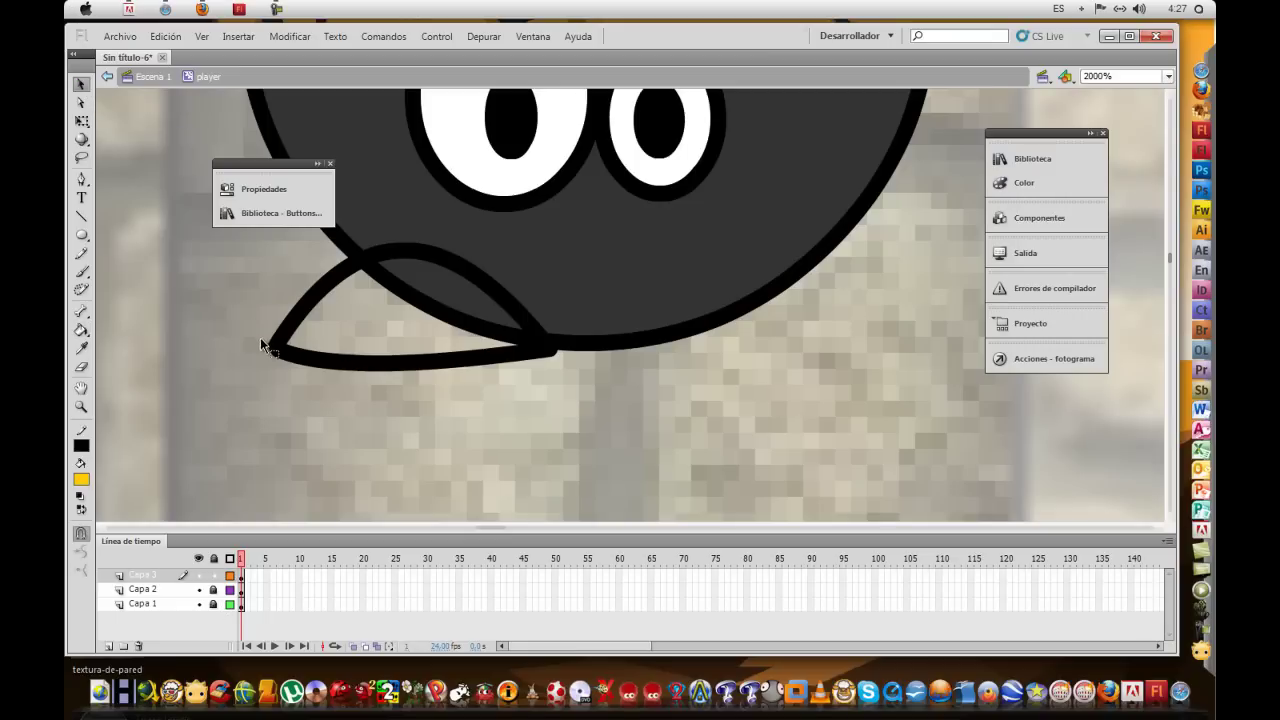
{"action": "left_click_drag", "start_coordinate": [275, 347], "coordinate": [274, 366]}
{"action": "left_click", "coordinate": [274, 364]}
{"action": "key", "text": "ctrl+z"}
{"action": "left_click_drag", "start_coordinate": [550, 346], "coordinate": [550, 349]}
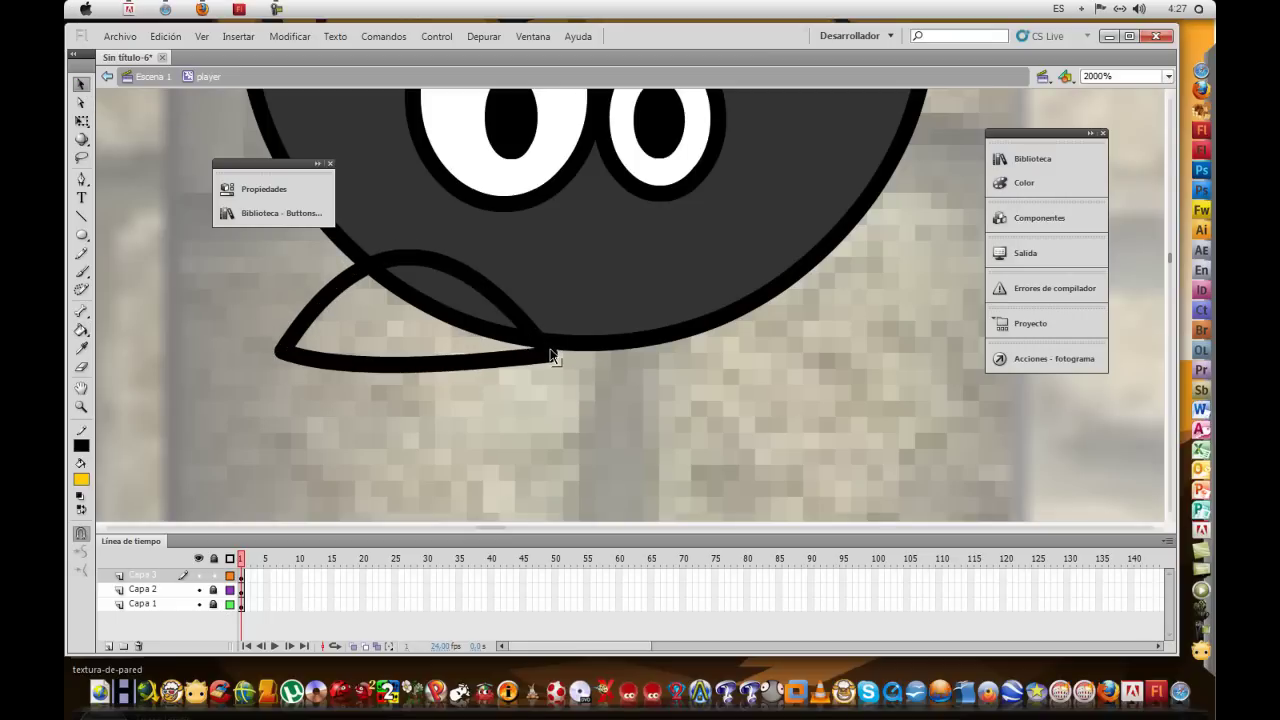
{"action": "left_click", "coordinate": [81, 330]}
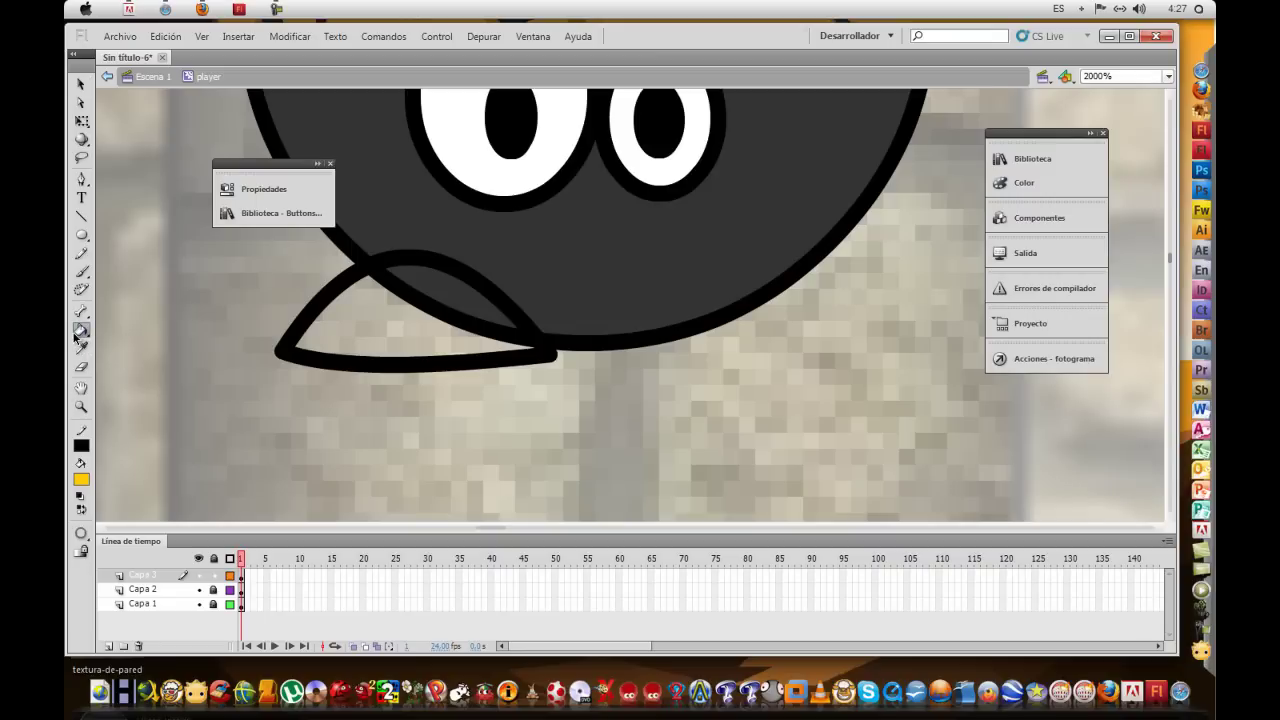
{"action": "left_click", "coordinate": [350, 323]}
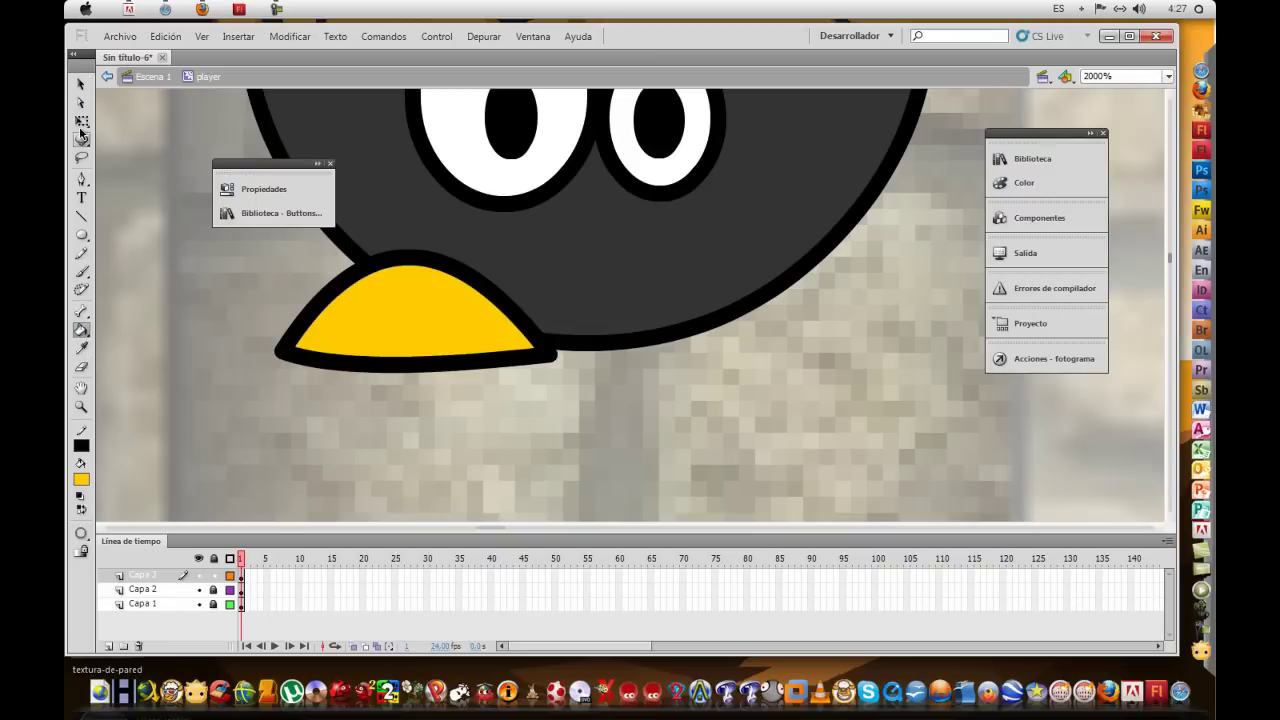
Outline a thin sole under the yellow shoe with black lines and fill it with grey
{"action": "left_click", "coordinate": [80, 217]}
{"action": "mouse_move", "coordinate": [294, 378]}
{"action": "left_mouse_down"}
{"action": "mouse_move", "coordinate": [533, 385]}
{"action": "mouse_move", "coordinate": [538, 354]}
{"action": "left_mouse_up"}
{"action": "left_click", "coordinate": [81, 330]}
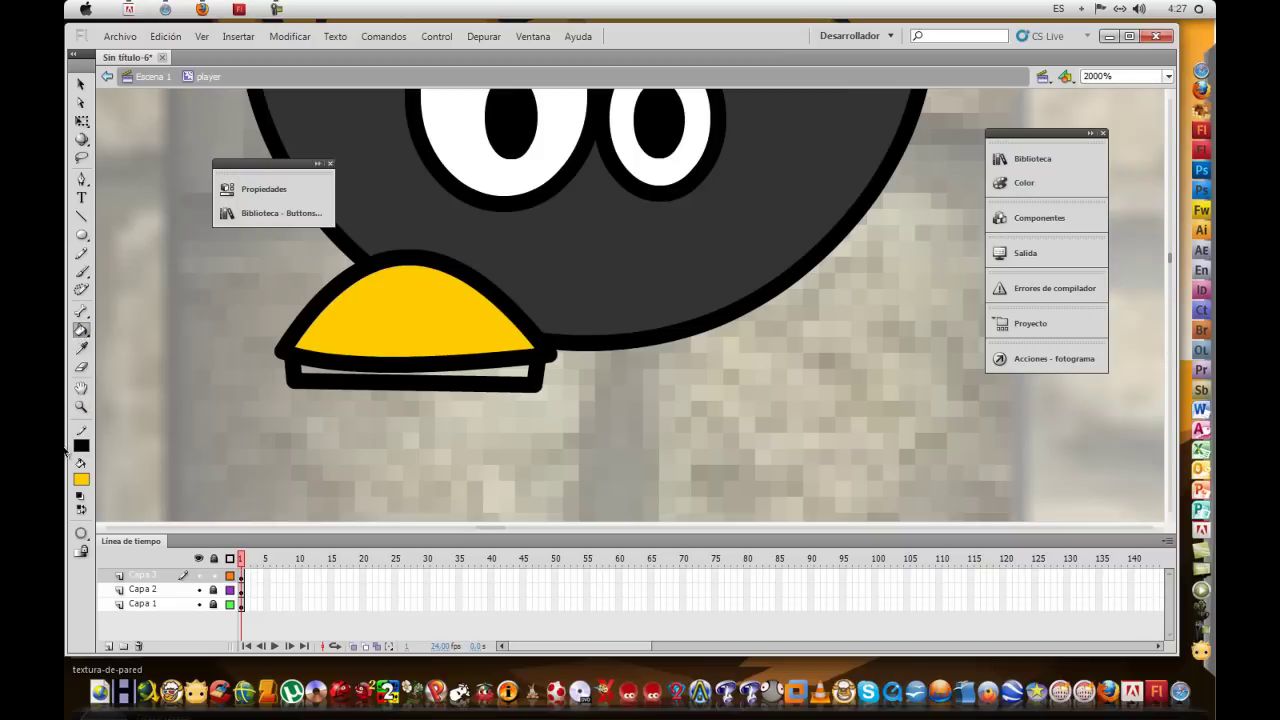
{"action": "left_click", "coordinate": [78, 482]}
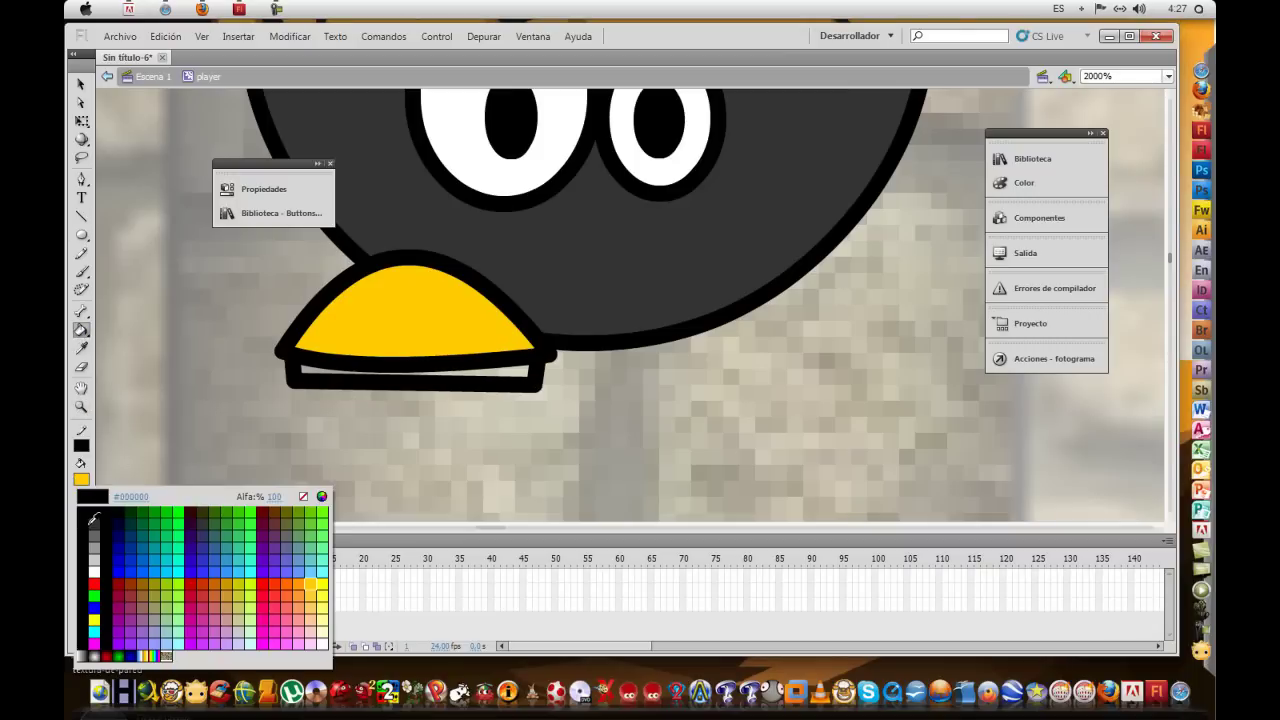
{"action": "left_click", "coordinate": [96, 524]}
{"action": "left_click", "coordinate": [497, 365]}
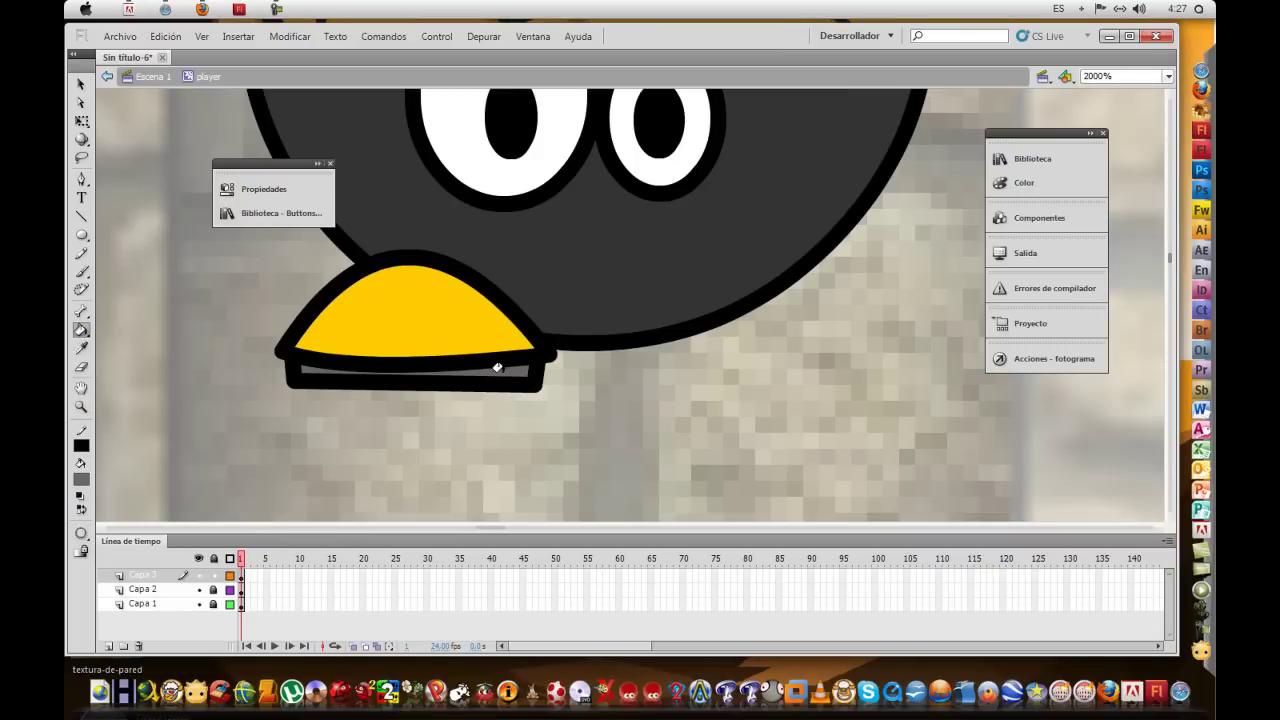
Select all the shoe artwork on Capa 3 and convert it to a movie clip symbol named zapat
{"action": "left_click", "coordinate": [81, 215]}
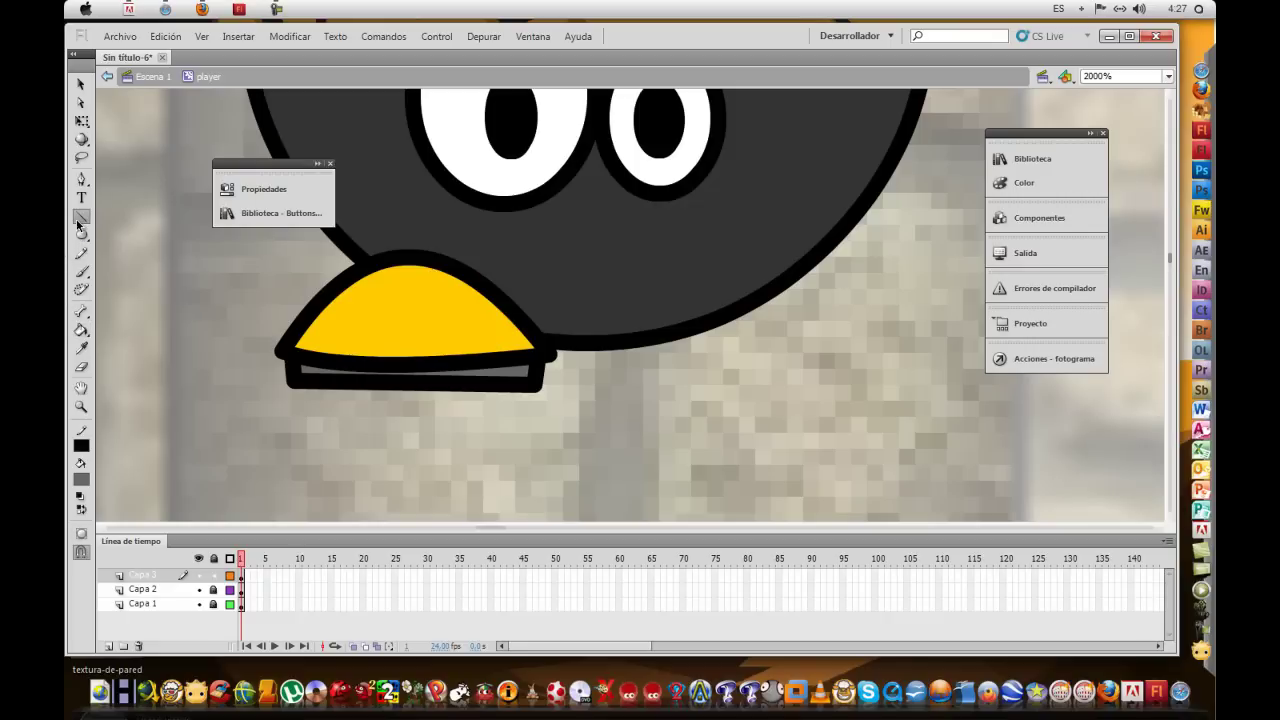
{"action": "left_click", "coordinate": [156, 573]}
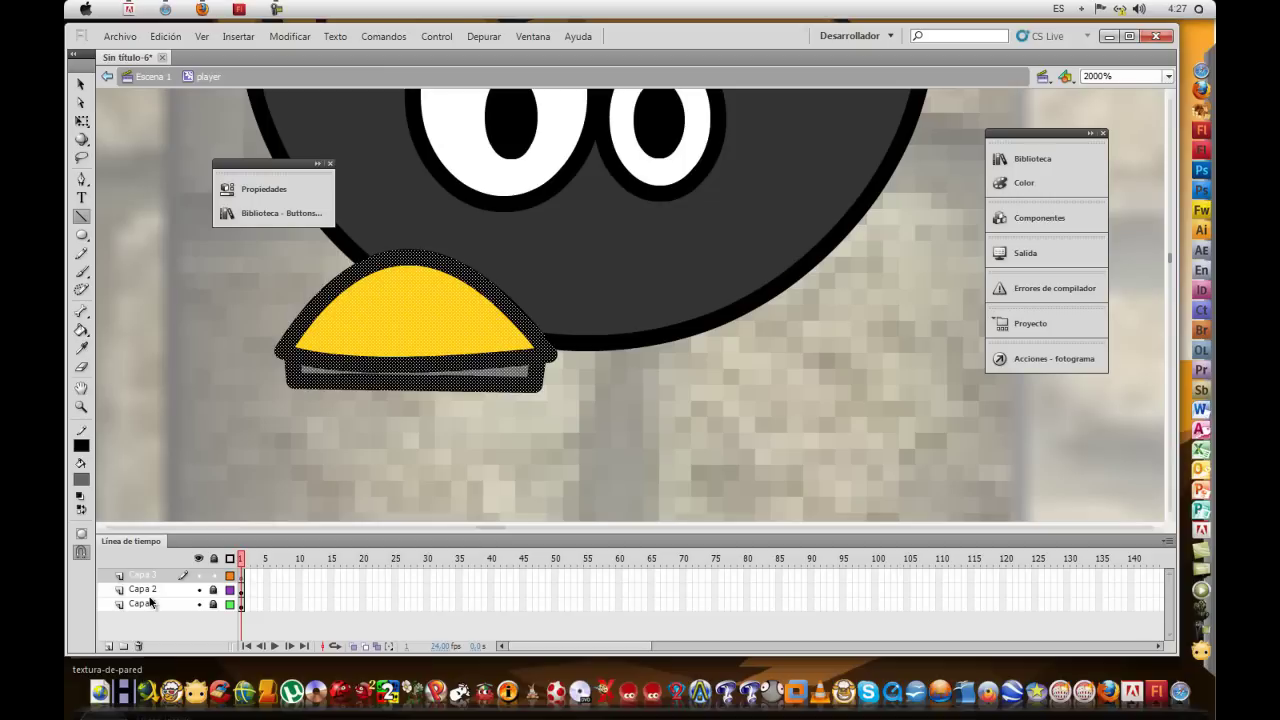
{"action": "key", "text": "F8"}
{"action": "type", "text": "zapat"}
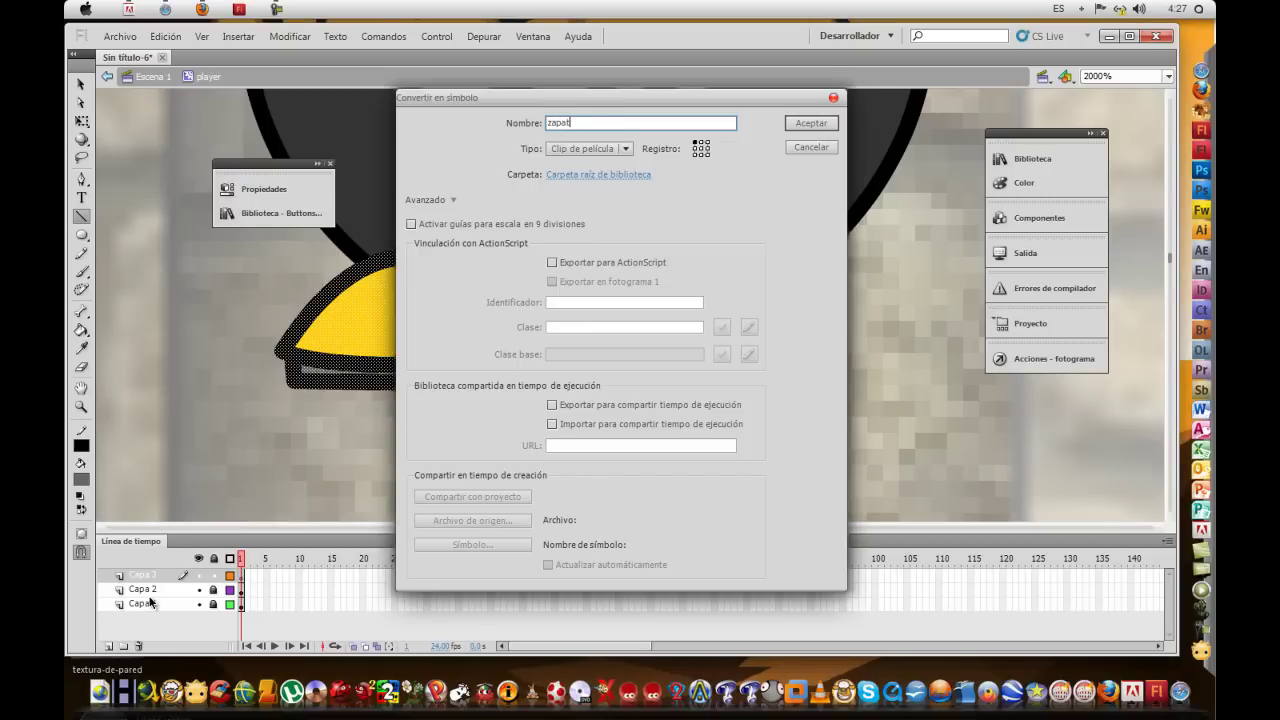
{"action": "key", "text": "Return"}
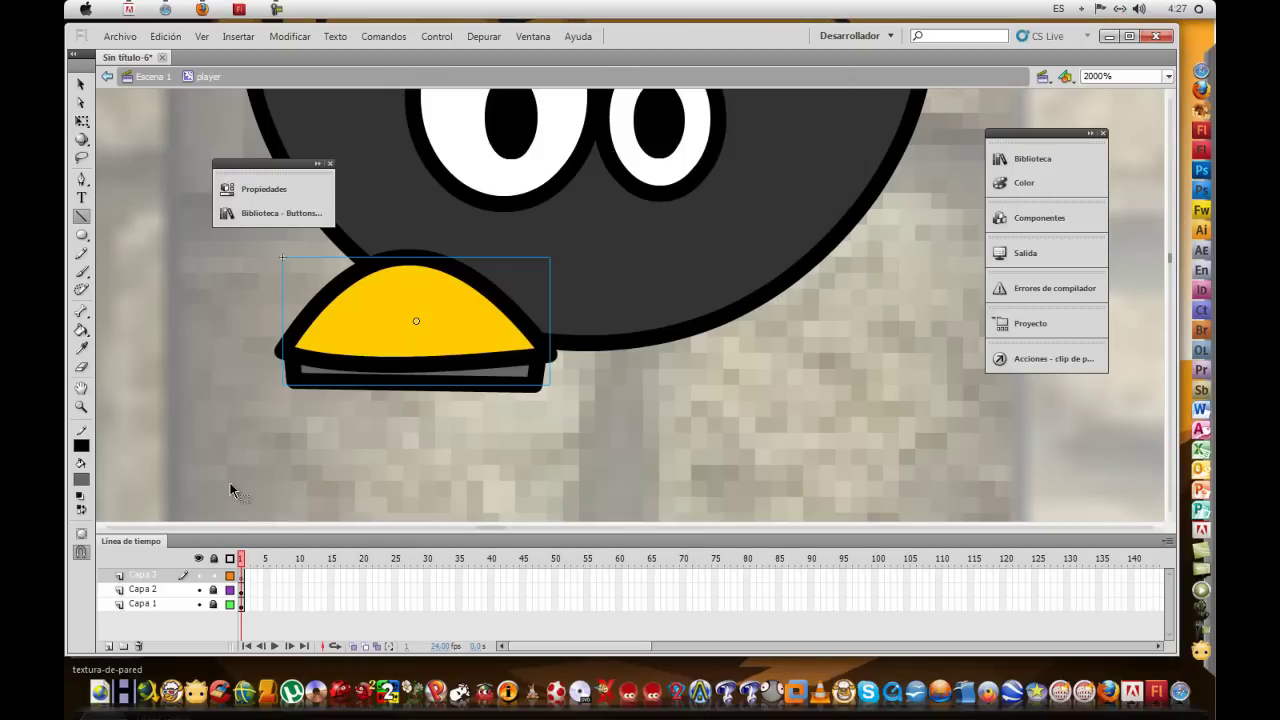
Paste a copy of the shoe symbol and place the two shoes side by side under the ball
{"action": "key", "text": "ctrl+v"}
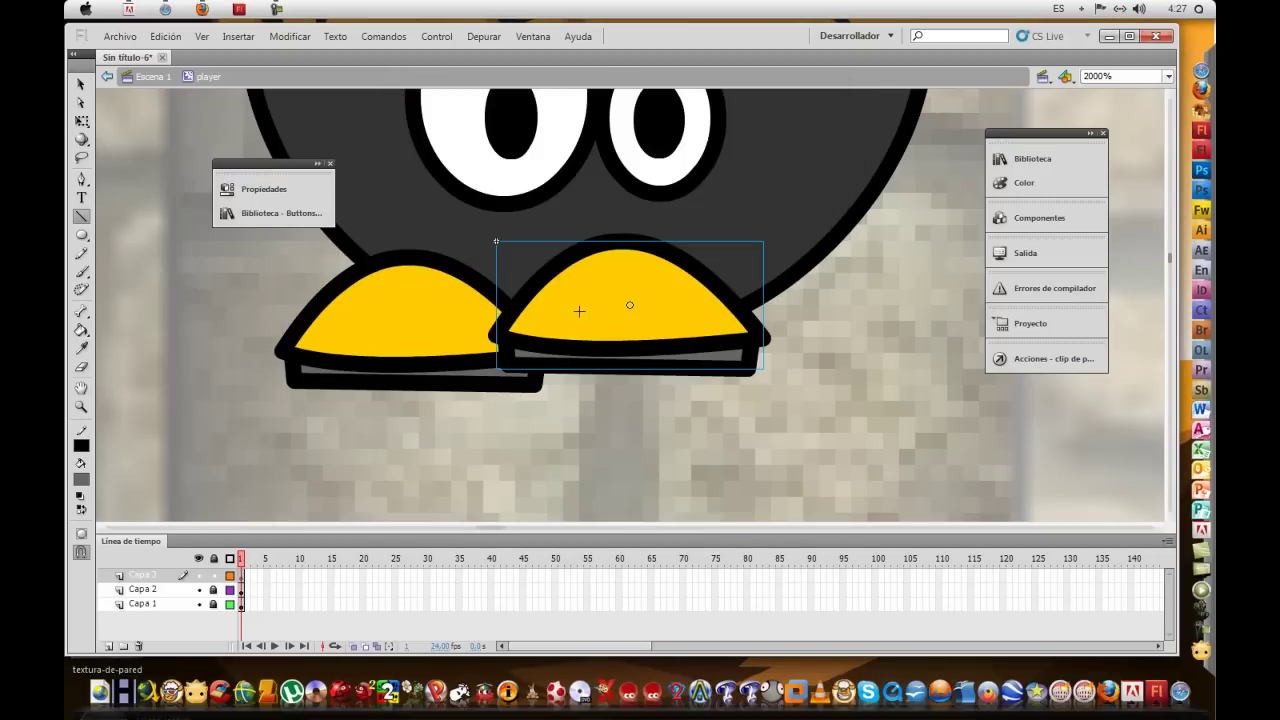
{"action": "left_click", "coordinate": [81, 83]}
{"action": "left_click_drag", "start_coordinate": [541, 313], "coordinate": [611, 355]}
{"action": "left_click_drag", "start_coordinate": [691, 355], "coordinate": [437, 346]}
{"action": "scroll", "coordinate": [455, 355], "scroll_direction": "up", "scroll_amount": 2}
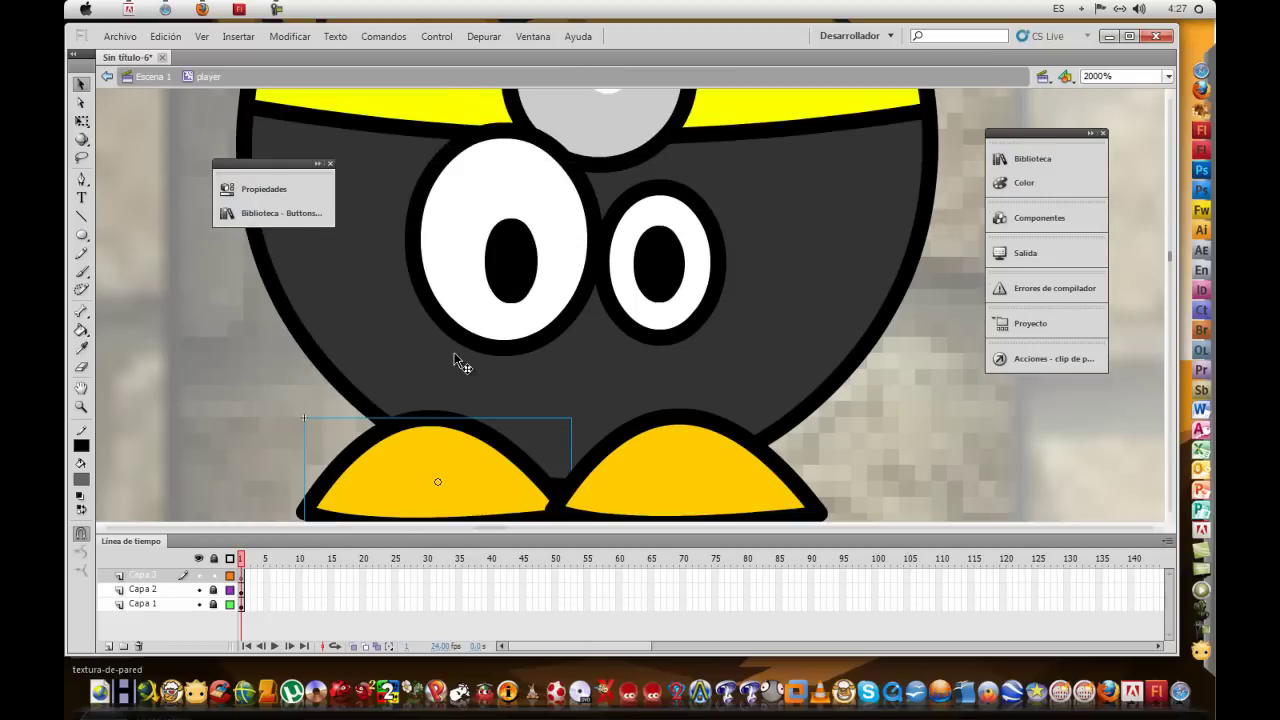
{"action": "scroll", "coordinate": [457, 360], "scroll_direction": "down", "scroll_amount": 1}
Lock Capa 2 and Capa 3, leave Capa 1 unlocked, and get the Line tool ready at the yellow helmet
{"action": "left_click", "coordinate": [81, 406]}
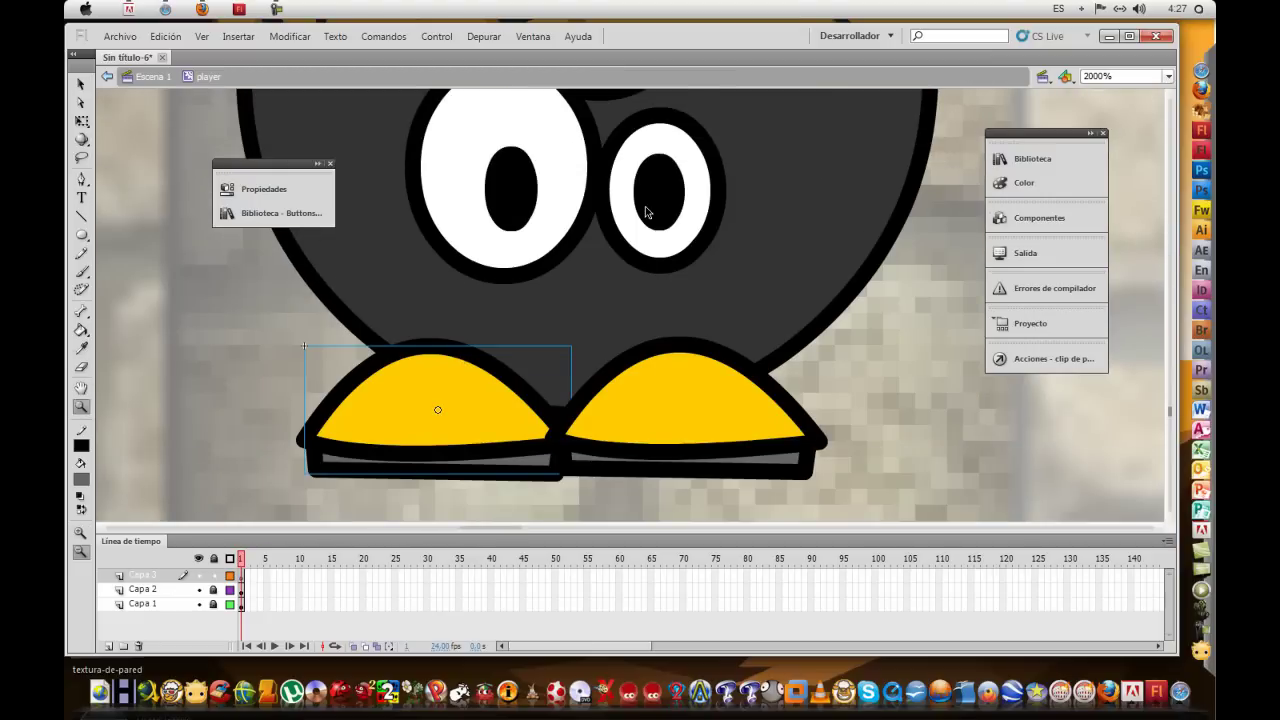
{"action": "left_click", "coordinate": [632, 210], "text": "alt"}
{"action": "left_click", "coordinate": [614, 251], "text": "alt"}
{"action": "left_click_drag", "start_coordinate": [593, 249], "coordinate": [697, 348]}
{"action": "left_click", "coordinate": [494, 171], "text": "alt"}
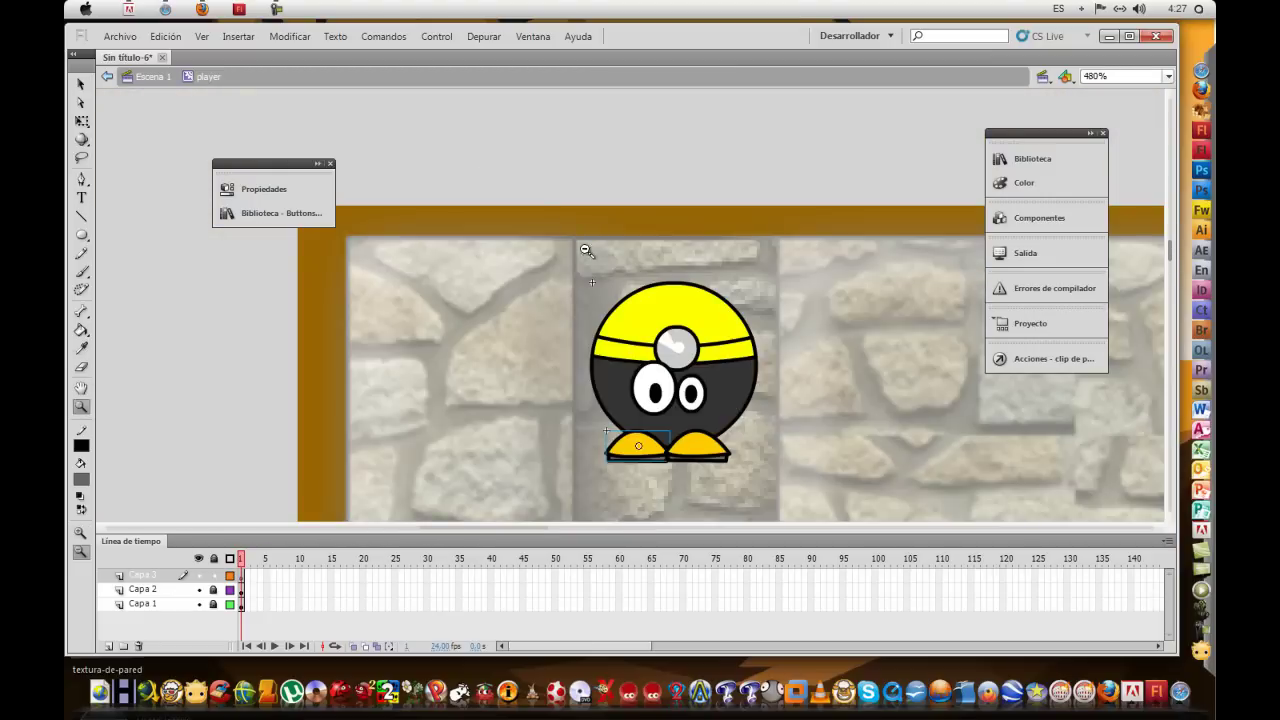
{"action": "left_click_drag", "start_coordinate": [771, 392], "coordinate": [580, 225]}
{"action": "left_click", "coordinate": [81, 83]}
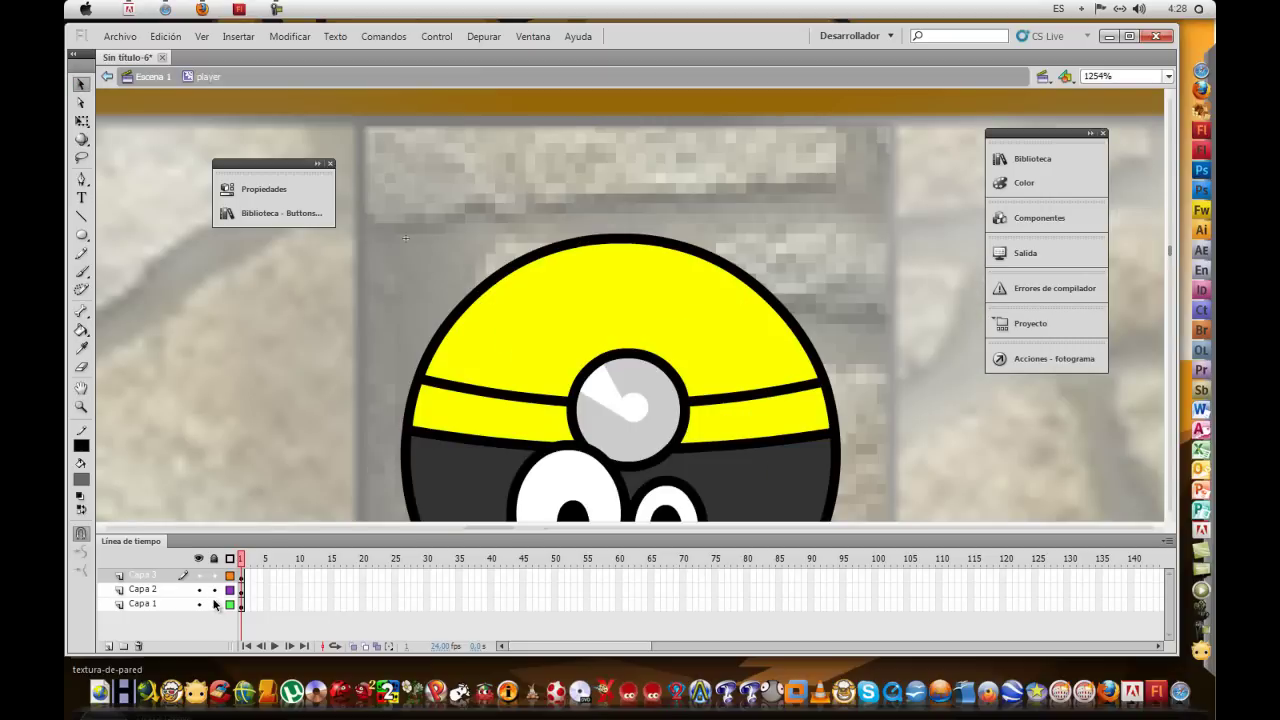
{"action": "left_click", "coordinate": [214, 559]}
{"action": "left_click", "coordinate": [199, 604]}
{"action": "left_click", "coordinate": [199, 604]}
{"action": "left_click", "coordinate": [81, 216]}
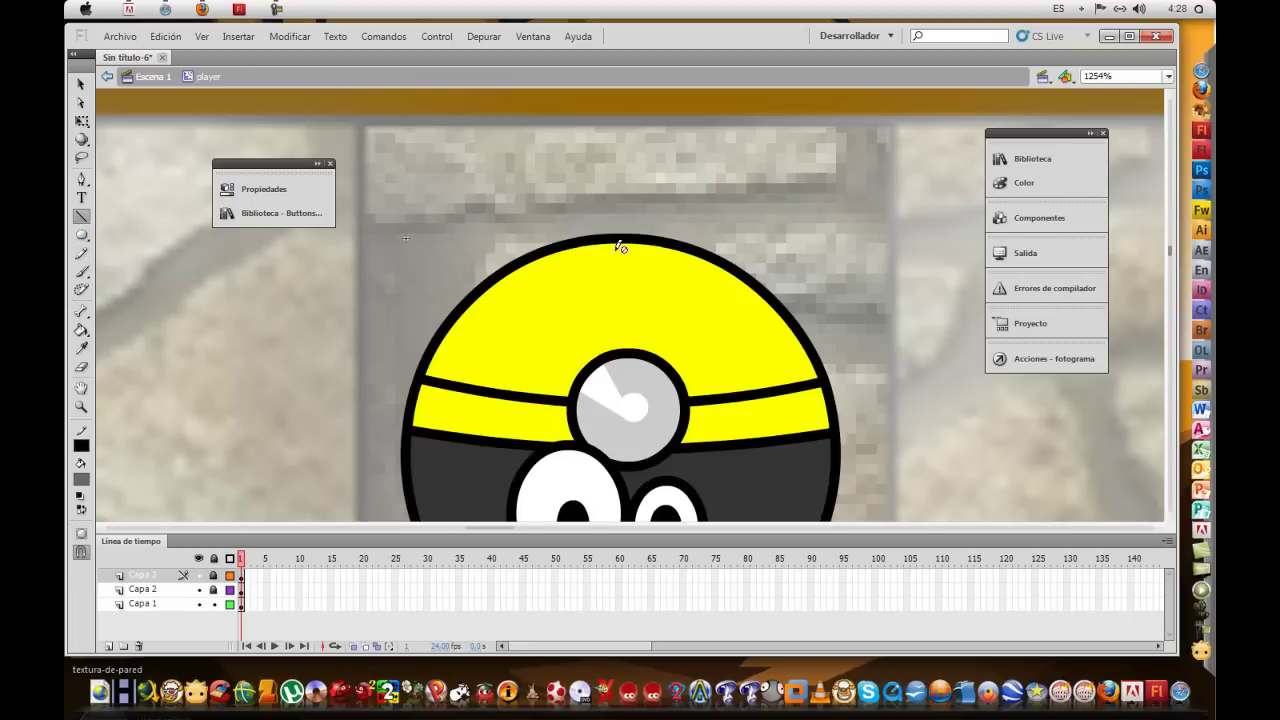